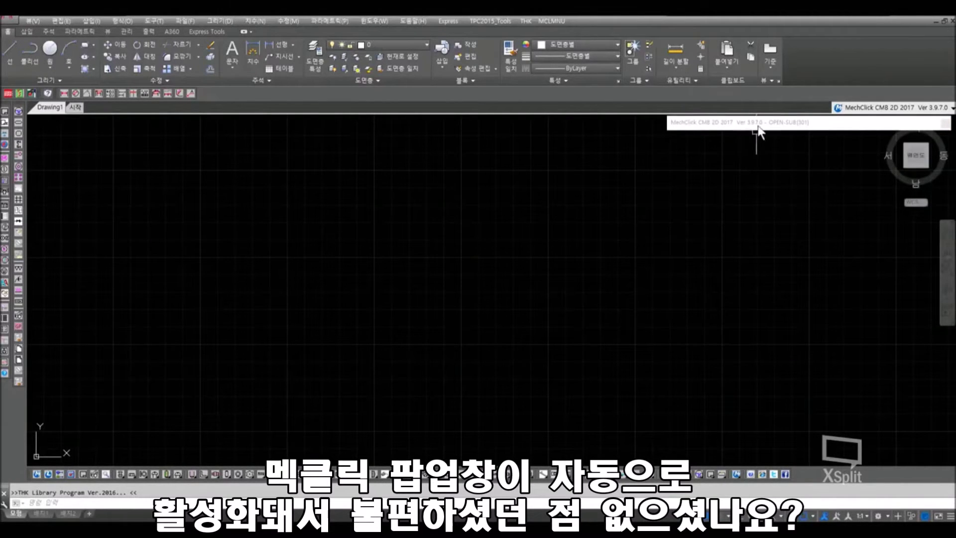
- Set the collapsed MechClick palette to expand only on a mouse click with the 마우스 클릭으로 창 확장 option
mouse_move(758, 124)
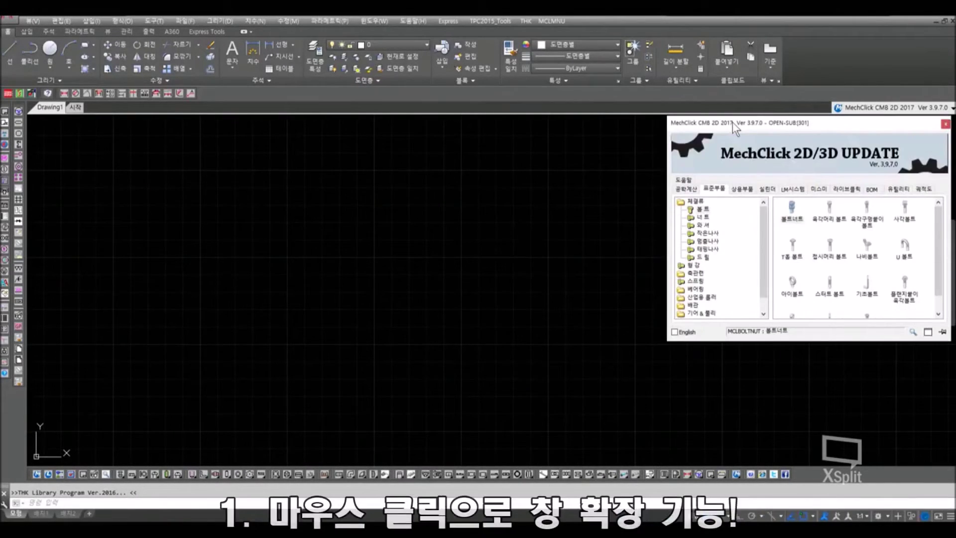
right_click(696, 123)
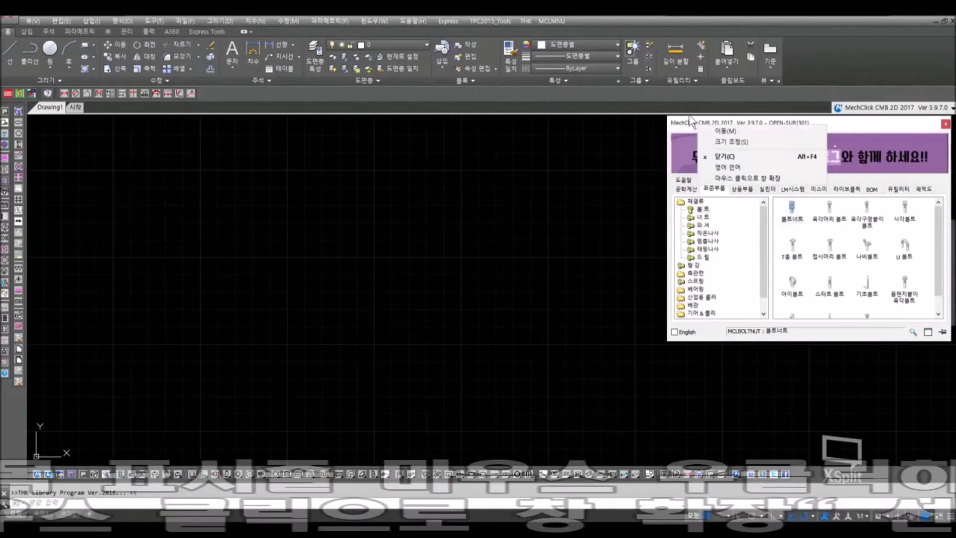
left_click(754, 178)
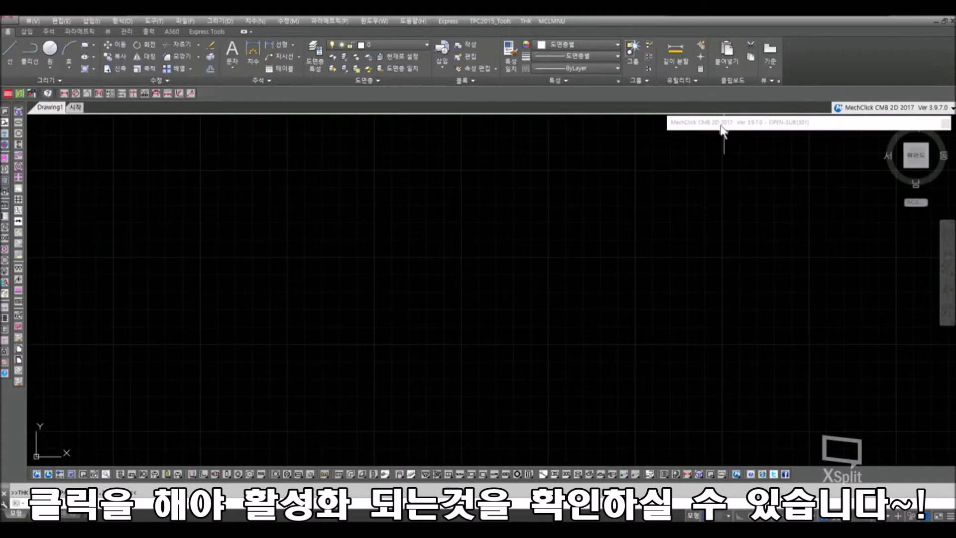
- Expand the MechClick palette and reposition it so it overlaps the ribbon and the drawing area
left_click(715, 125)
left_click(730, 123)
left_click(730, 123)
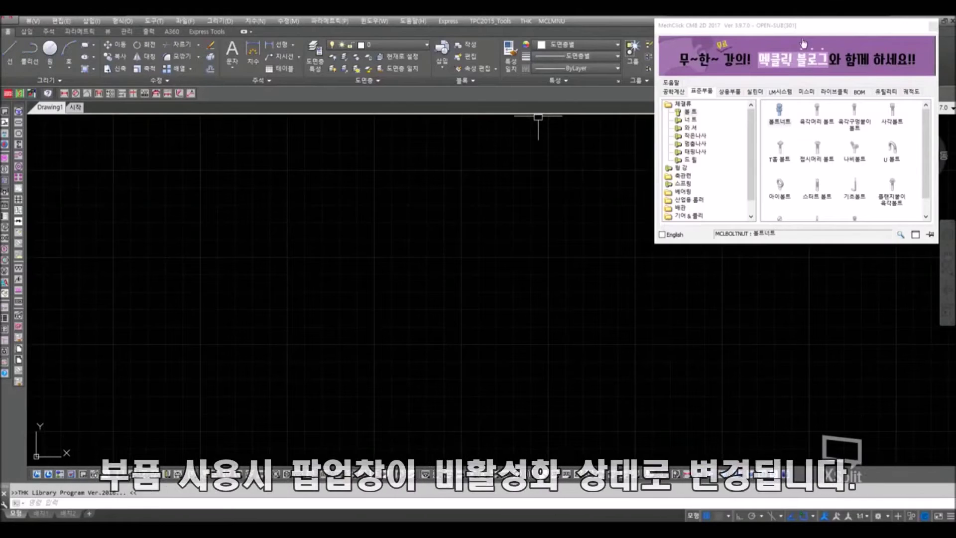
left_click_drag(803, 30, 802, 75)
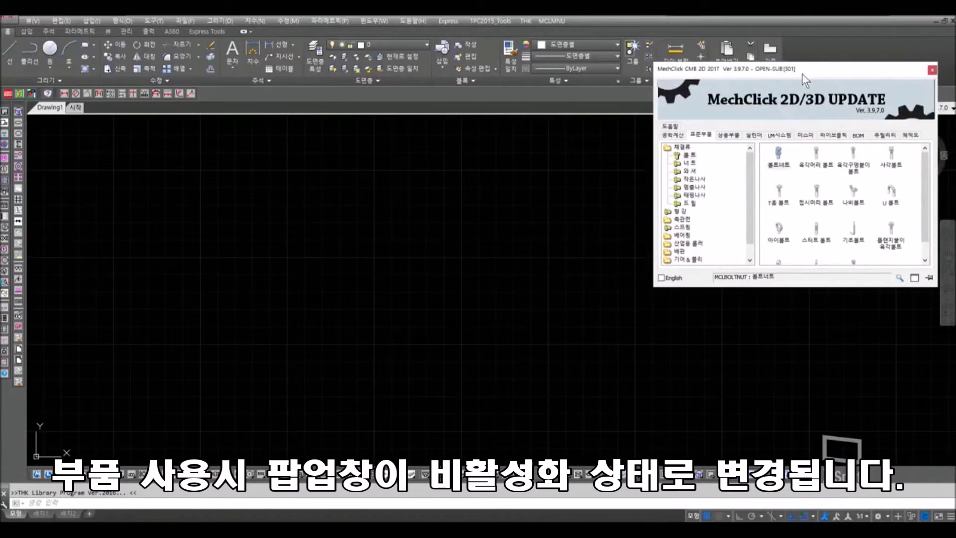
- Try inserting a 육각머리 볼트 from the standard bolt library, cancel the placement, and reopen the palette
left_click(818, 165)
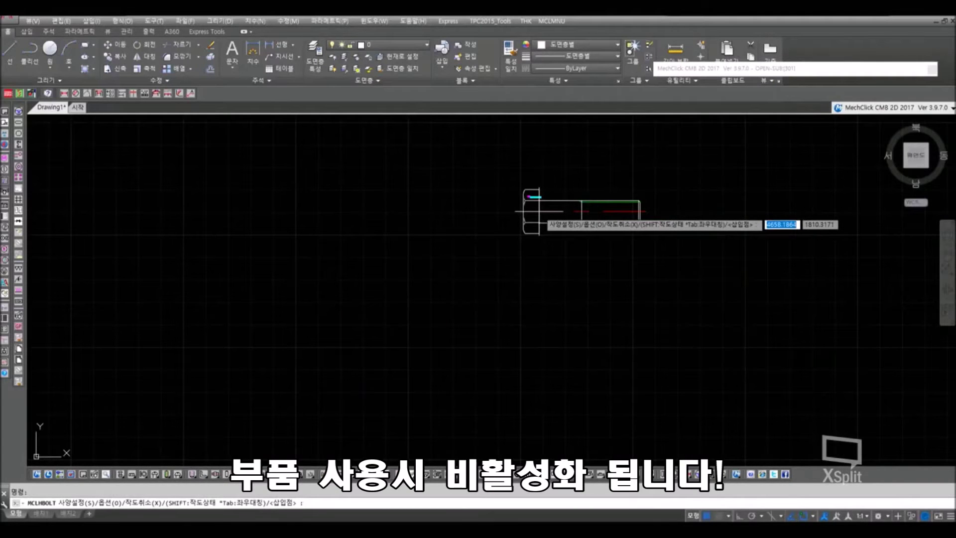
key("Escape")
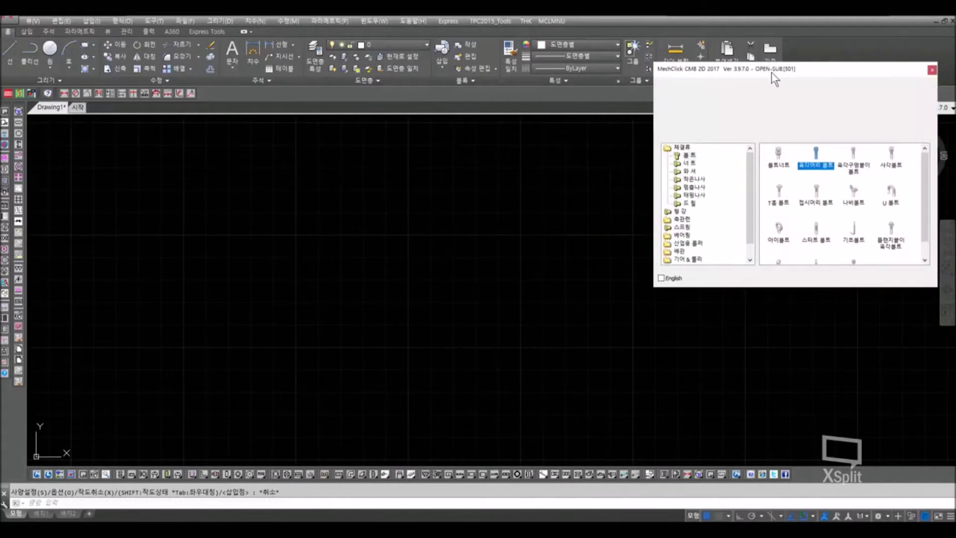
mouse_move(771, 72)
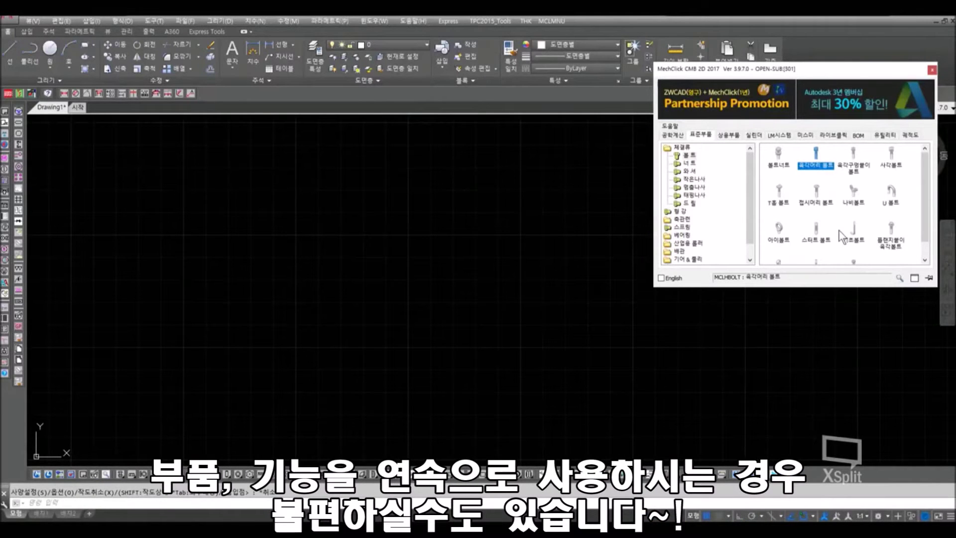
- View the palette's BOM and 유틸리티 categories and pin the palette so it stays expanded
left_click(865, 136)
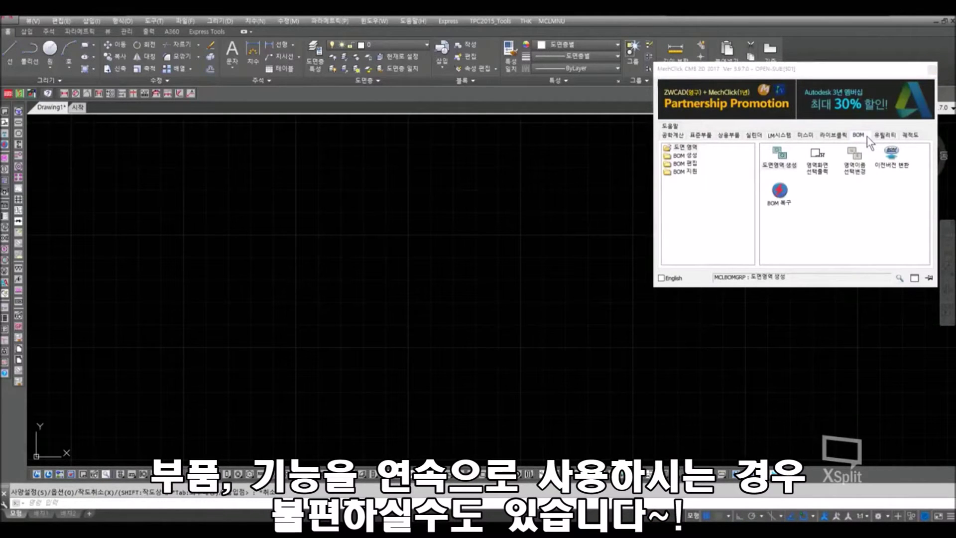
left_click(882, 135)
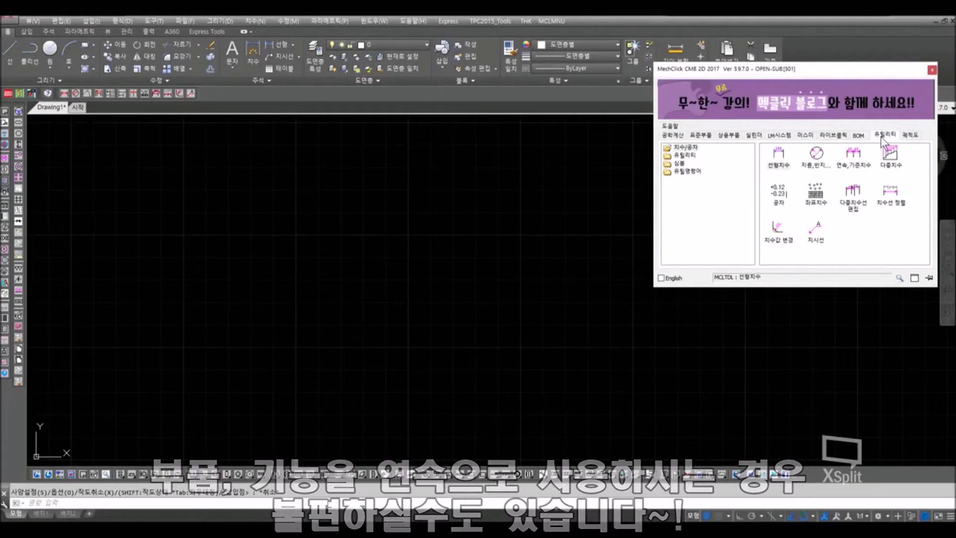
left_click(929, 279)
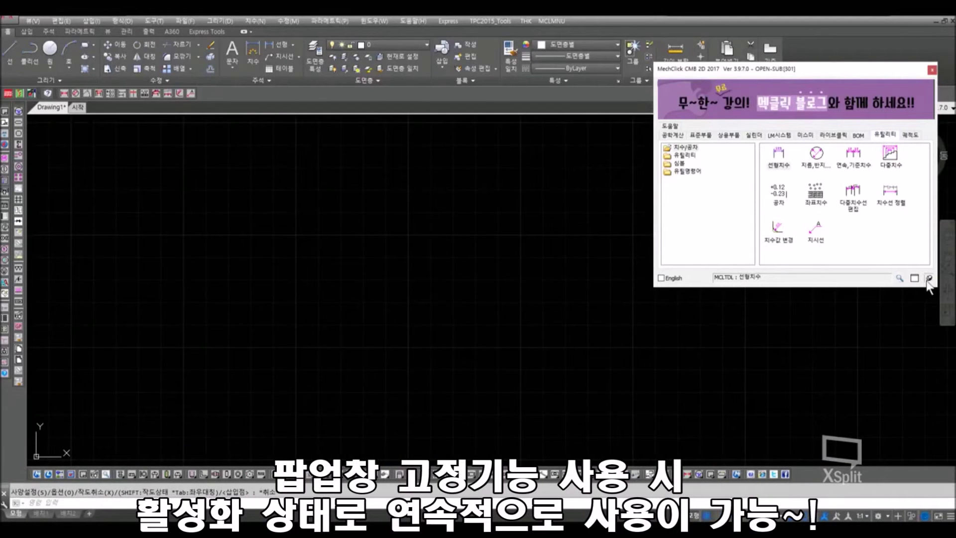
- With the palette pinned, try inserting a 육각머리 볼트 from 표준부품 and cancel the placement
left_click(703, 132)
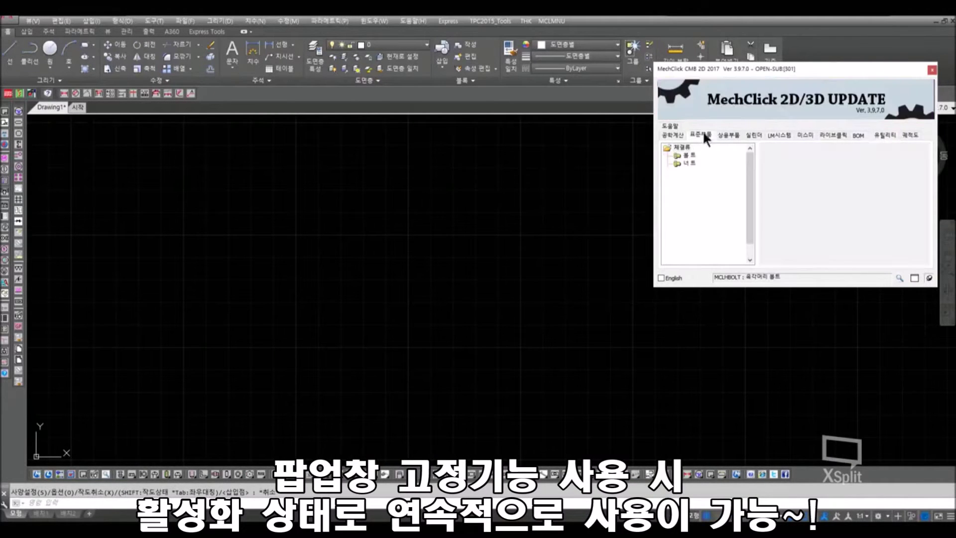
left_click(816, 153)
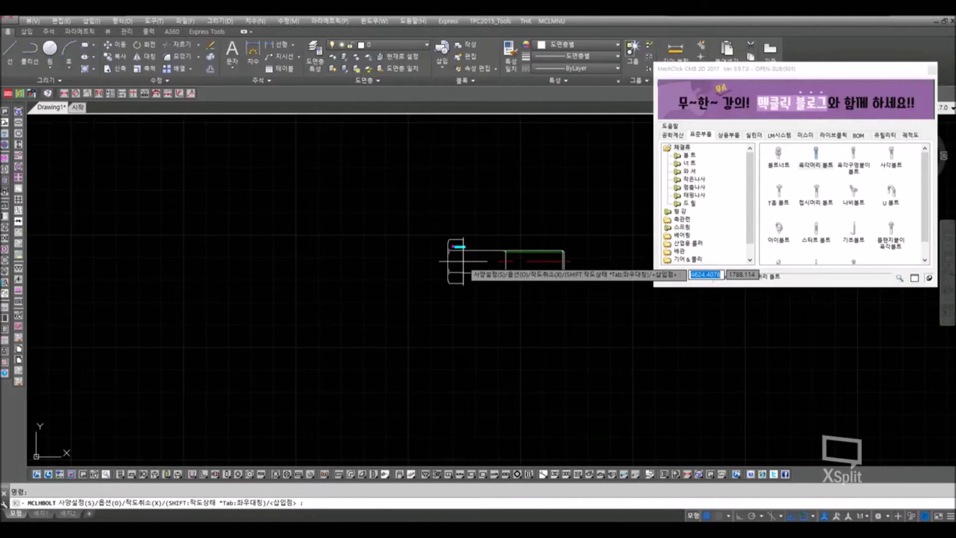
key("Escape")
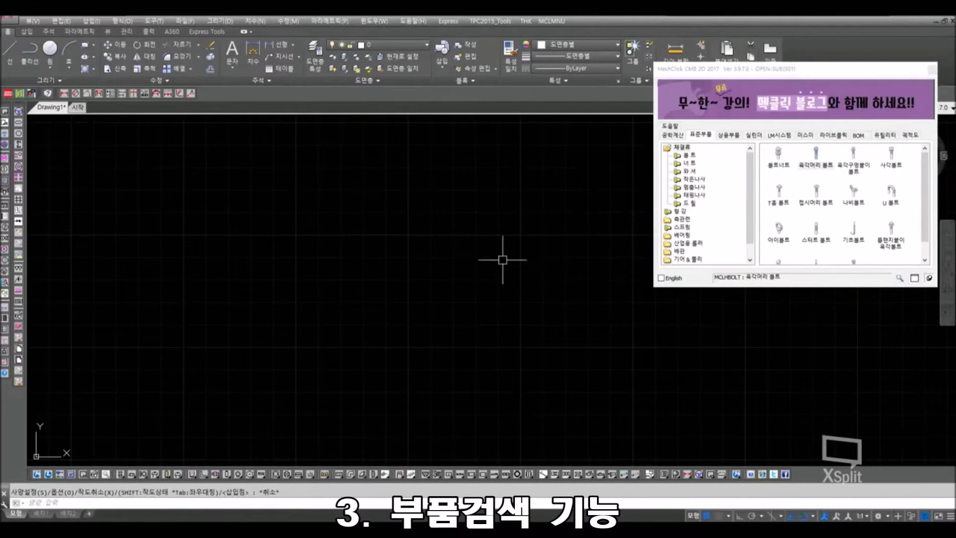
- Open the MechClick Parts Path Search page and search for 육각머리볼트
left_click(901, 282)
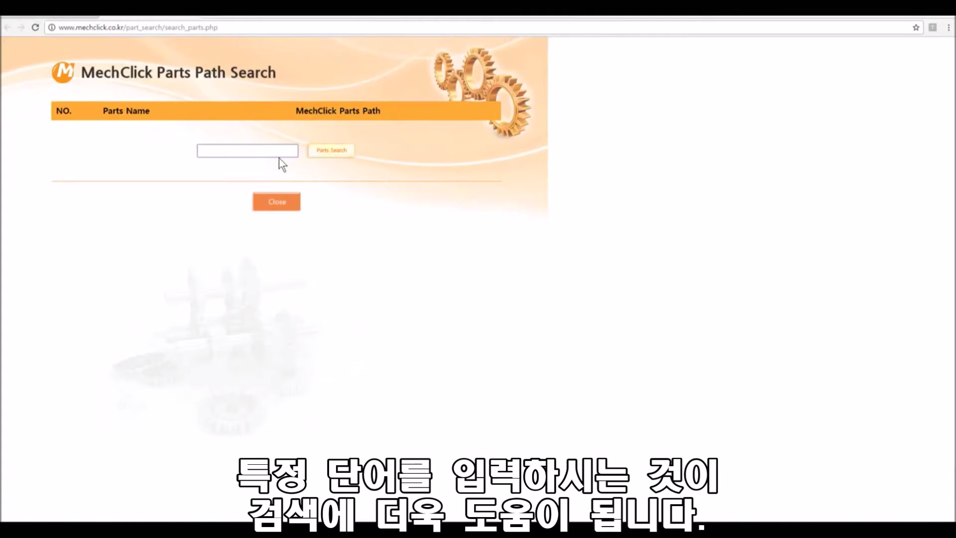
type("볼")
type("각머리볼트")
key("Return")
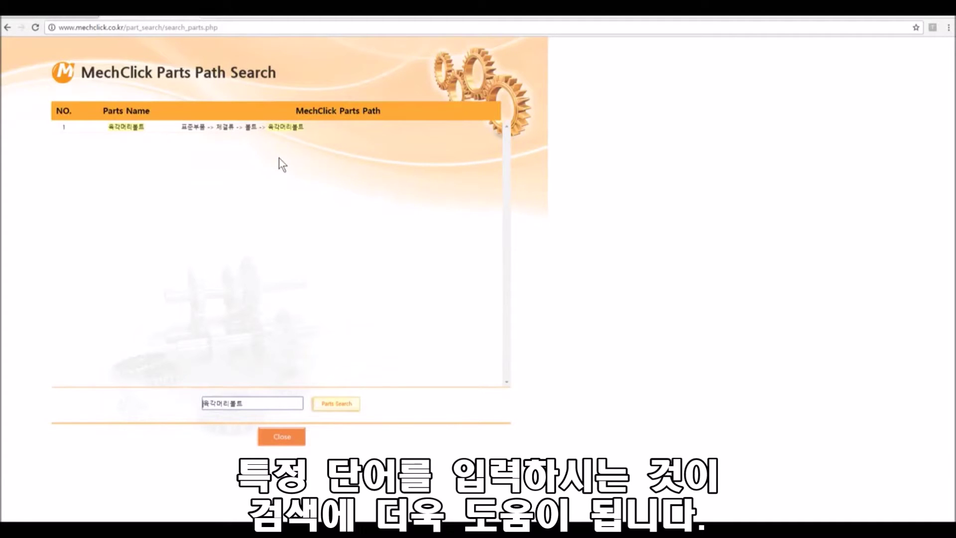
- Shorten the part search term to 육각, run the search, and close the search page
left_click_drag(267, 403, 216, 402)
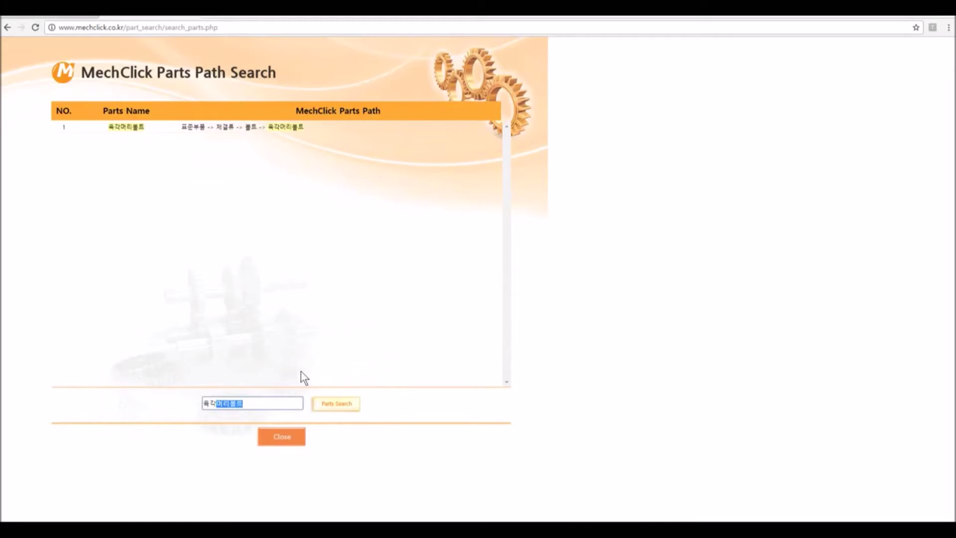
key("BackSpace")
key("Return")
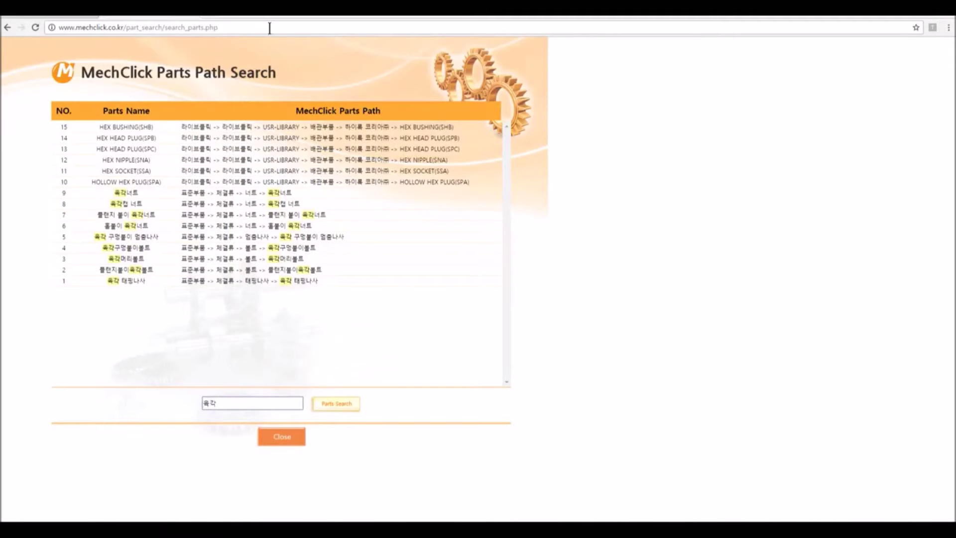
left_click(909, 16)
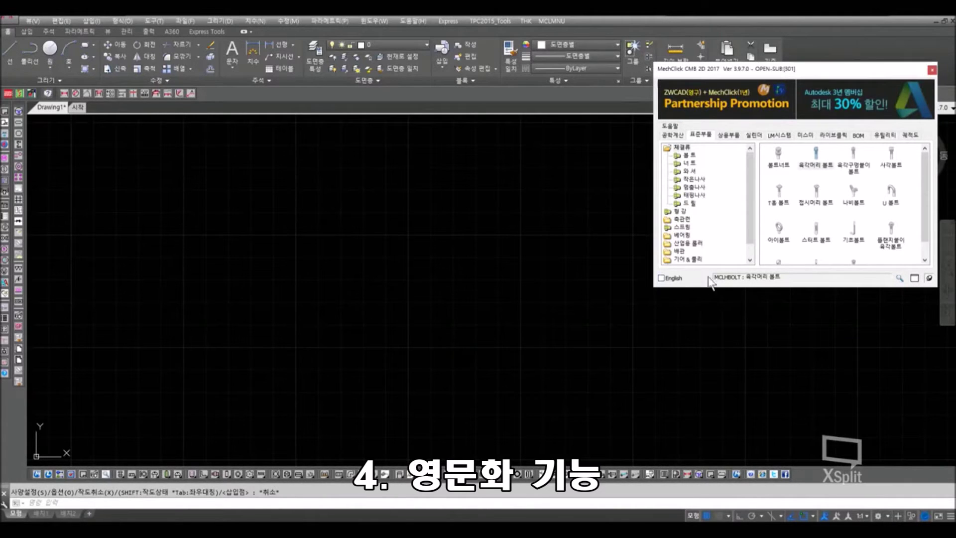
- Switch the MechClick palette's language to English and back to Korean
left_click(662, 278)
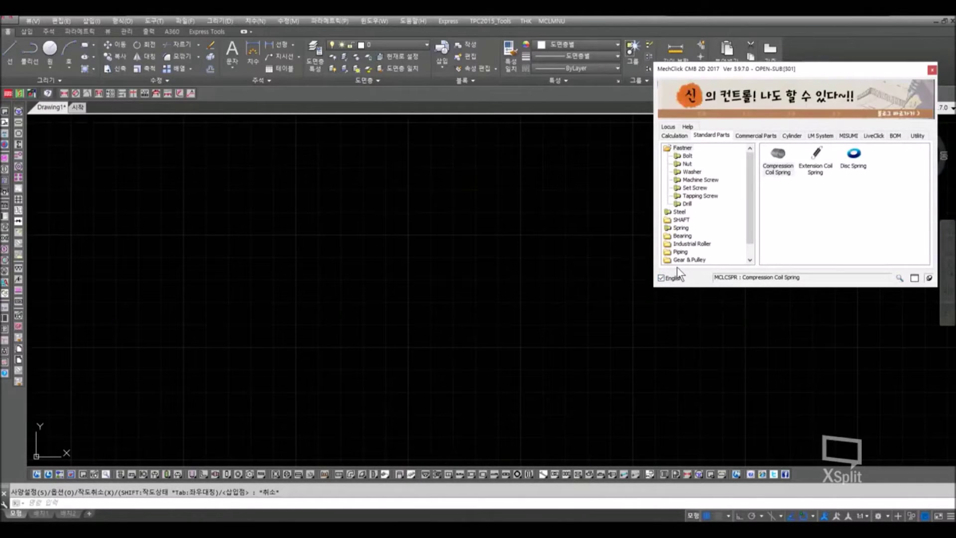
left_click(662, 278)
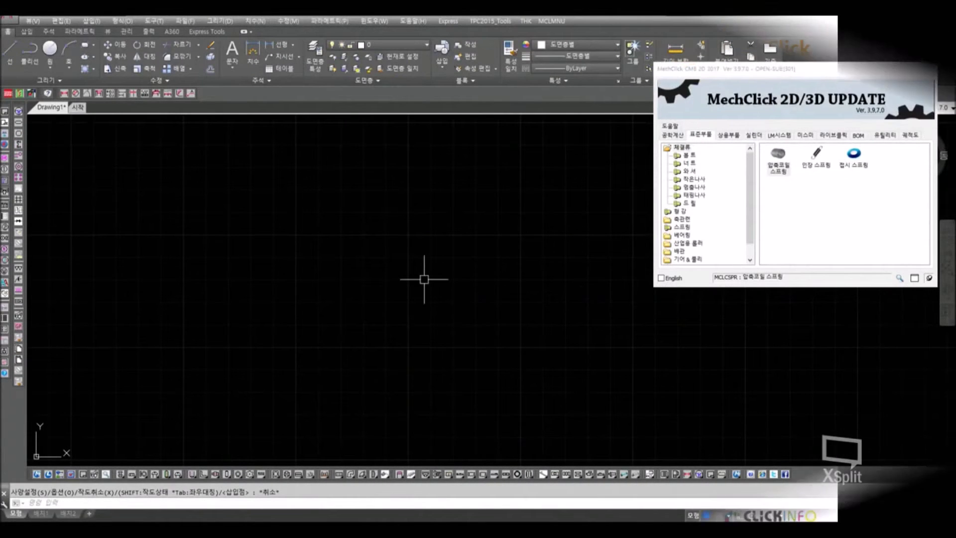
- Float the MCLICK toolbar over the drawing, try its MCLPWAS washer command, and dock the toolbar back below the drawing
left_click_drag(30, 475, 503, 344)
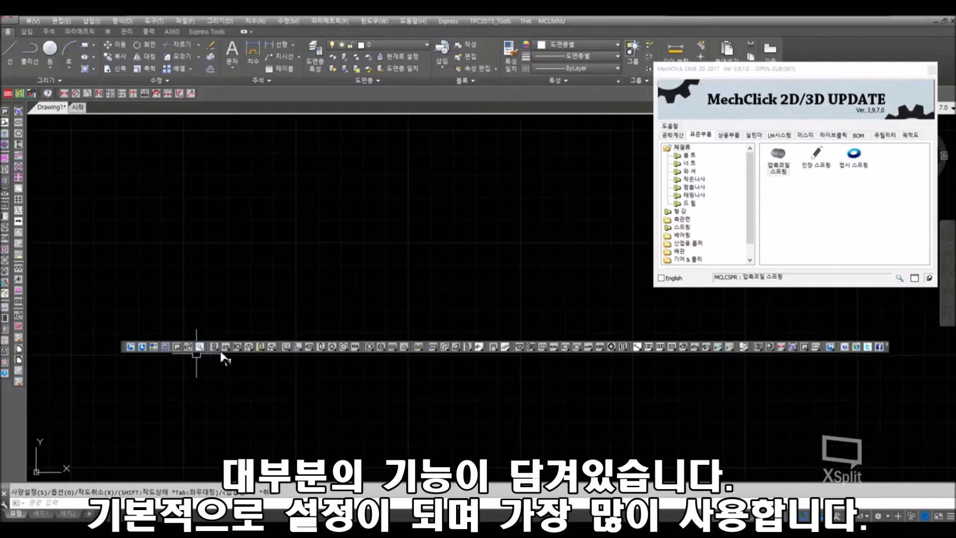
left_click(226, 347)
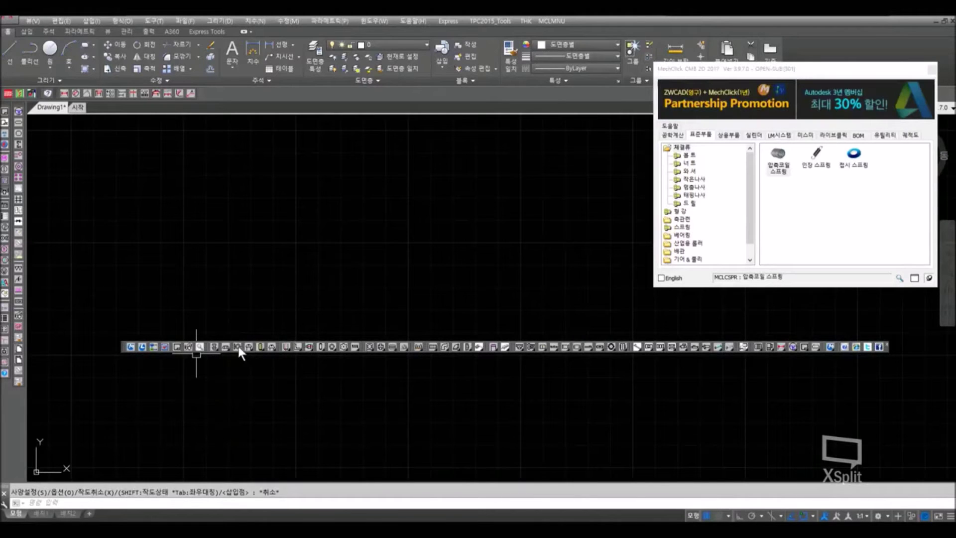
left_click(238, 349)
left_click(252, 348)
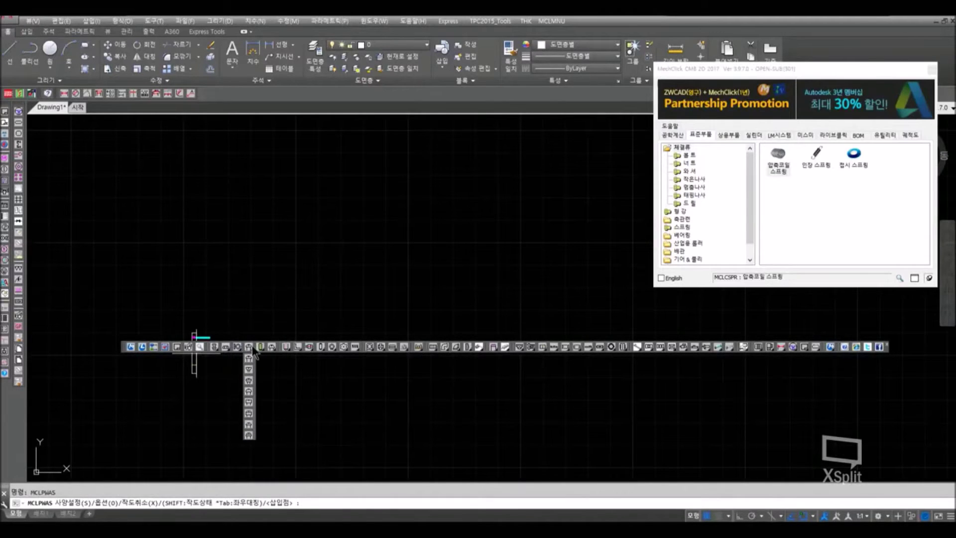
key("Escape")
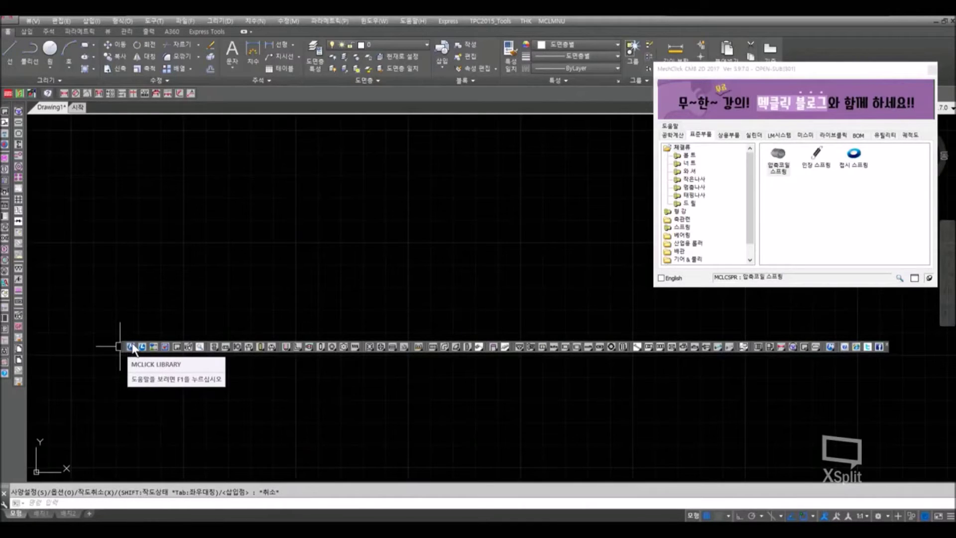
left_click_drag(123, 344, 60, 477)
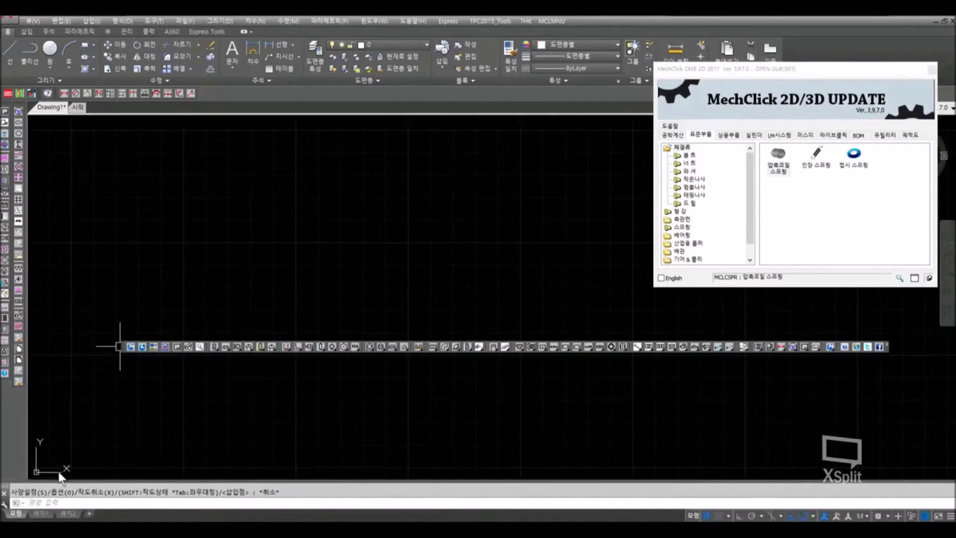
- Display the list of MCLMNU toolbars, examine the MCLICK entry, and close the list without changing anything
right_click(7, 424)
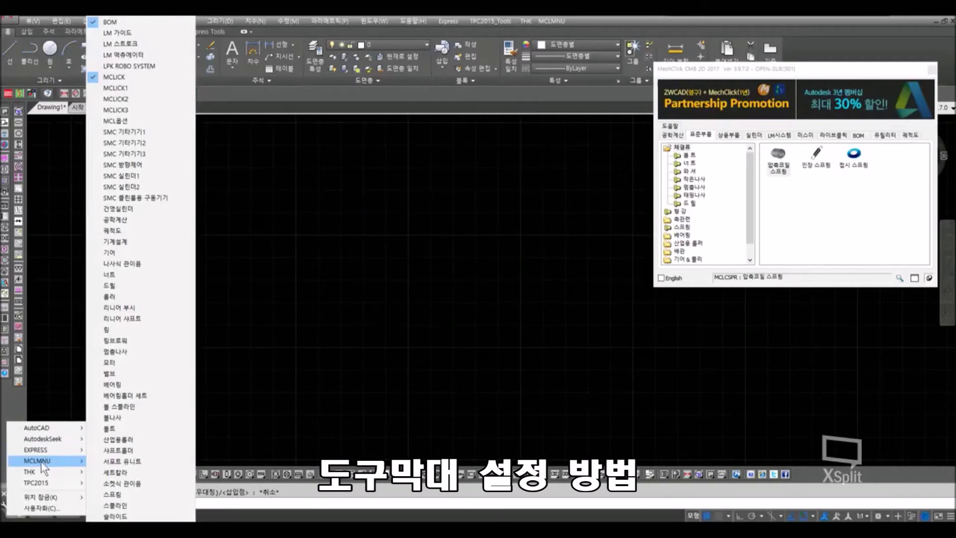
mouse_move(39, 463)
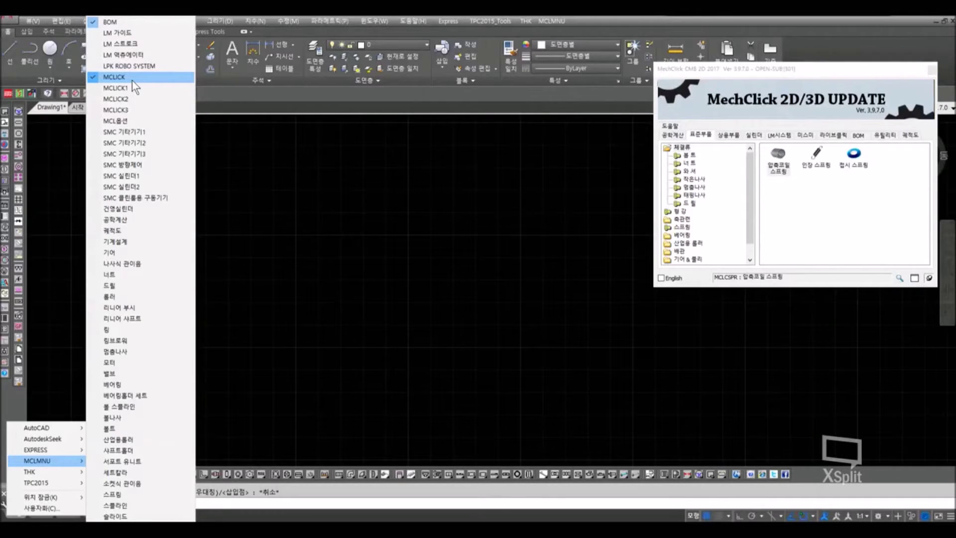
left_click(13, 393)
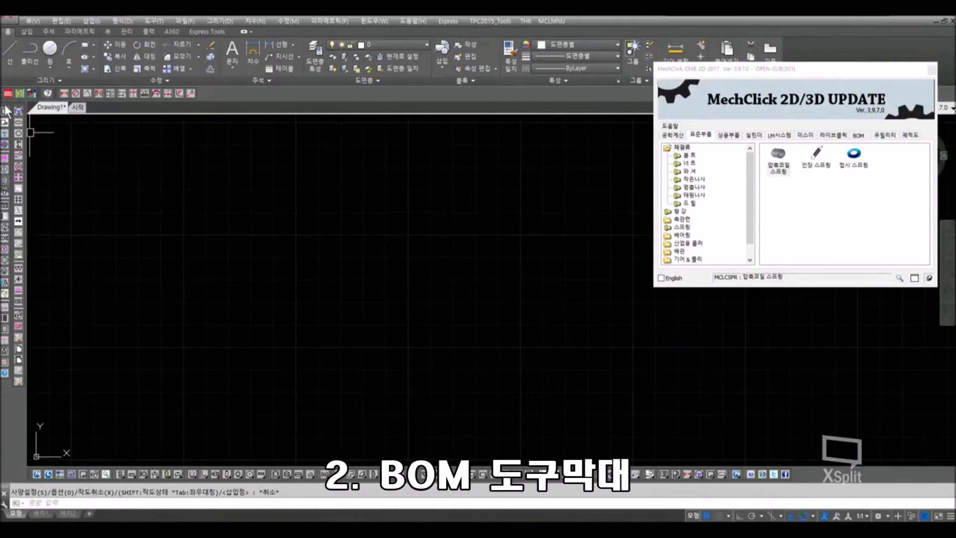
- Float the BOM toolbar to inspect its tools, show the palette's 라이브클릭 category, and dock the toolbar back
left_click_drag(6, 107, 355, 237)
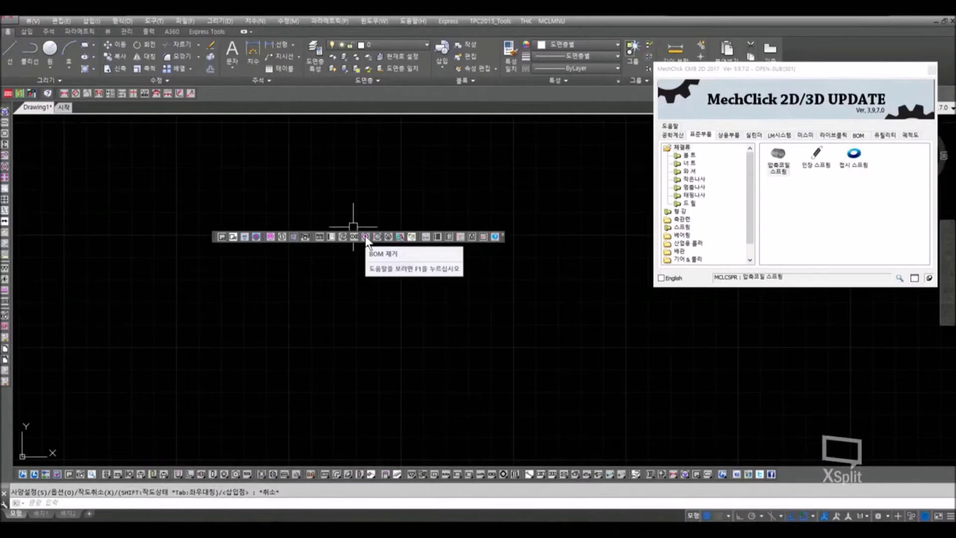
left_click(842, 137)
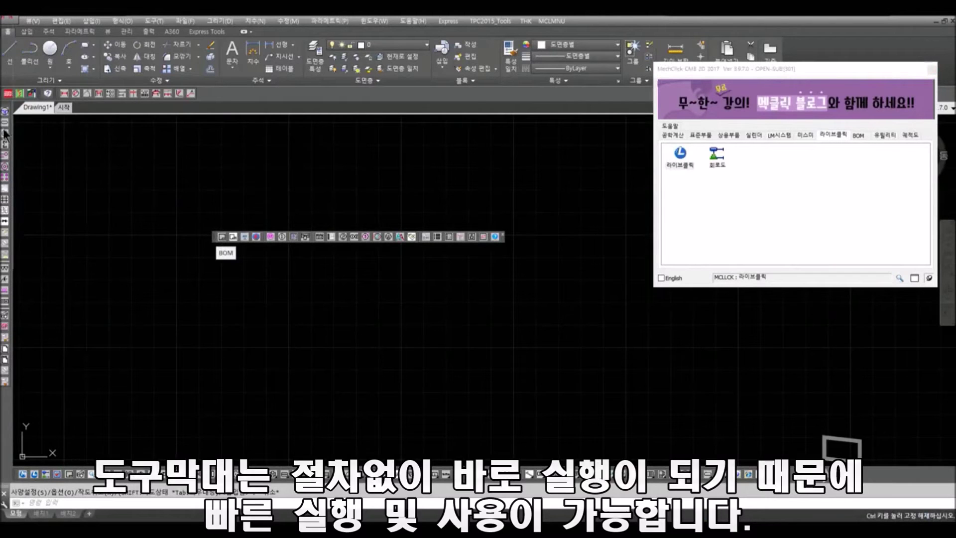
left_click_drag(2, 144, 7, 112)
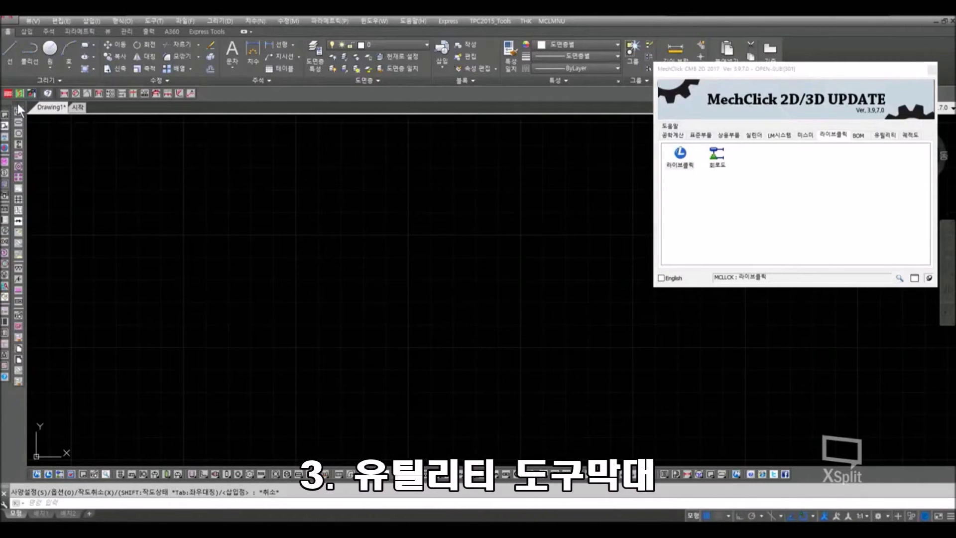
- Float the utility toolbar over the drawing to inspect its tools and dock it back at its original place
left_click_drag(21, 110, 335, 239)
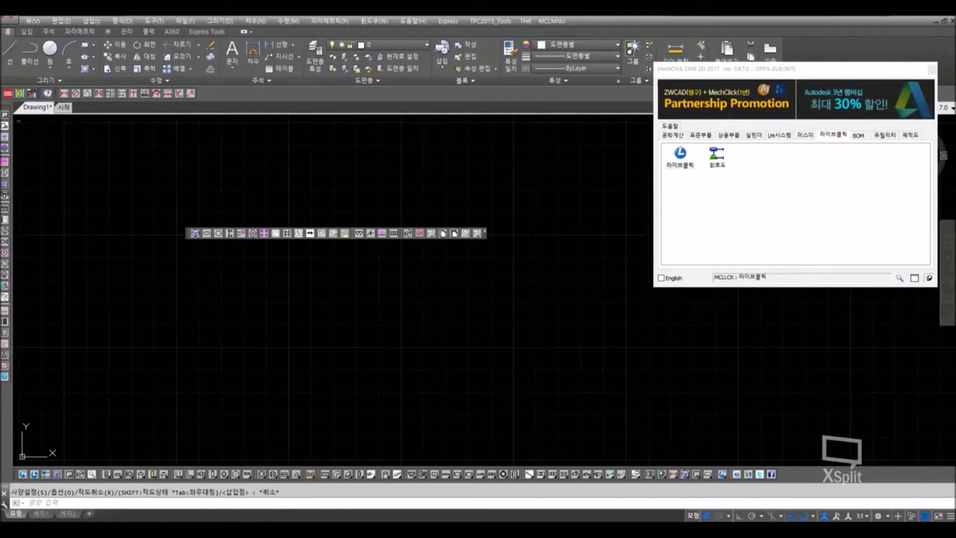
left_click_drag(190, 238, 12, 153)
- Float the dimension toolbar over the drawing and place a horizontal MCLTDL dimension about 40.9 units long in empty space
left_click_drag(58, 93, 225, 241)
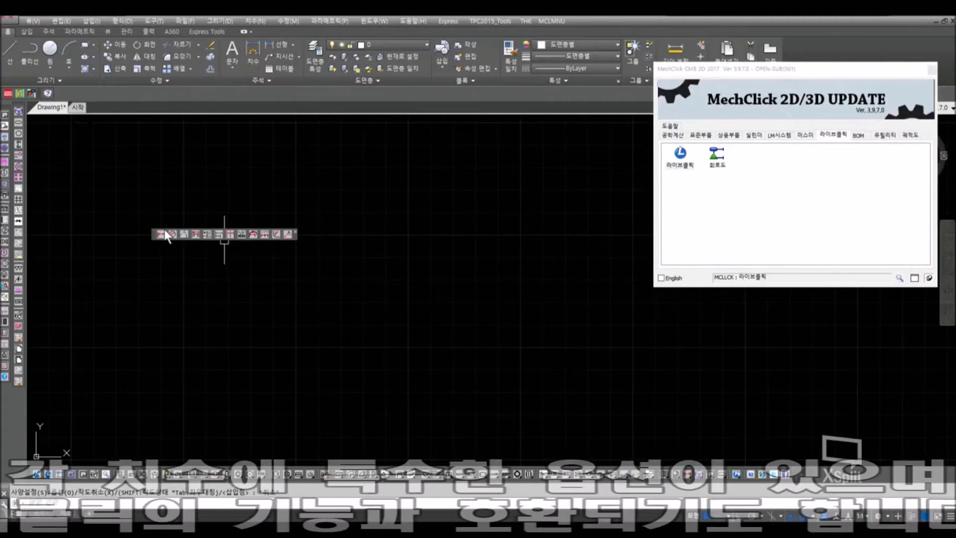
left_click(348, 272)
left_click(438, 266)
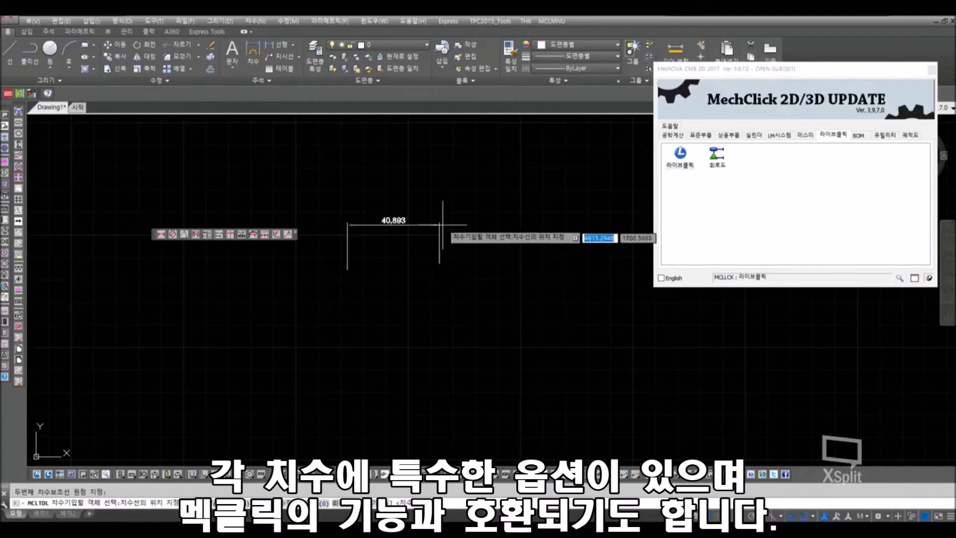
left_click(440, 210)
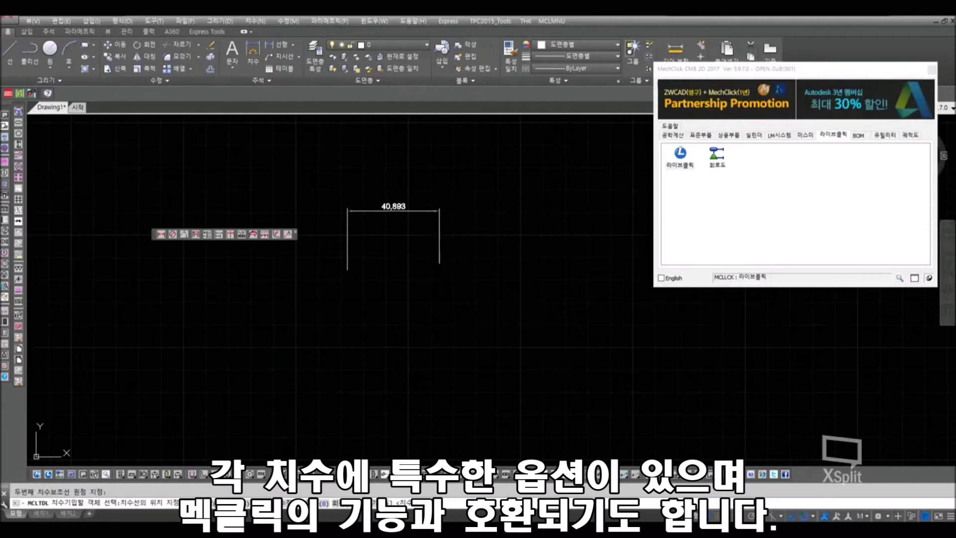
- Examine the 문자, 공차, 단위 and 치수 타입 settings of the multi-dimension dialog, including its layer options, and cancel it
left_click(398, 205)
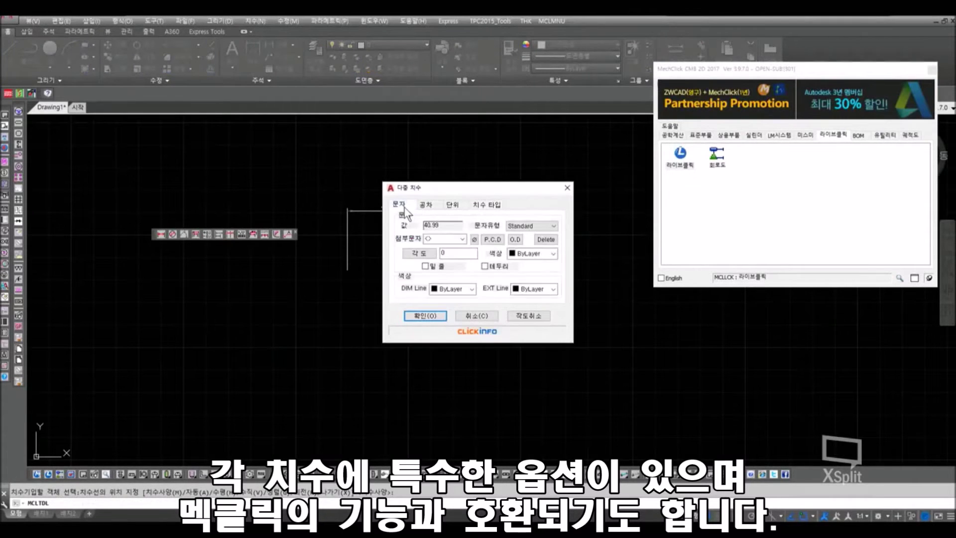
left_click(427, 206)
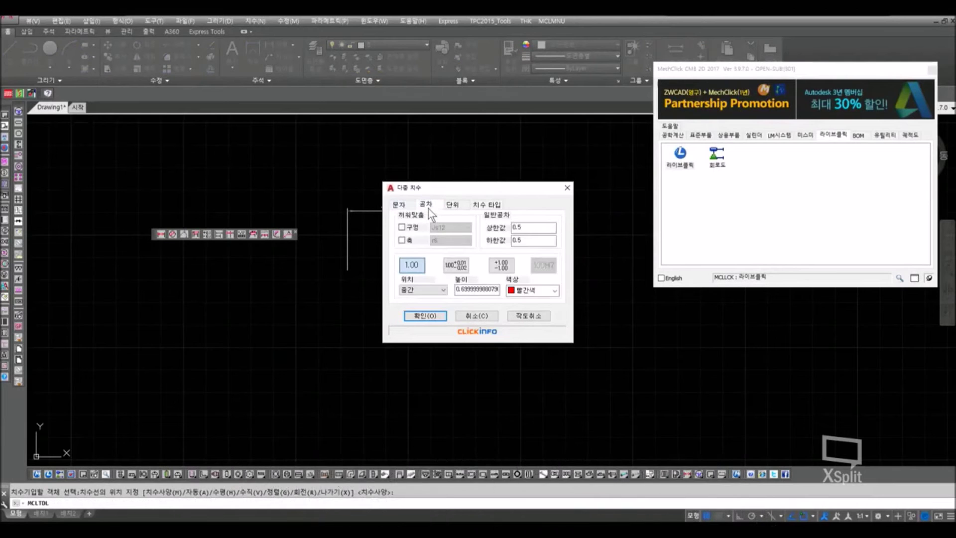
left_click(452, 205)
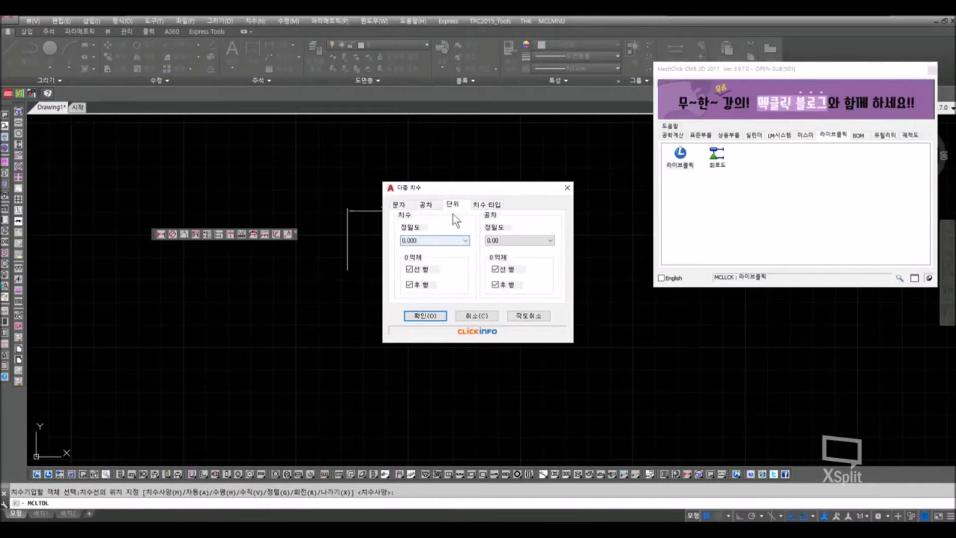
left_click(487, 205)
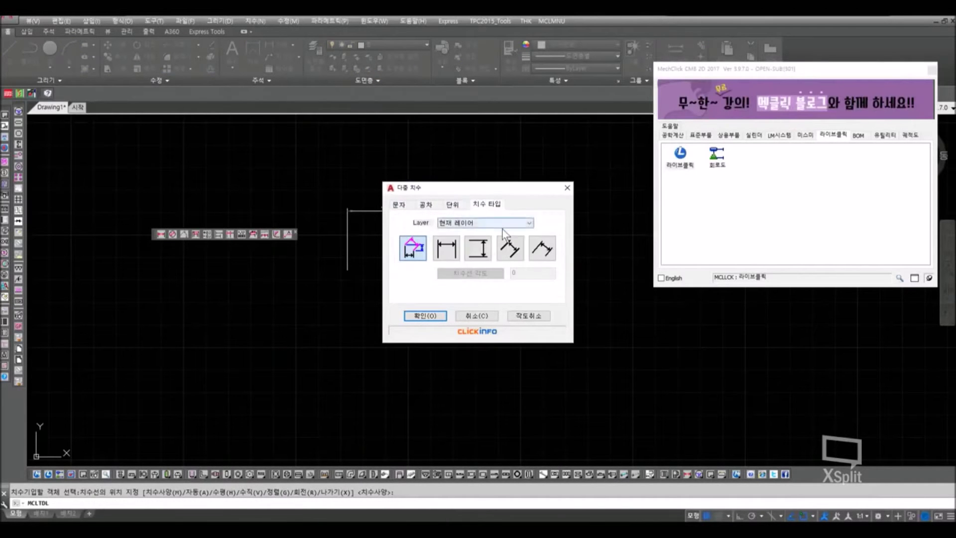
left_click(462, 224)
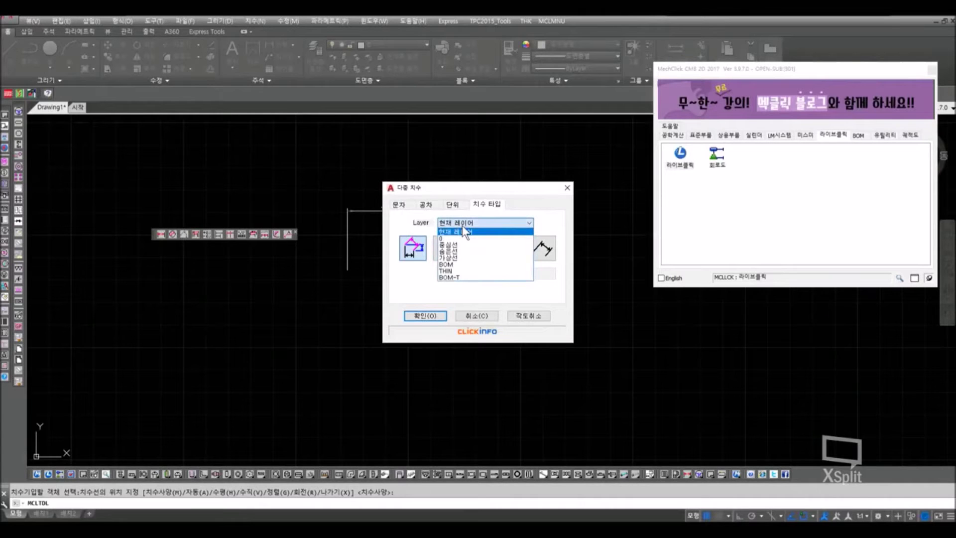
left_click(463, 228)
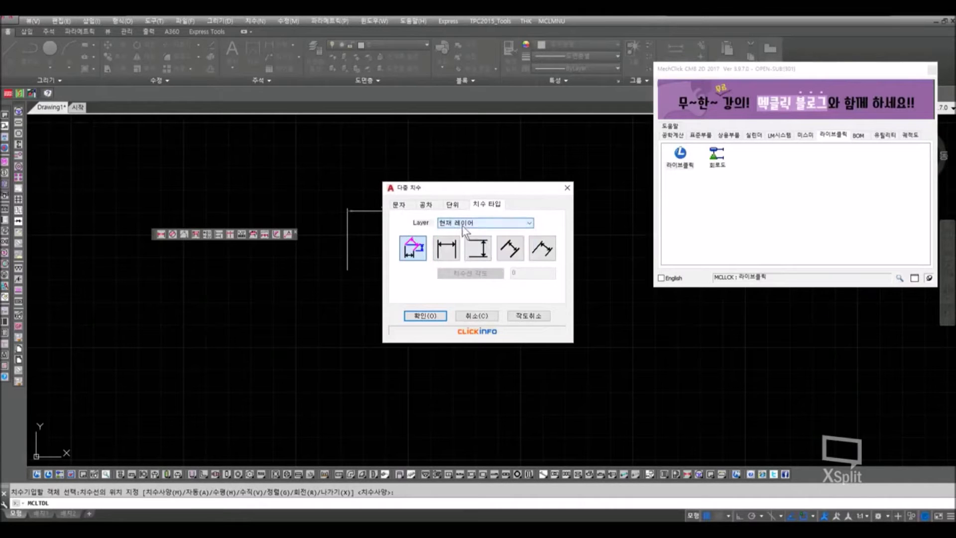
left_click(485, 317)
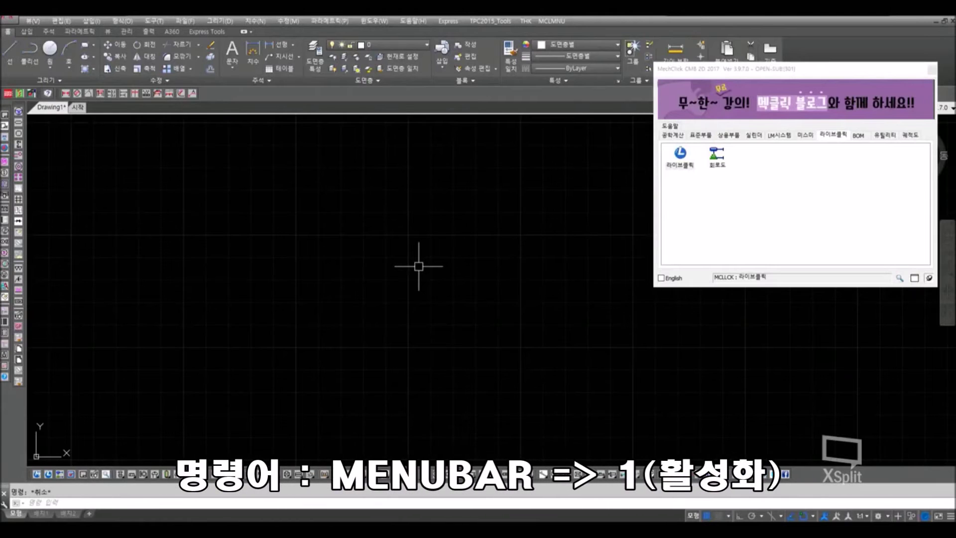
- Hide the classic menu bar by setting the MENUBAR variable to 0
type("menubar")
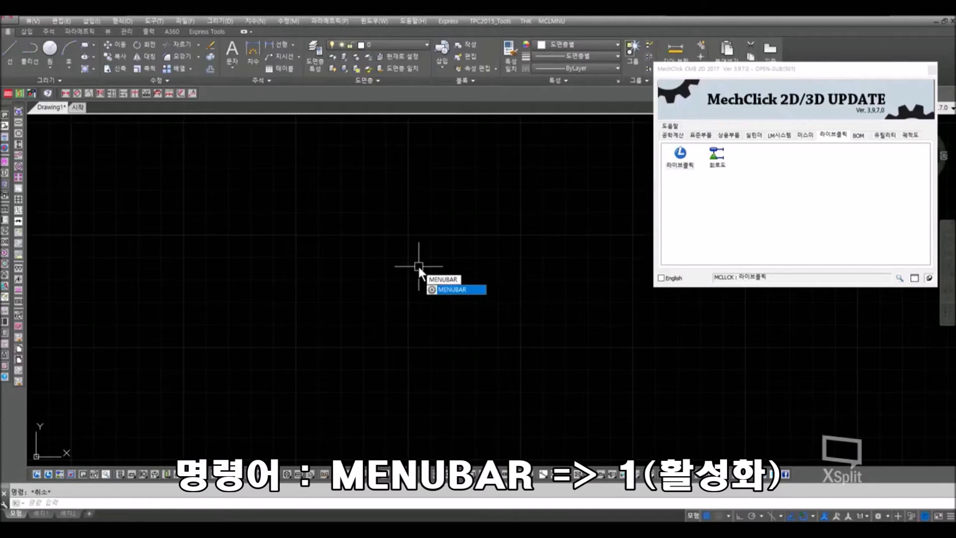
key("Return")
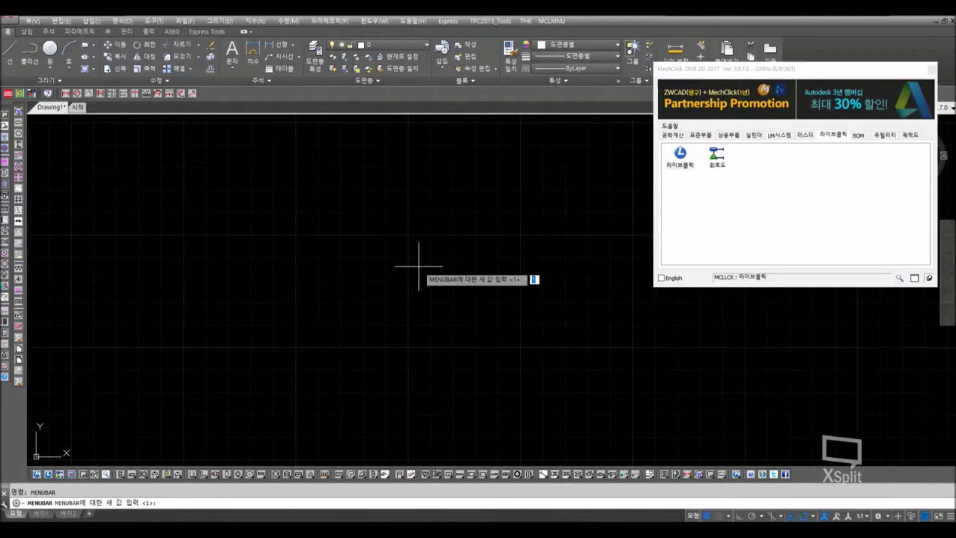
type("0")
key("Return")
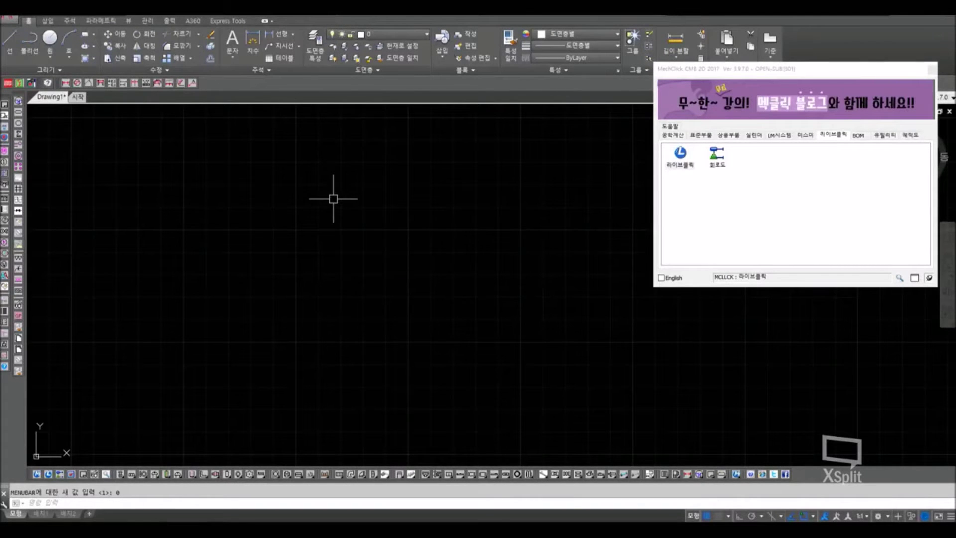
- Display the classic menu bar again by setting the MENUBAR variable to 1
key("Return")
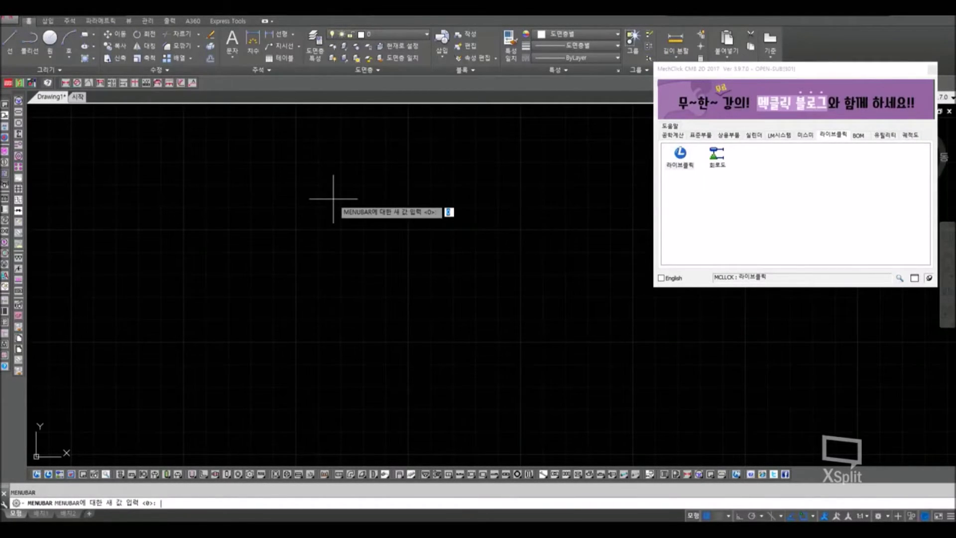
type("1")
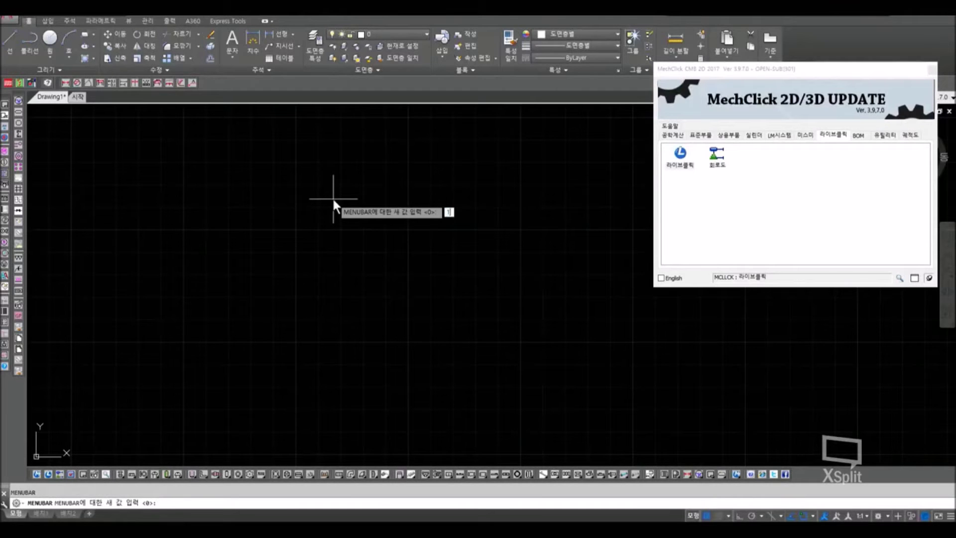
key("Return")
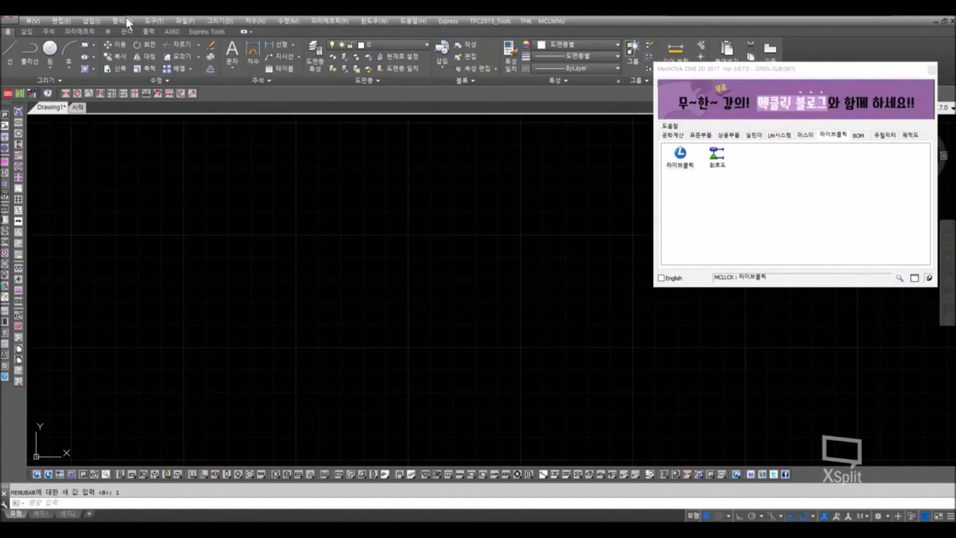
- Look through the Quick Access Toolbar customization options and the MCLMNU menu's commands, closing both without choosing anything
left_click(101, 16)
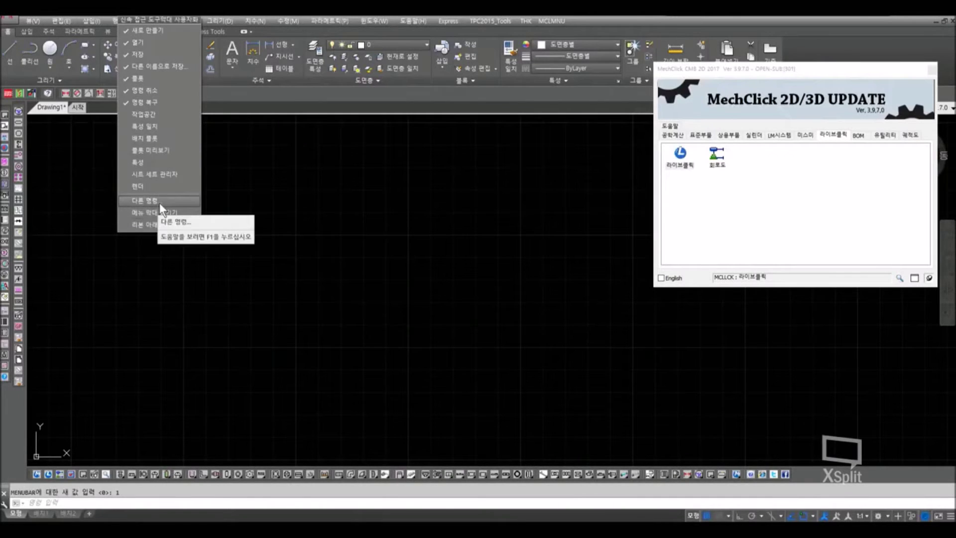
left_click(442, 248)
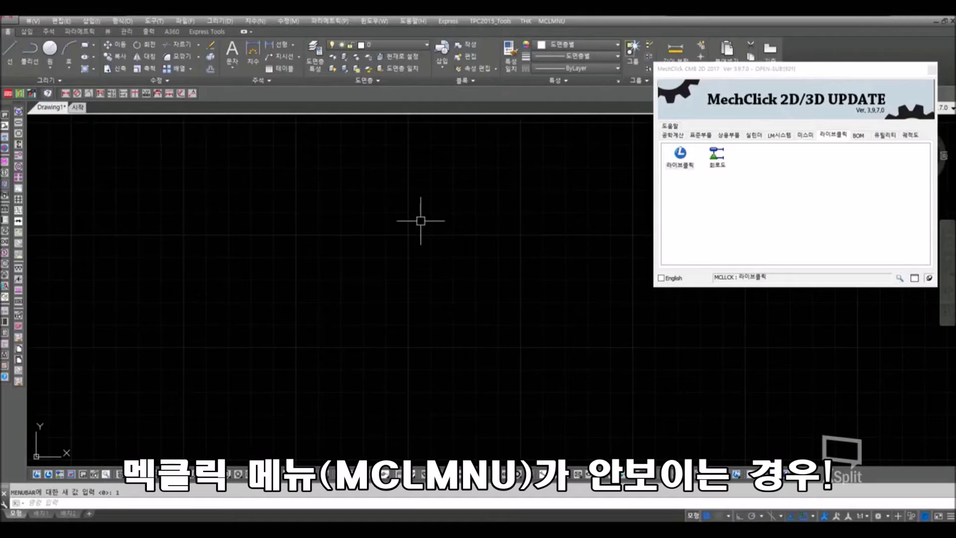
left_click(553, 22)
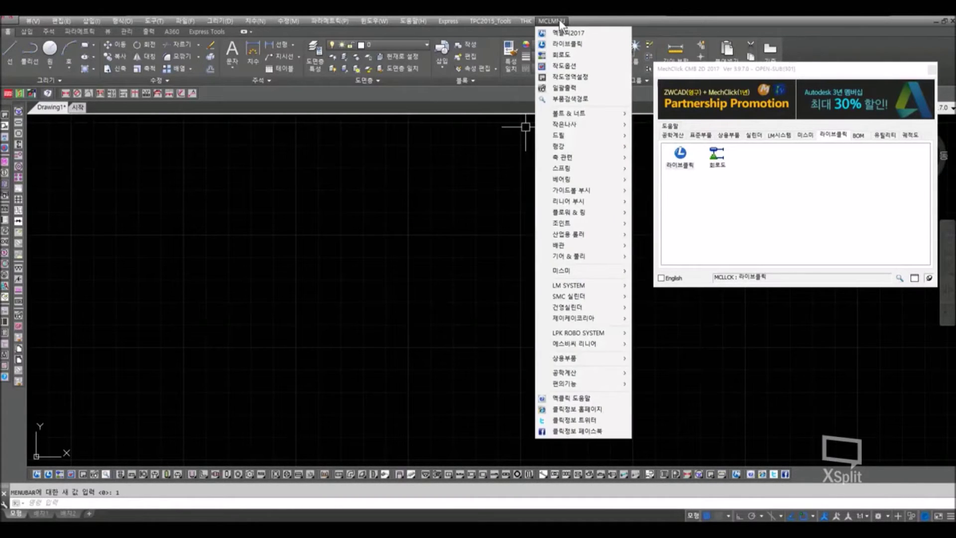
left_click(559, 20)
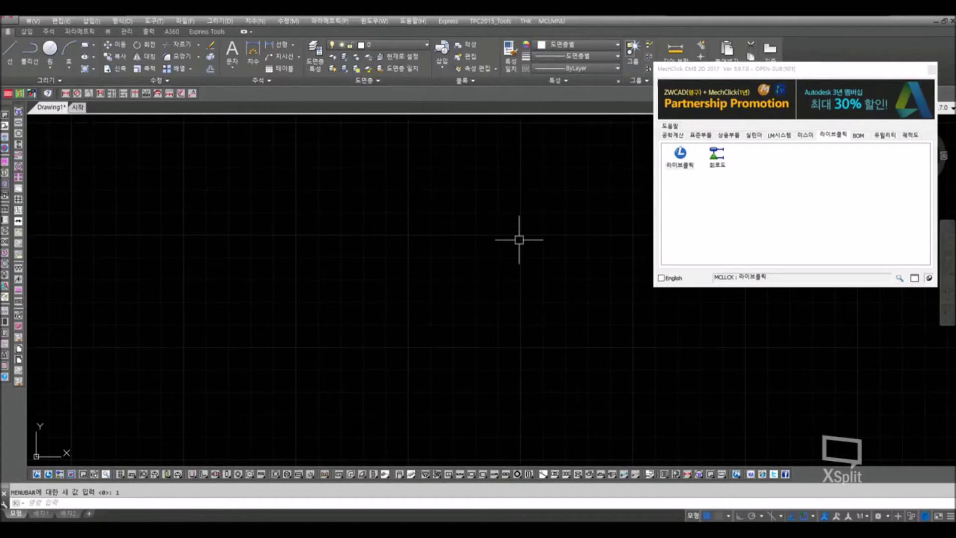
- Run MENULOAD and unload the MCLMNU group from the loaded customization groups
type("MENULOAD")
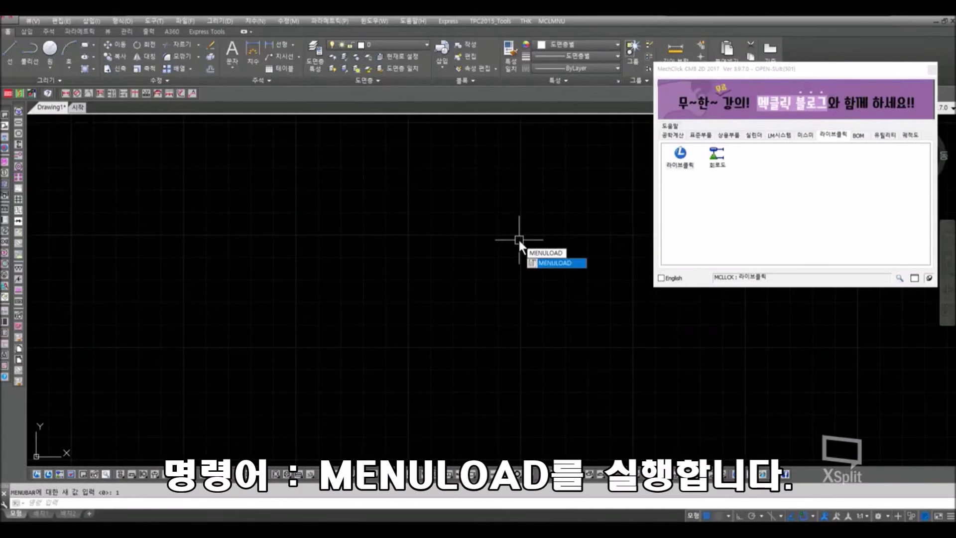
key("Return")
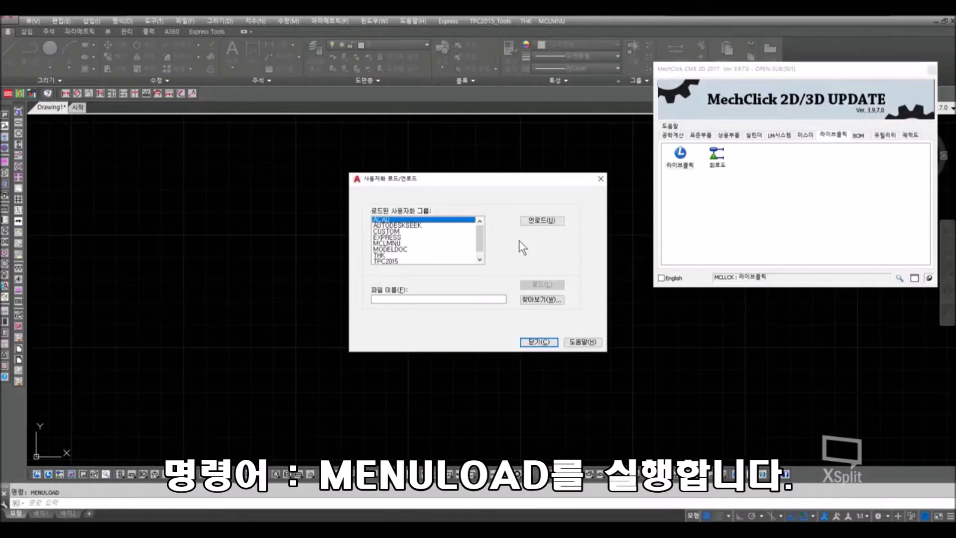
left_click_drag(481, 239, 482, 249)
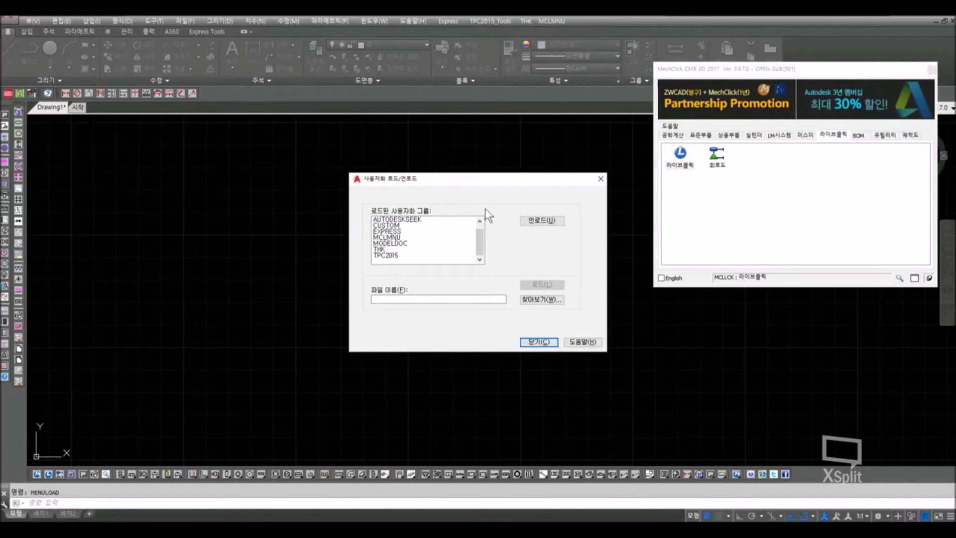
left_click(387, 238)
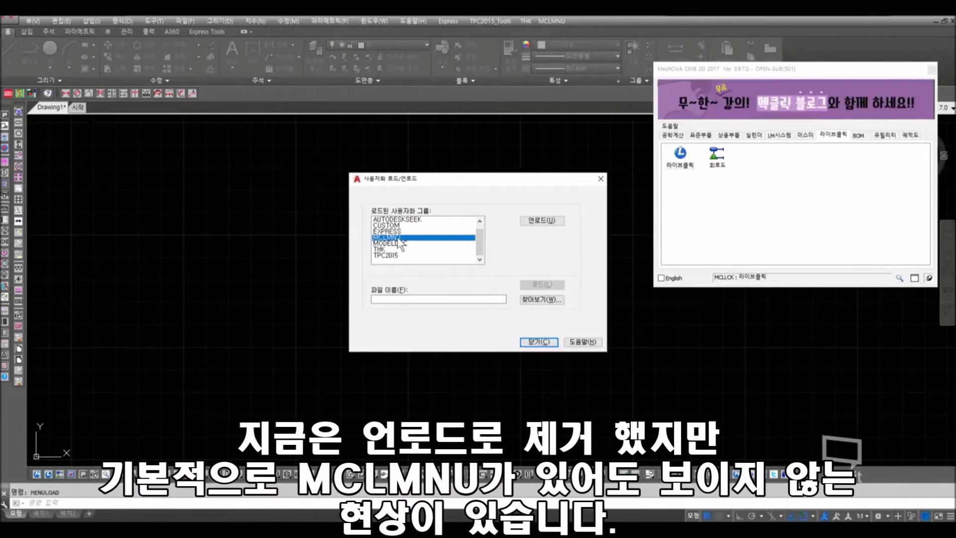
left_click(539, 219)
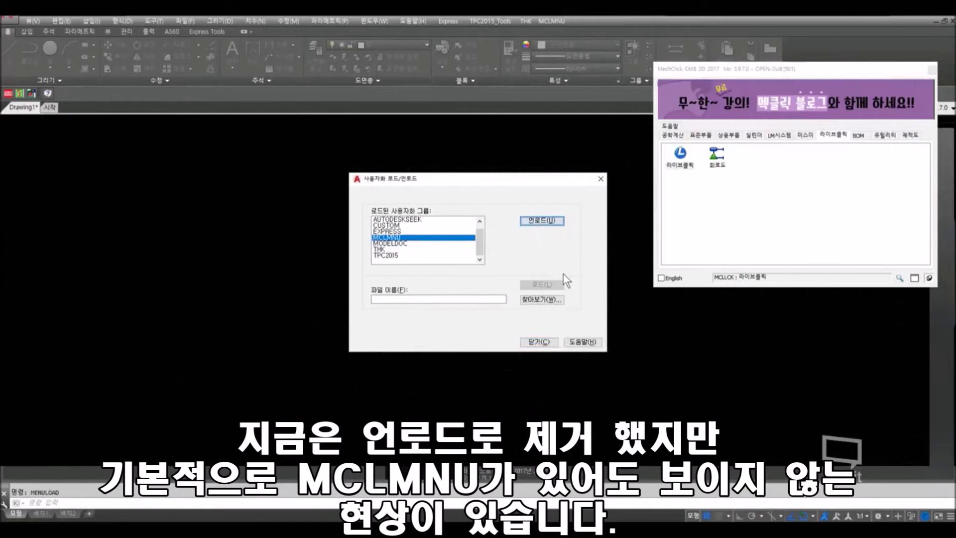
- Load MCLMNU.MNS from the MClickCMB2017\ACAD folder as a customization group and close the load/unload dialog
left_click(536, 300)
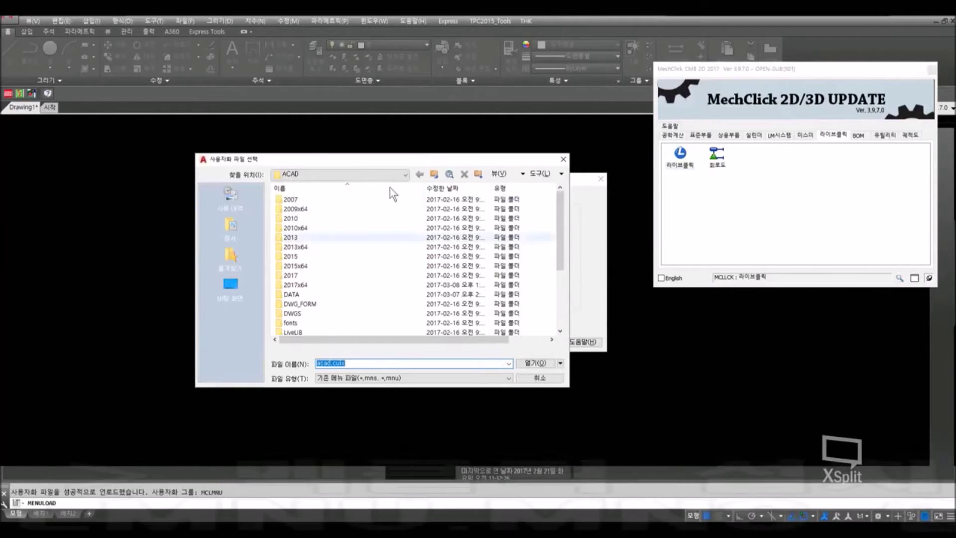
left_click_drag(560, 236, 560, 313)
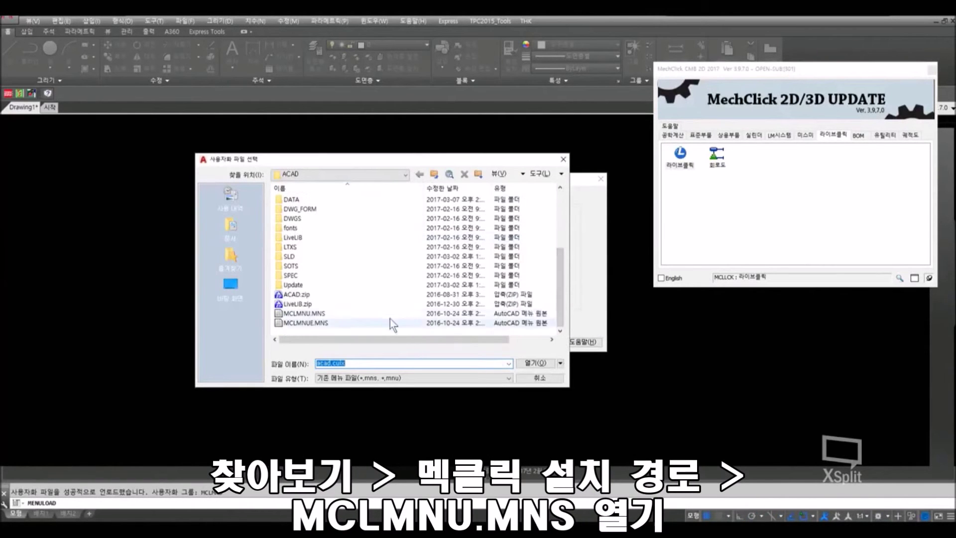
left_click(335, 314)
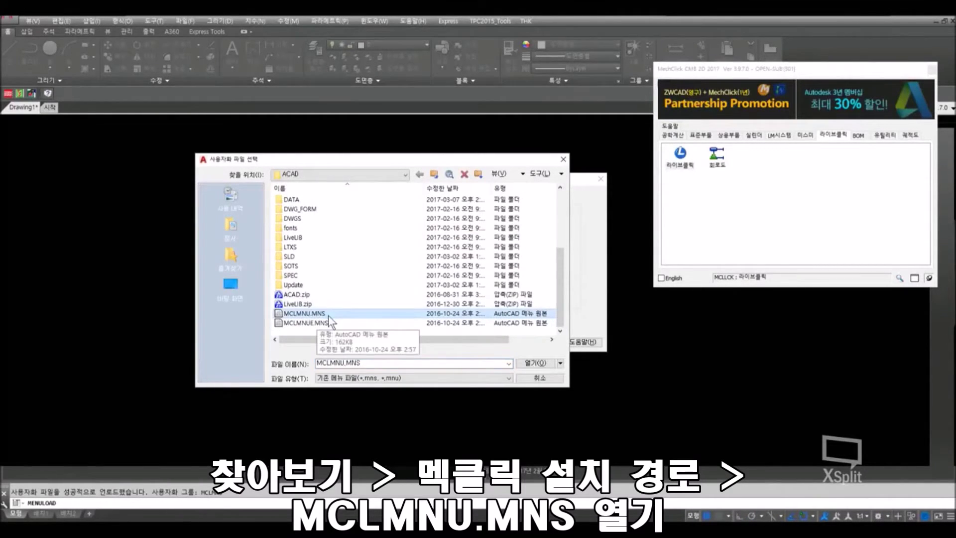
left_click(405, 173)
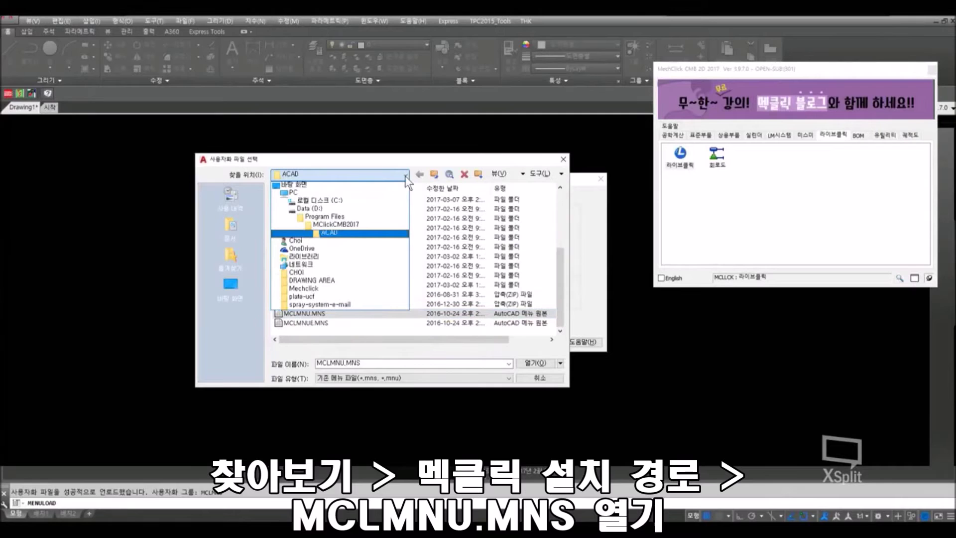
left_click(378, 234)
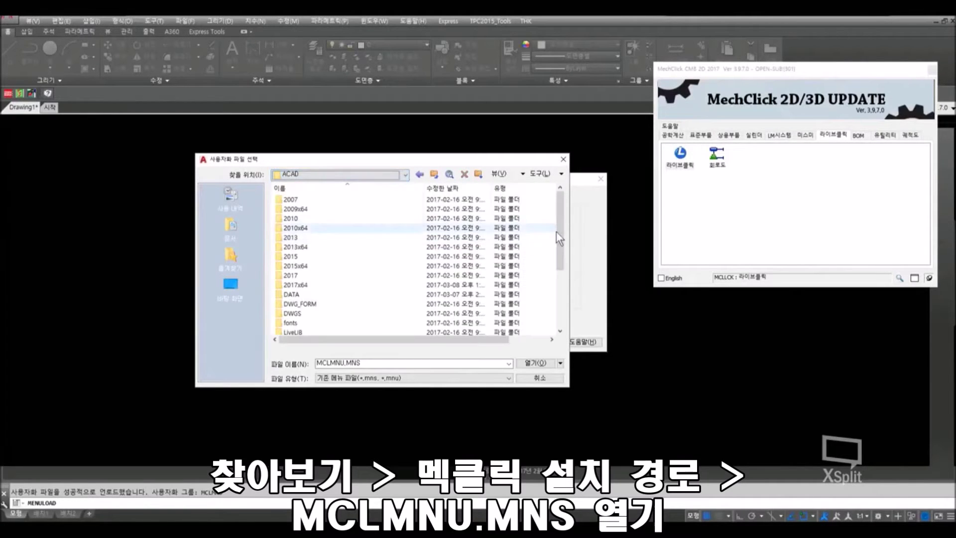
left_click_drag(556, 232, 558, 290)
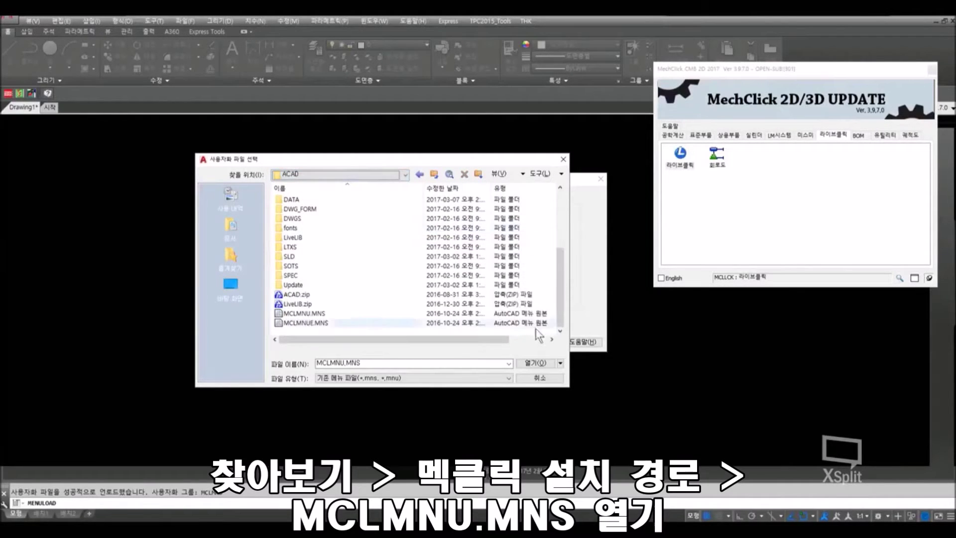
left_click(320, 314)
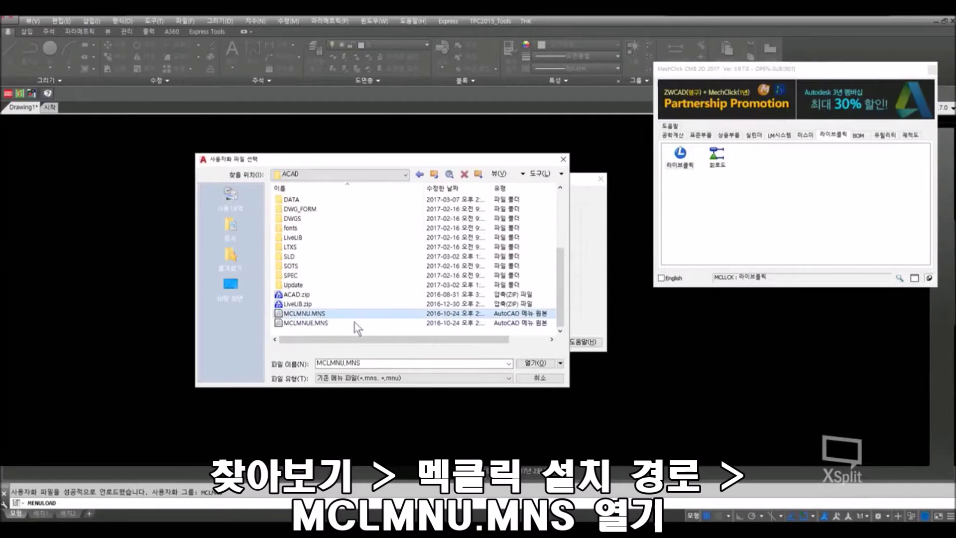
left_click(534, 363)
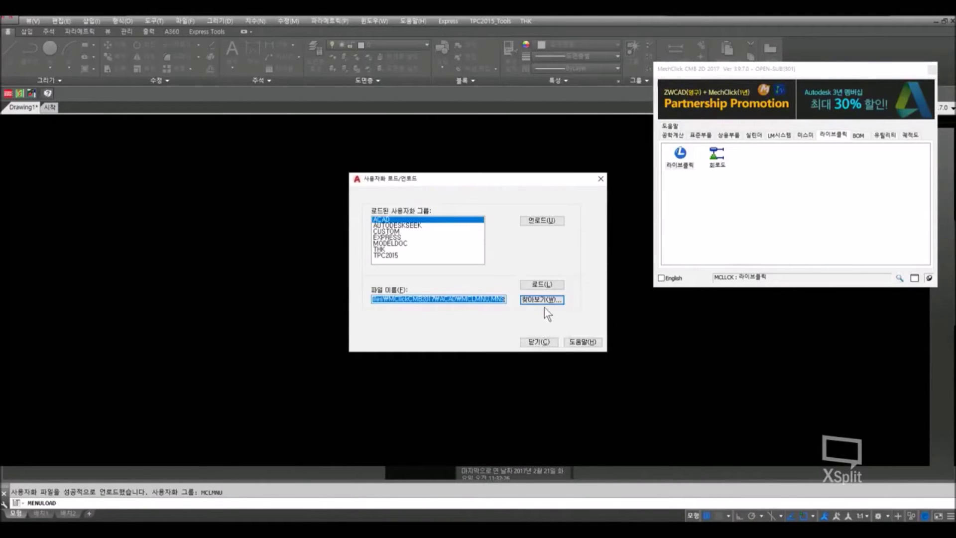
left_click(557, 288)
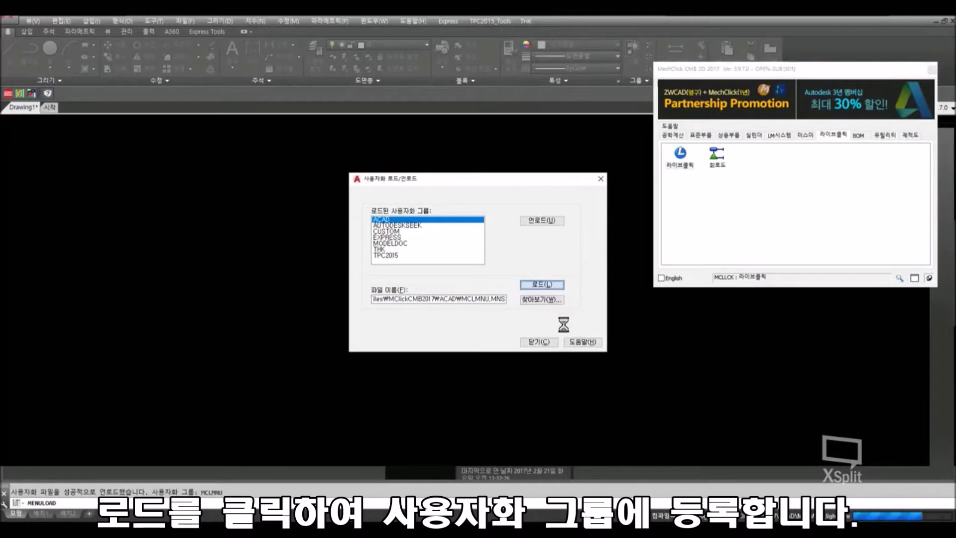
left_click(539, 343)
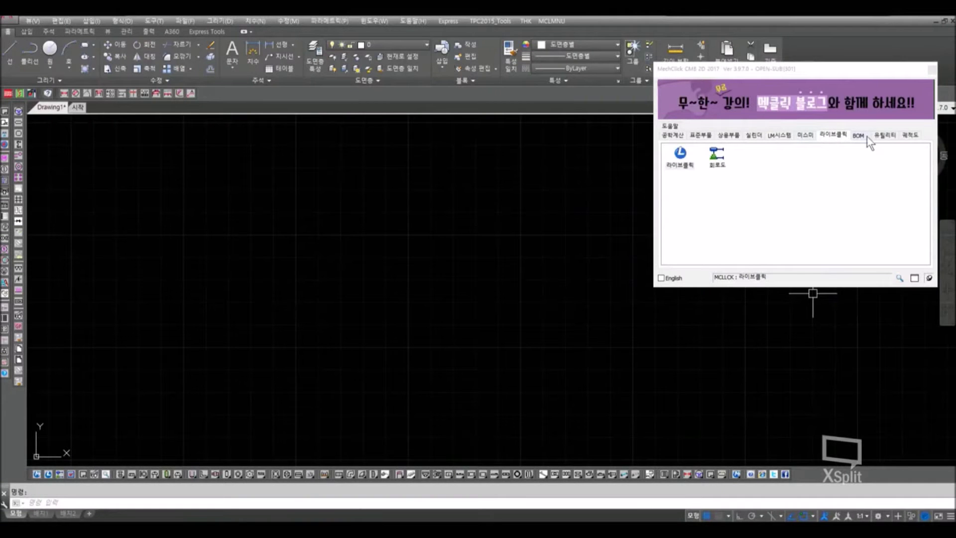
- Look up the command name of 도면영역 생성 in the MechClick BOM category and open the acad.pgp program parameters file
left_click(867, 135)
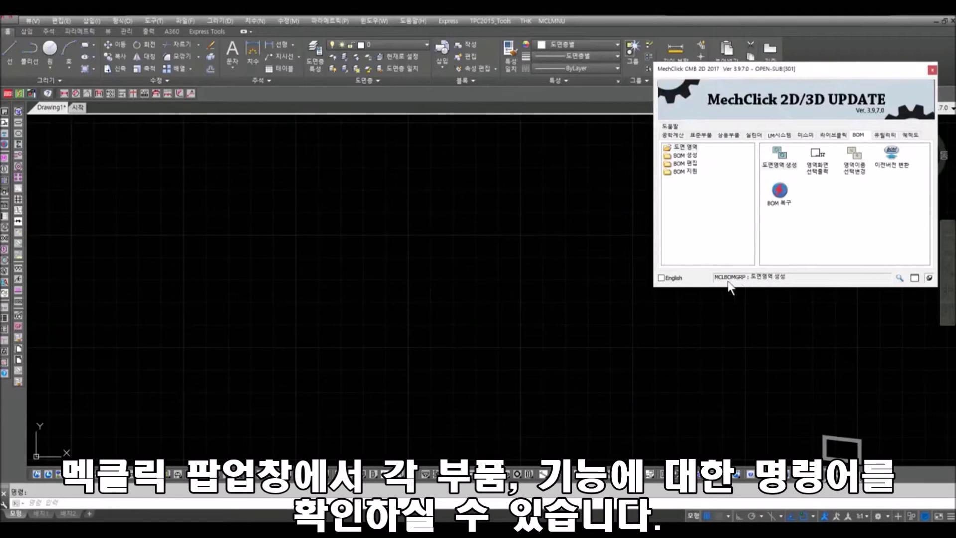
left_click(778, 166)
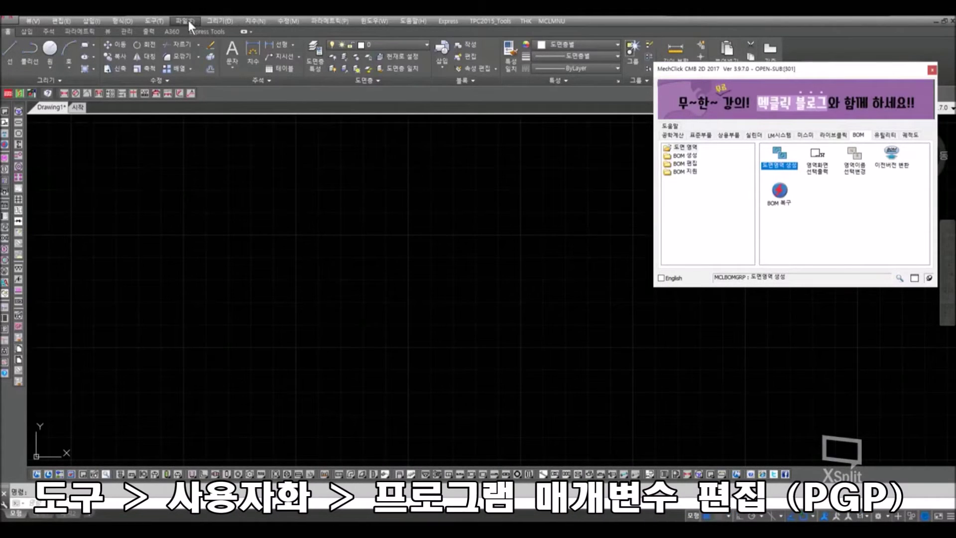
left_click(163, 20)
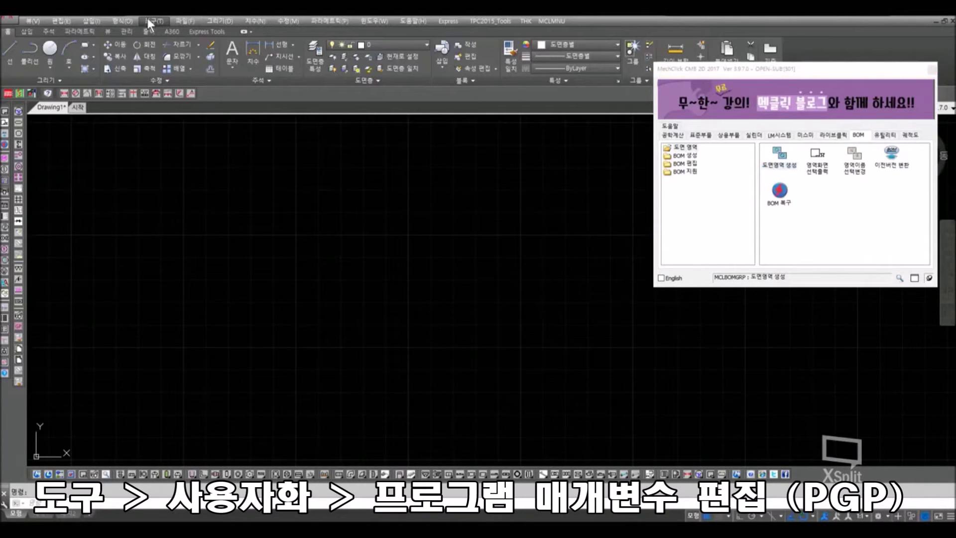
left_click(149, 20)
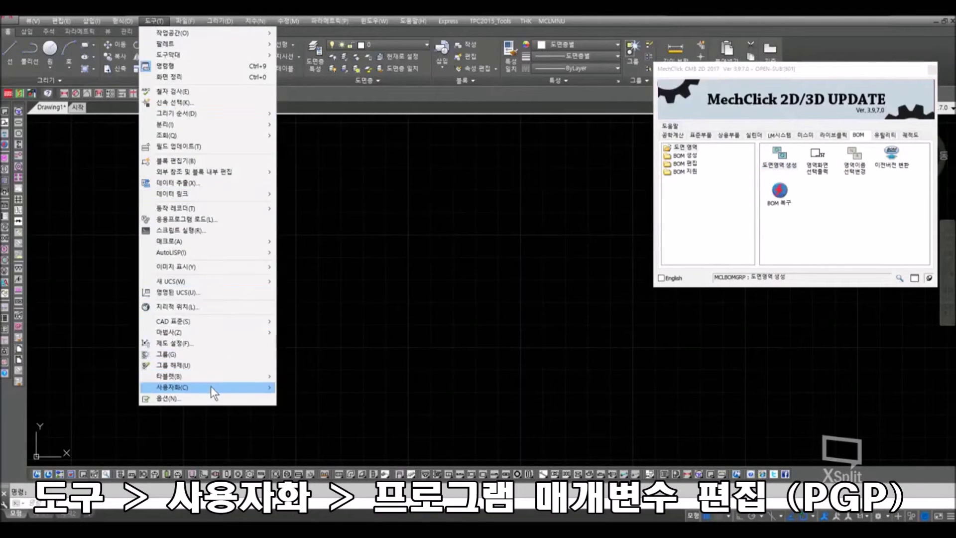
mouse_move(211, 385)
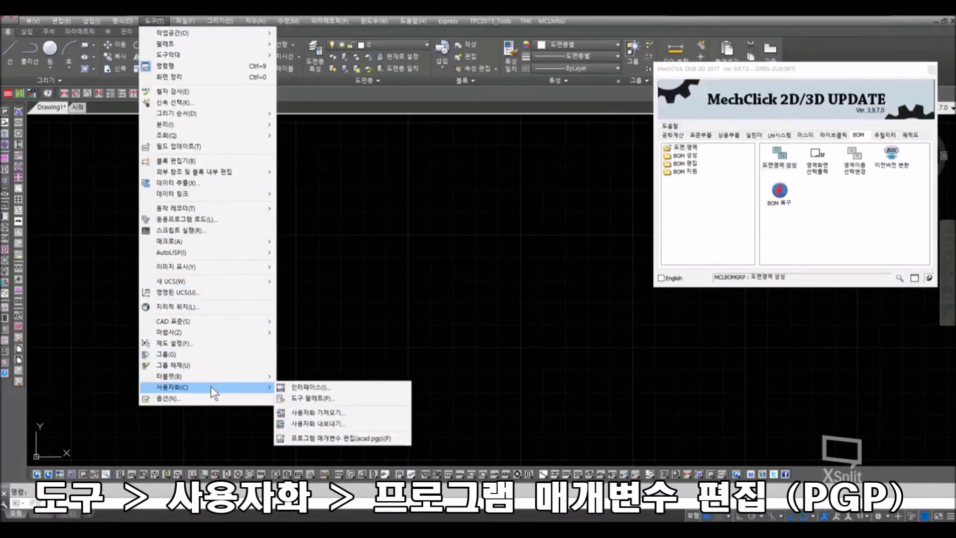
left_click(352, 439)
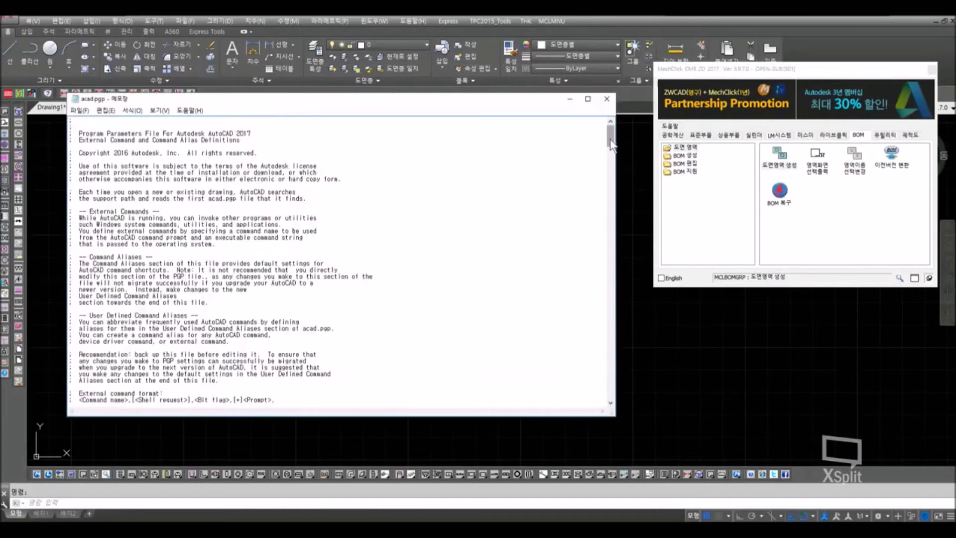
- Examine the DD and ZZ alias lines in the MECHCLICK section of acad.pgp and close the file
left_click_drag(610, 142, 600, 184)
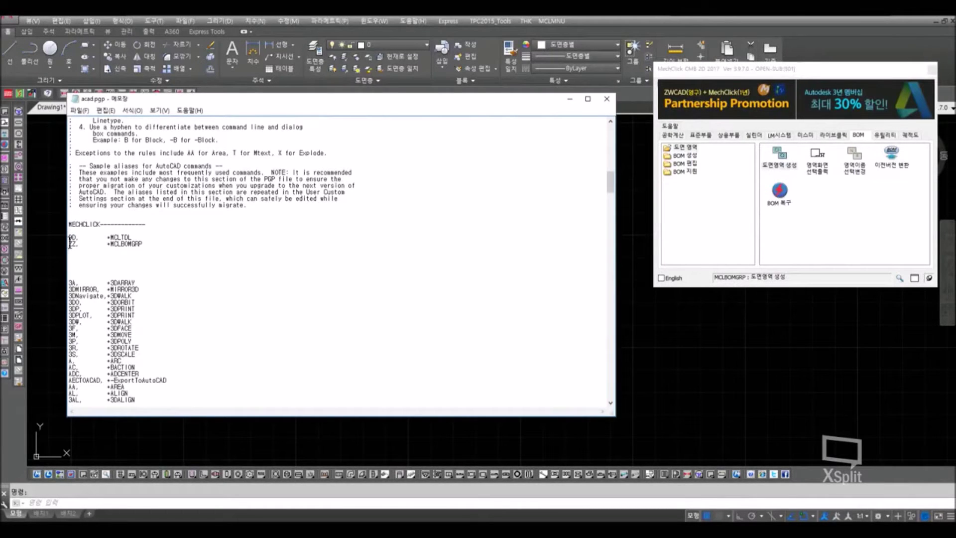
left_click_drag(69, 243, 155, 244)
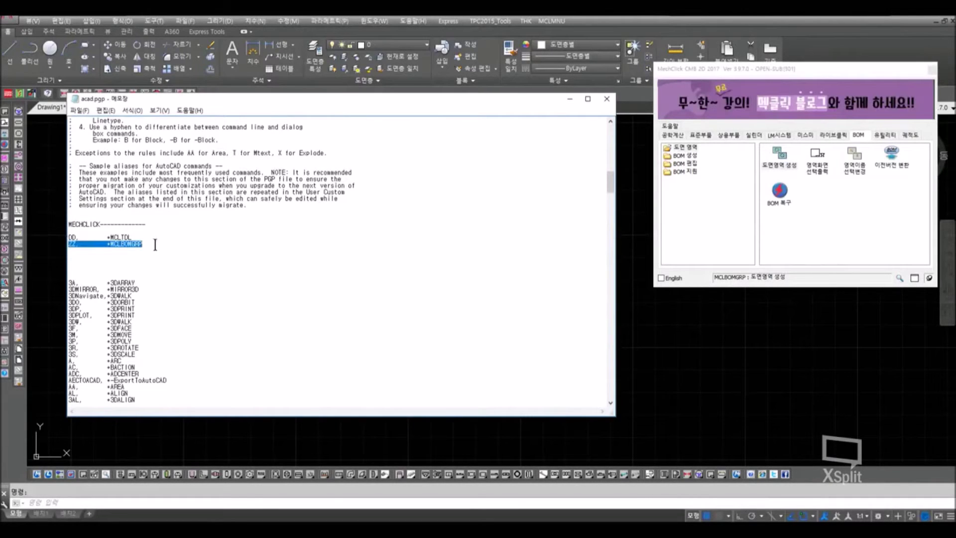
left_click(154, 246)
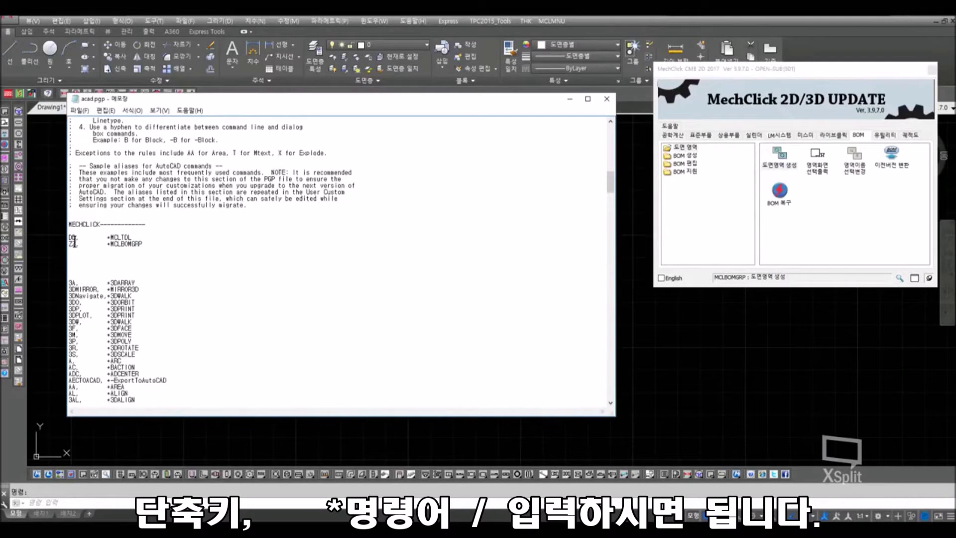
left_click_drag(78, 244, 68, 243)
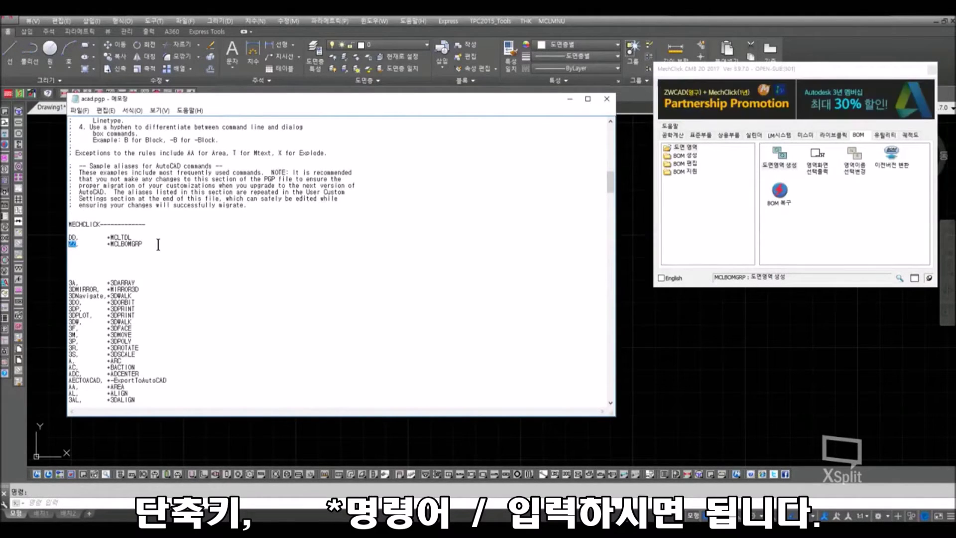
left_click(92, 244)
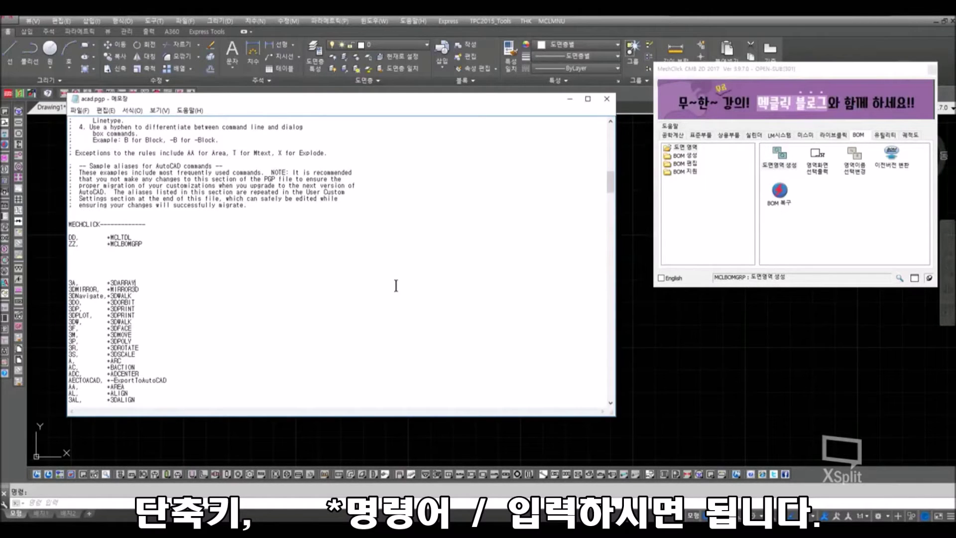
left_click(605, 100)
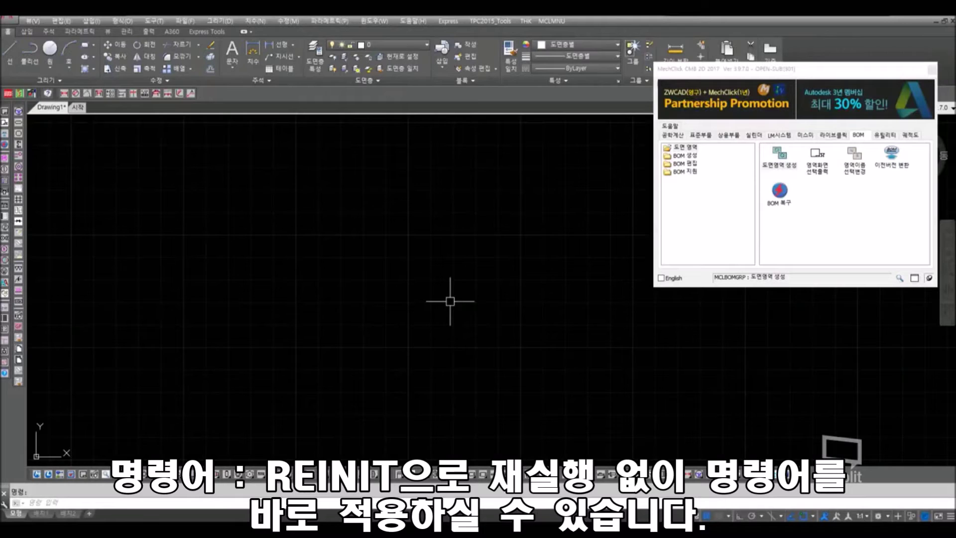
- Reinitialize the PGP file with REINIT and run the ZZ alias to open the drawing area creation dialog
type("reini")
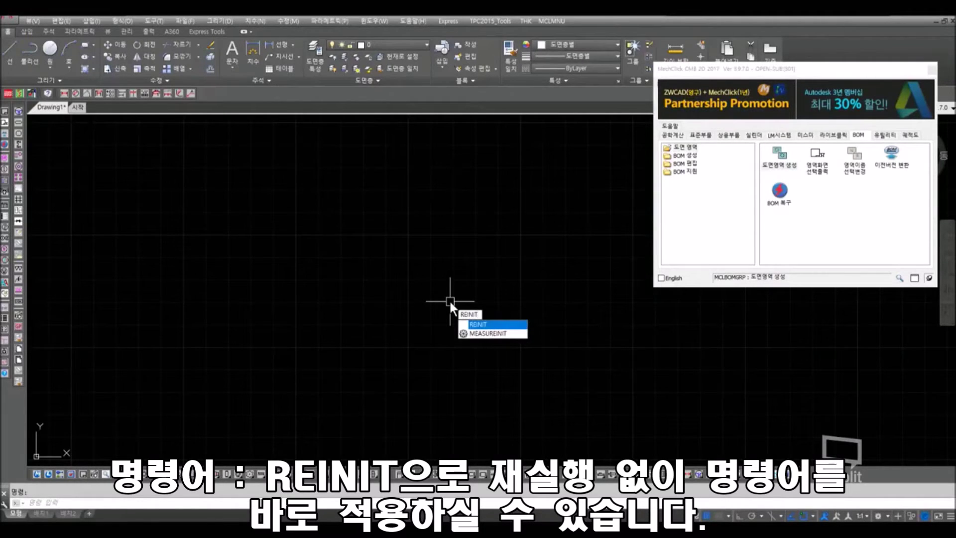
key("Return")
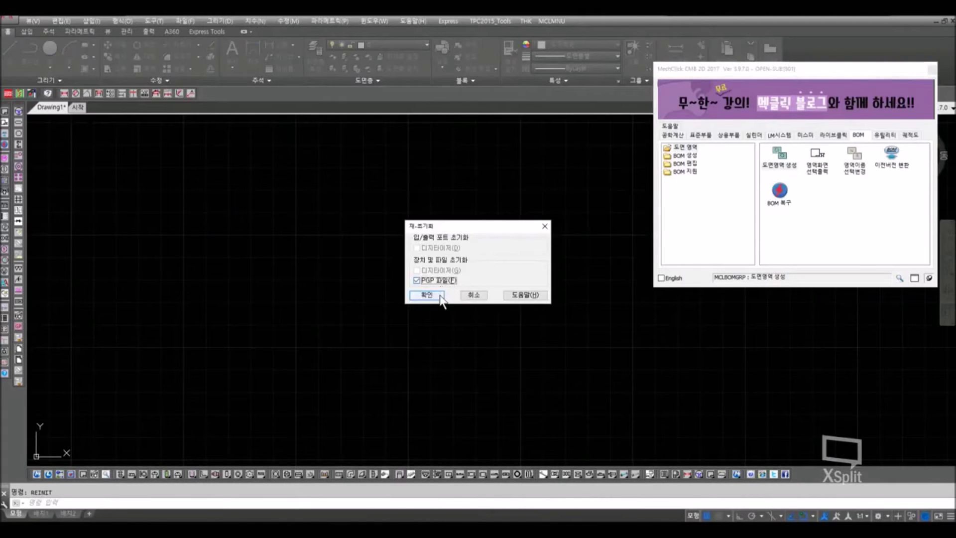
left_click(440, 295)
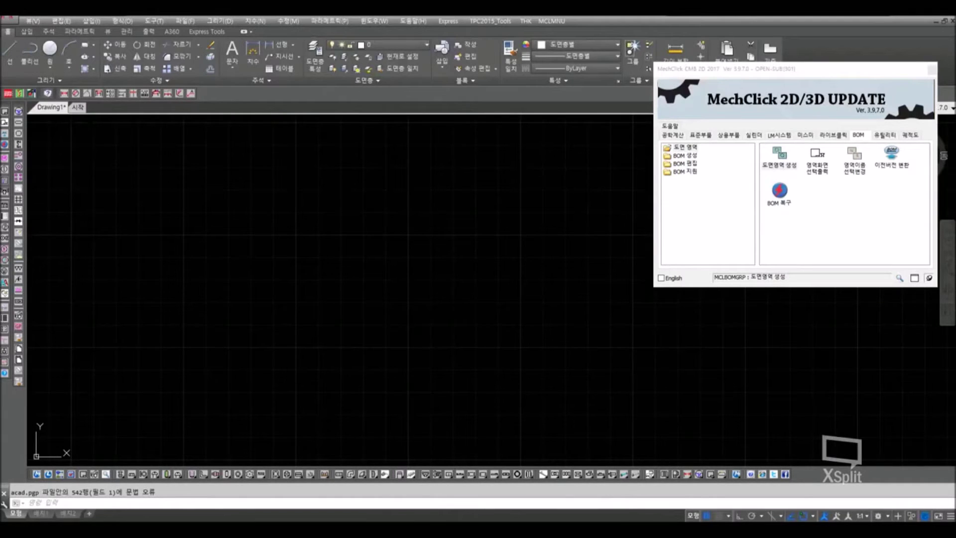
type("zz")
key("Return")
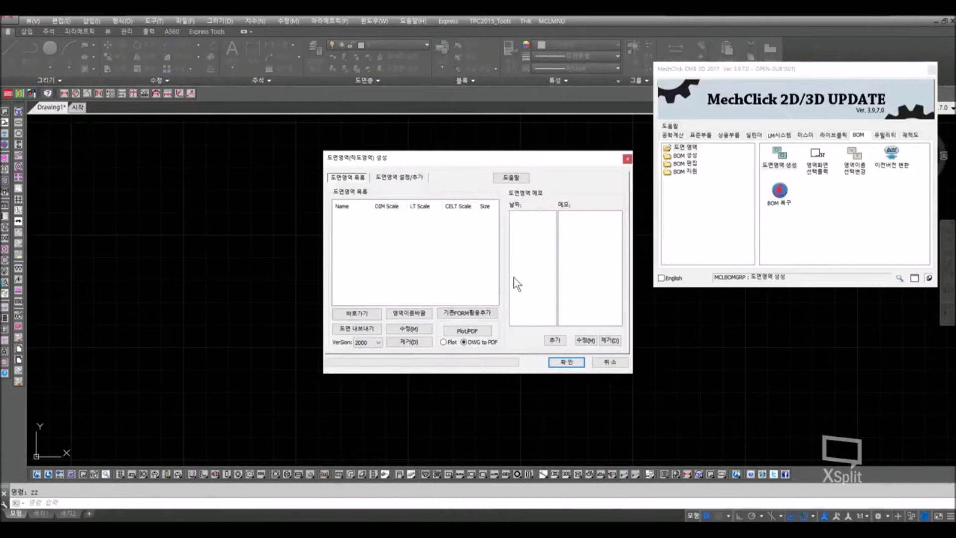
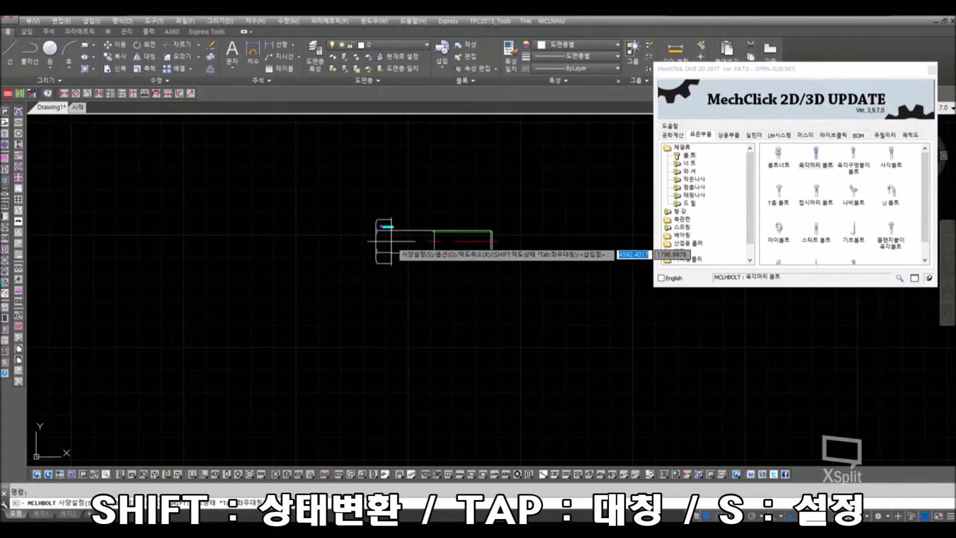
- Cycle the hex head bolt preview through its drawing states and flip it horizontally several times
key("shift")
key("shift")
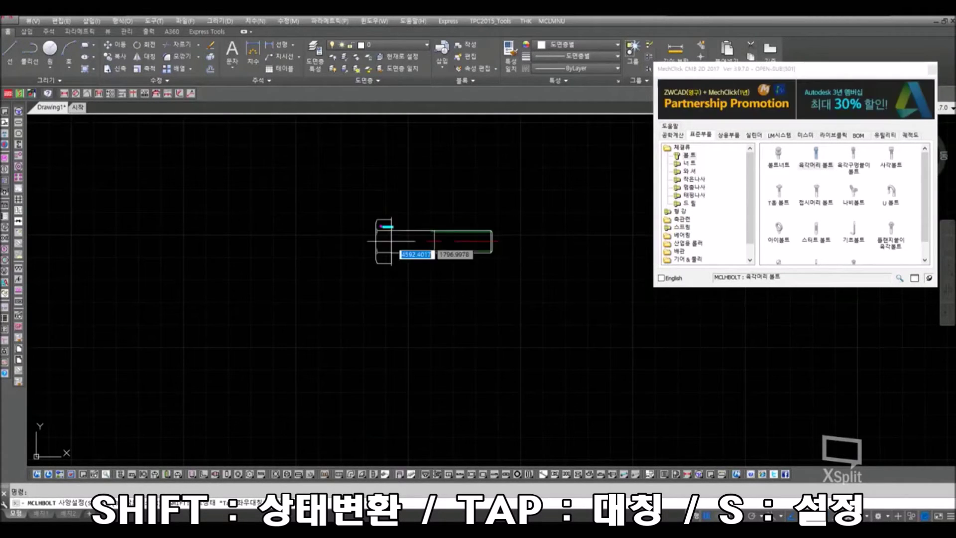
key("shift")
key("shift")
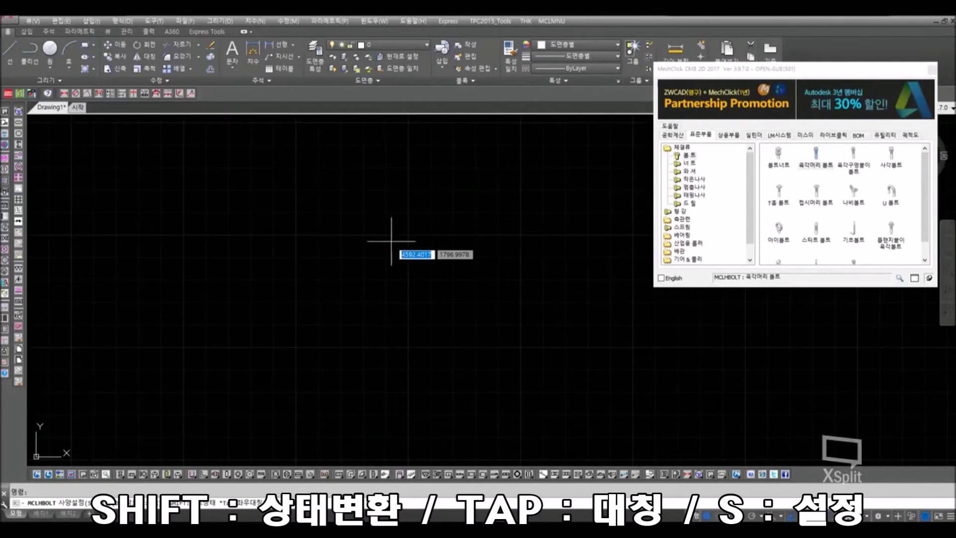
key("shift")
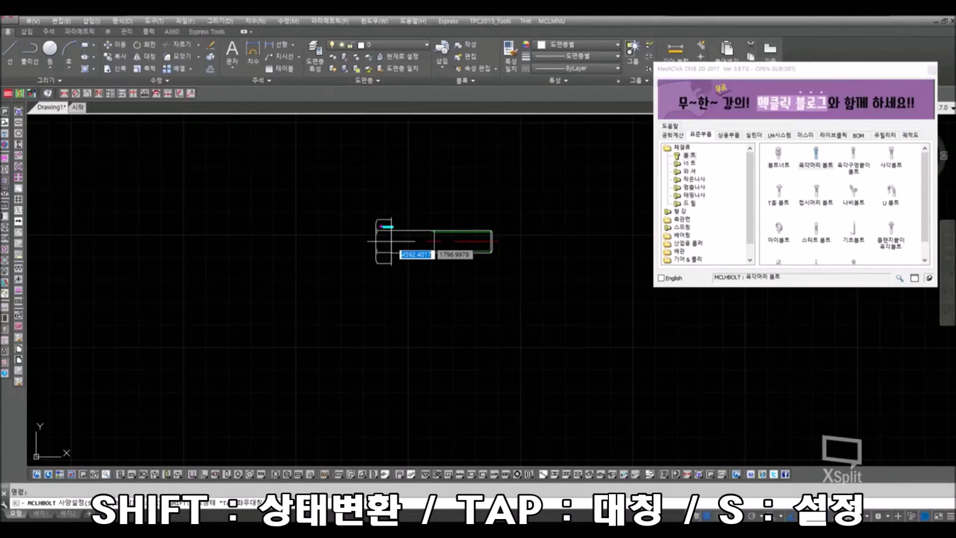
key("Tab")
key("Tab")
key("Tab")
key("Tab")
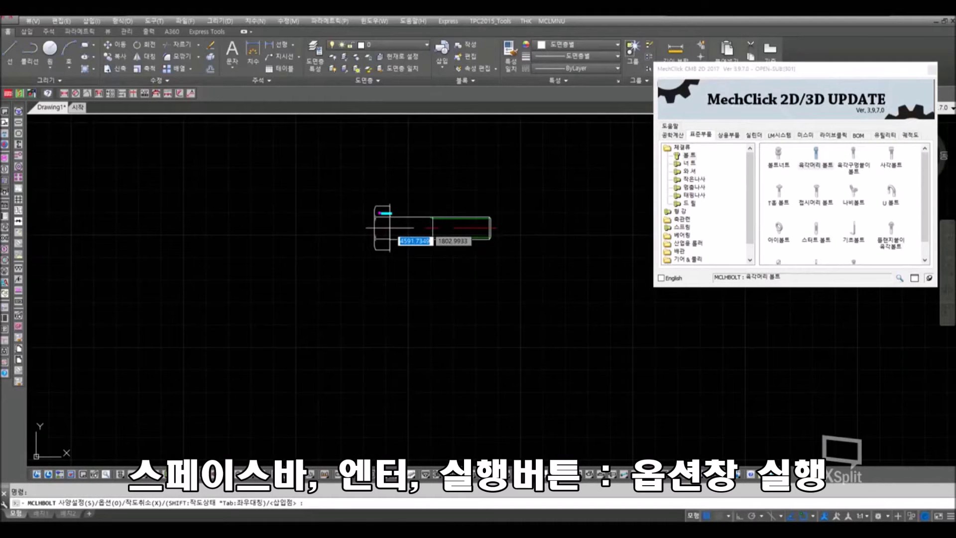
- Accept the M10 hex head bolt specification with length 45 and insert the bolt horizontally at angle 0
key("space")
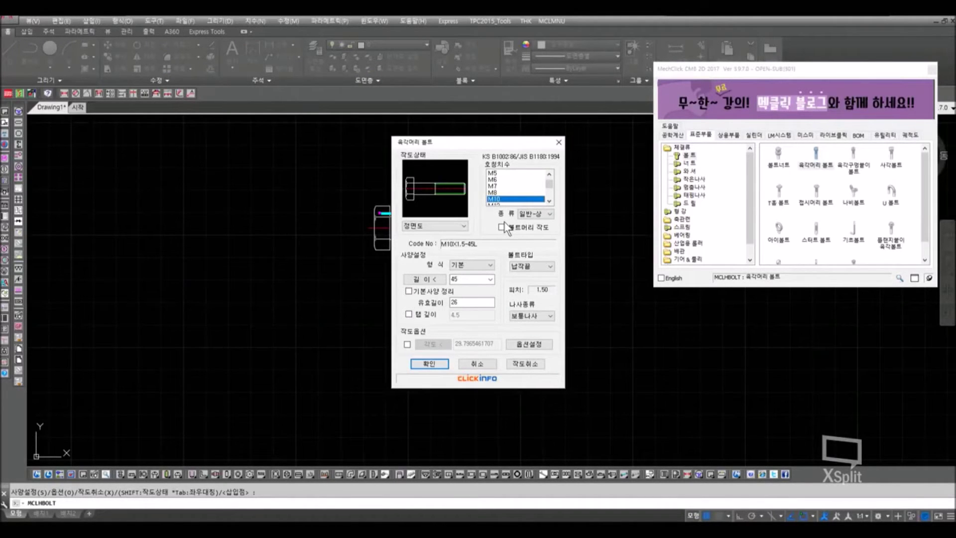
left_click(429, 364)
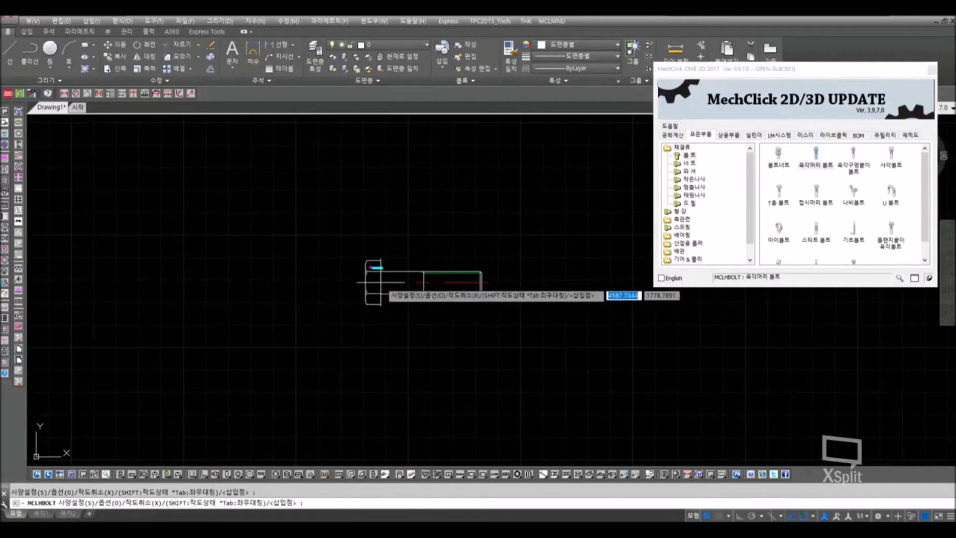
left_click(380, 282)
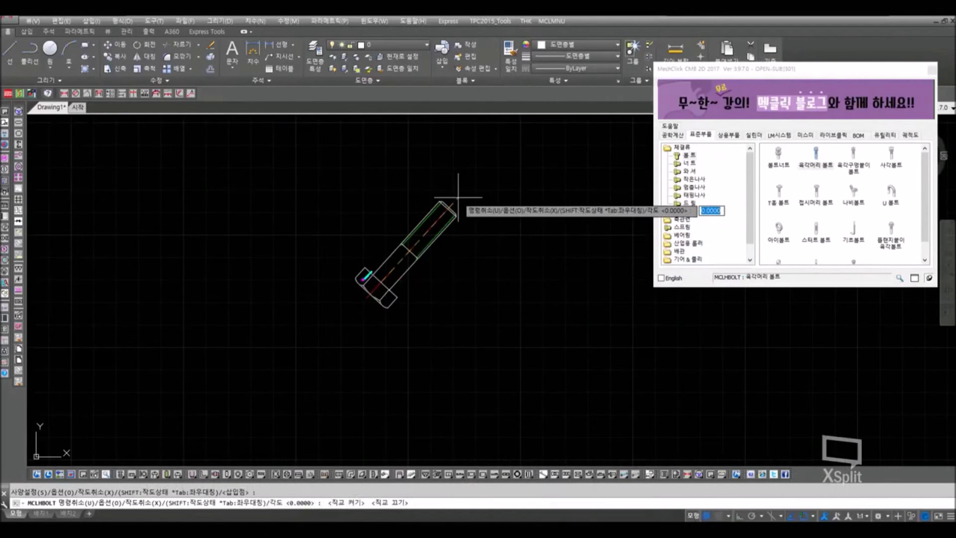
key("Return")
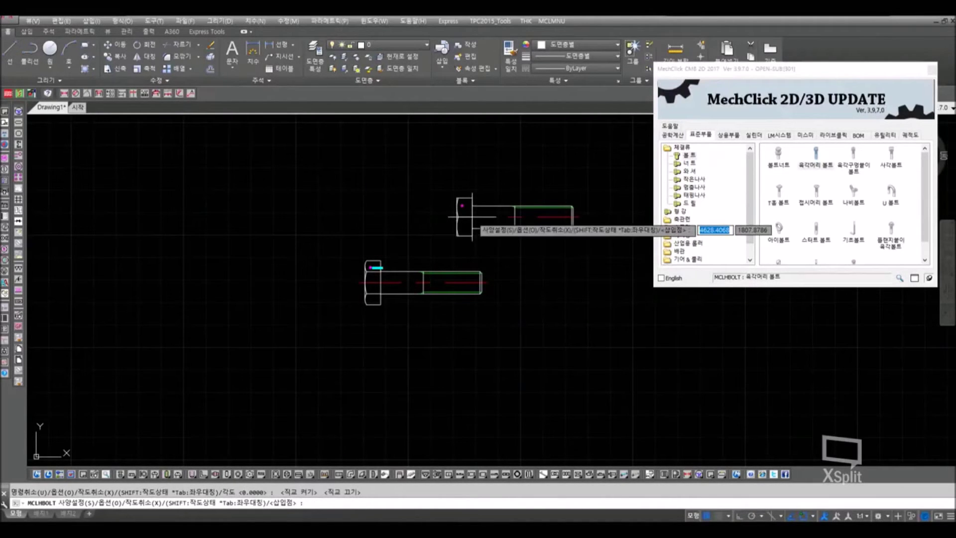
key("Escape")
- Explode the inserted hex bolt and inspect the BOM attribute tags on its head
left_click(456, 273)
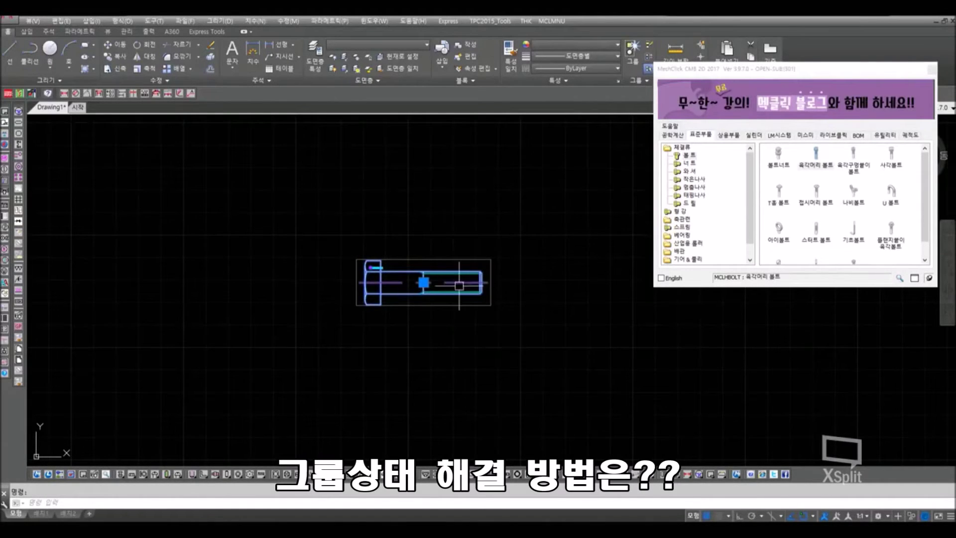
right_click(482, 261)
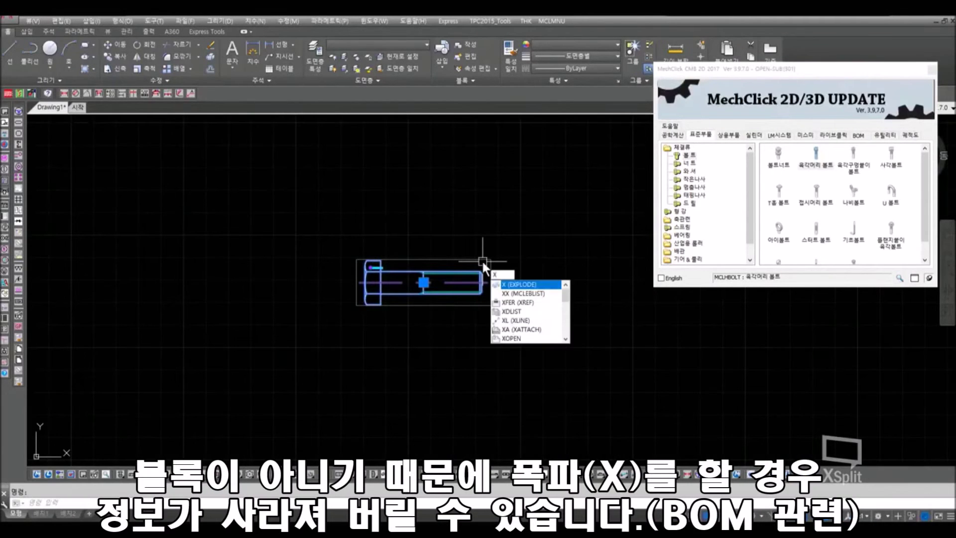
key("x")
scroll(485, 260, "up", 4)
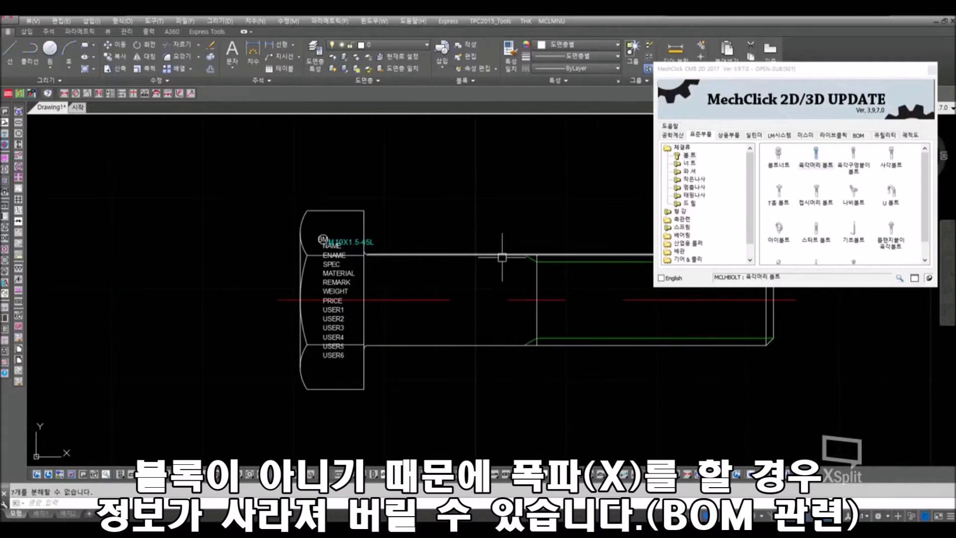
middle_click_drag(388, 246, 287, 236)
scroll(285, 241, "up", 4)
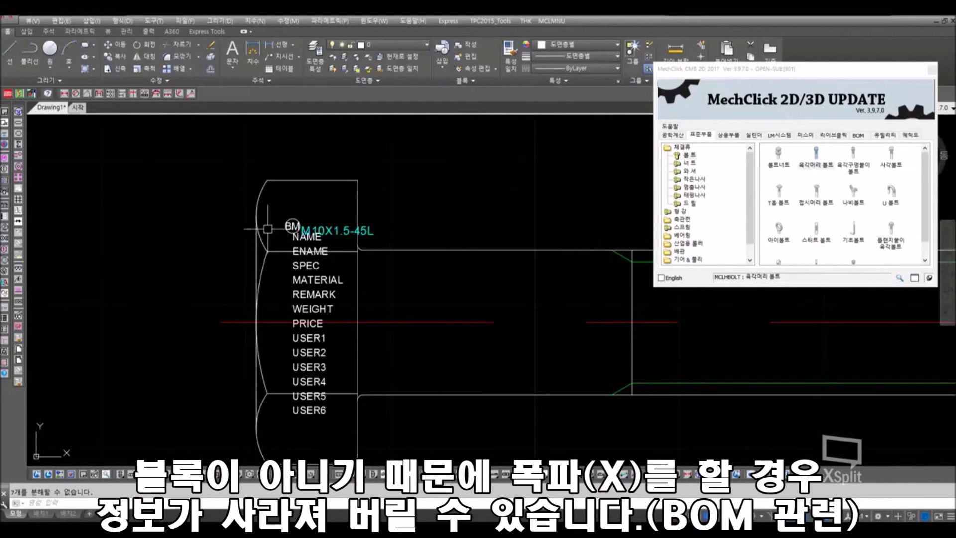
scroll(512, 273, "down", 4)
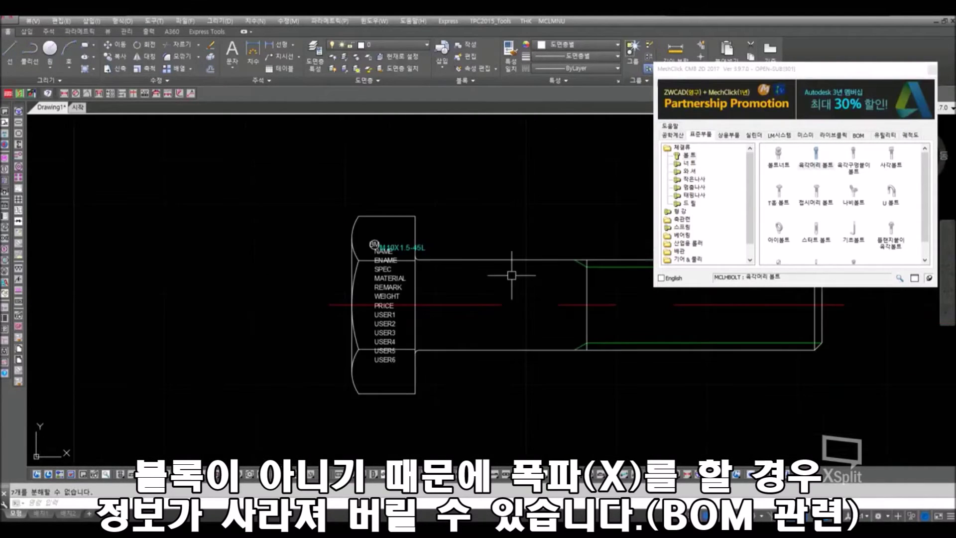
scroll(373, 249, "down", 2)
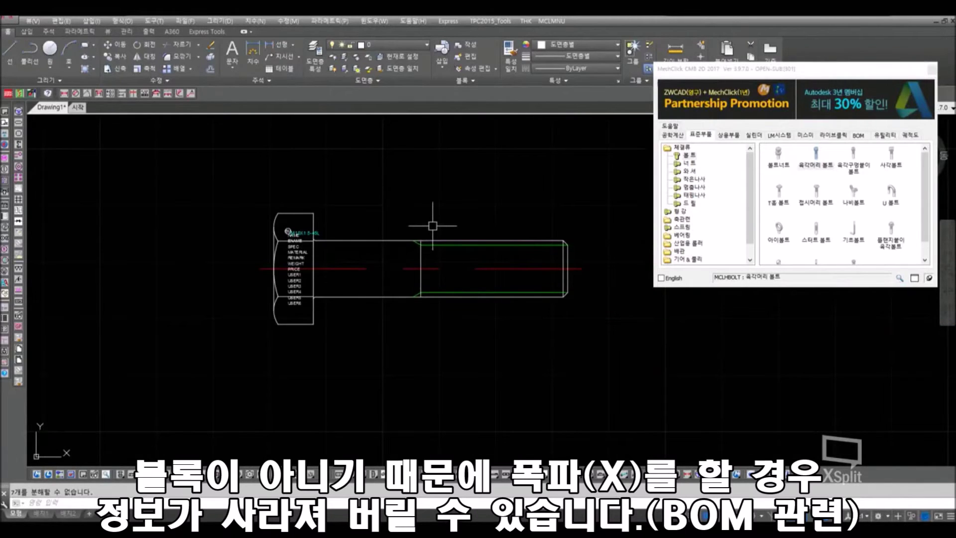
- Undo the explosion of the bolt and inspect the BM symbol and size label on its head
key("ctrl+z")
scroll(393, 288, "up", 1)
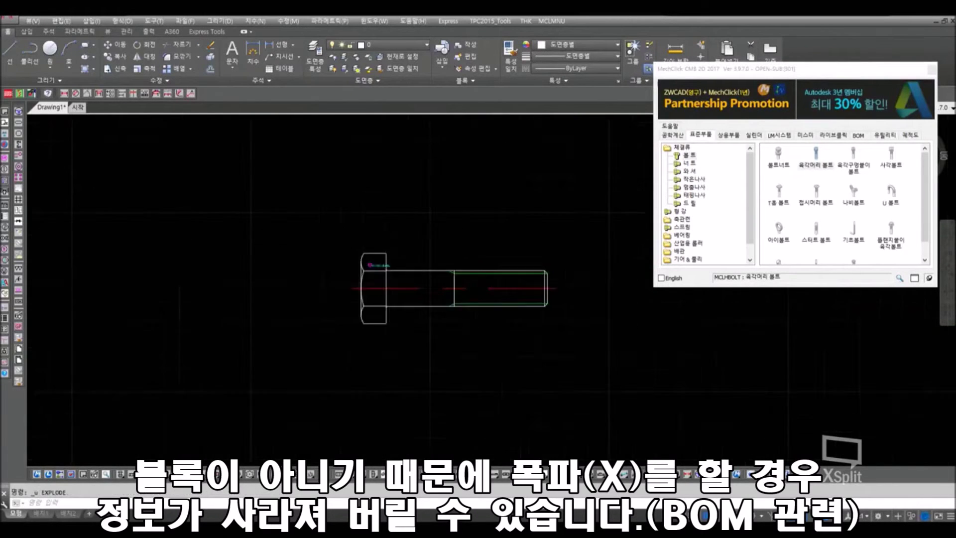
scroll(367, 263, "up", 6)
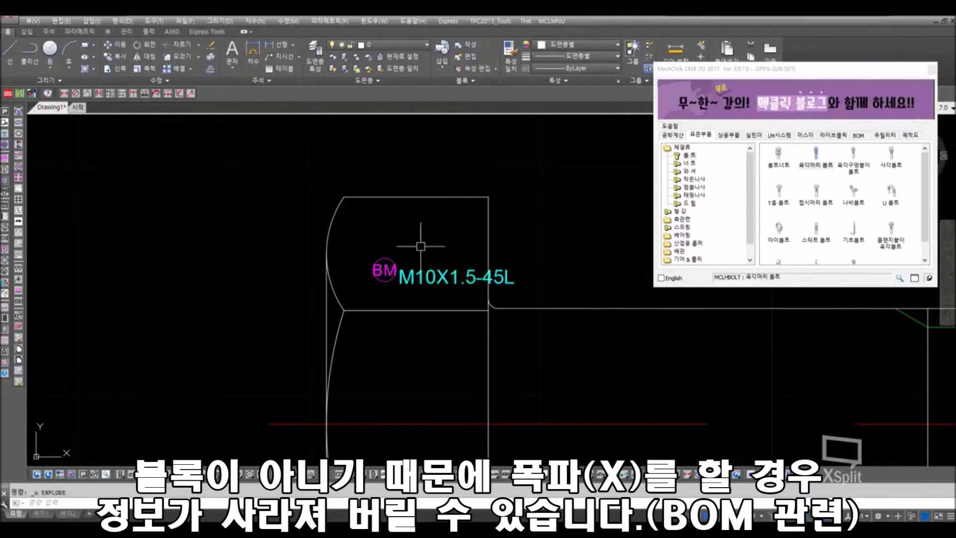
scroll(417, 268, "down", 4)
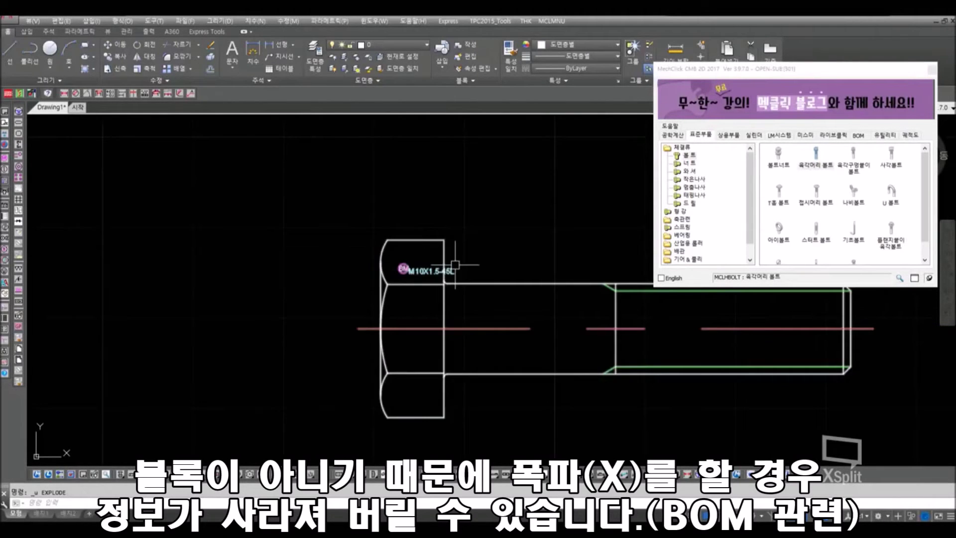
mouse_move(455, 265)
middle_mouse_down()
mouse_move(367, 277)
mouse_move(375, 277)
middle_mouse_up()
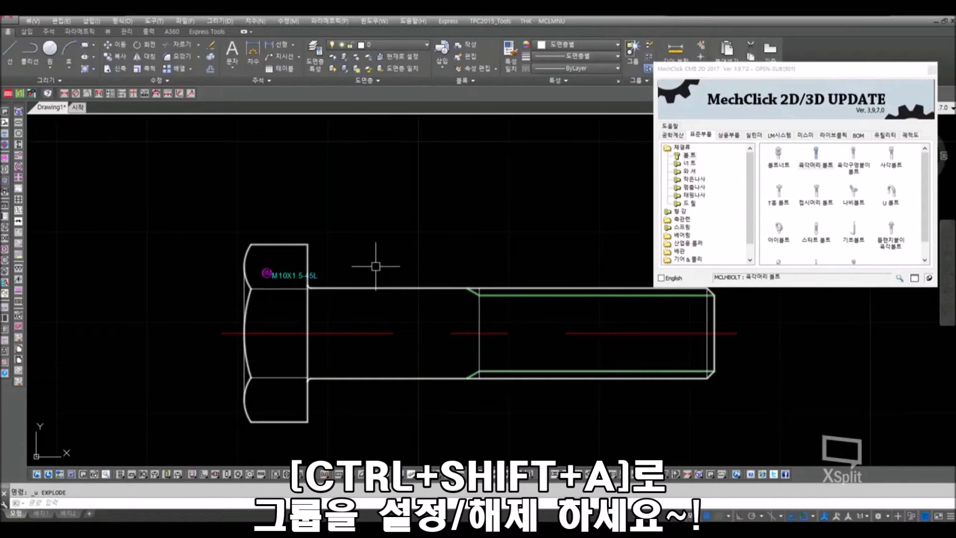
- Toggle group selection off and back on, checking both states in the command history text window
scroll(406, 250, "down", 2)
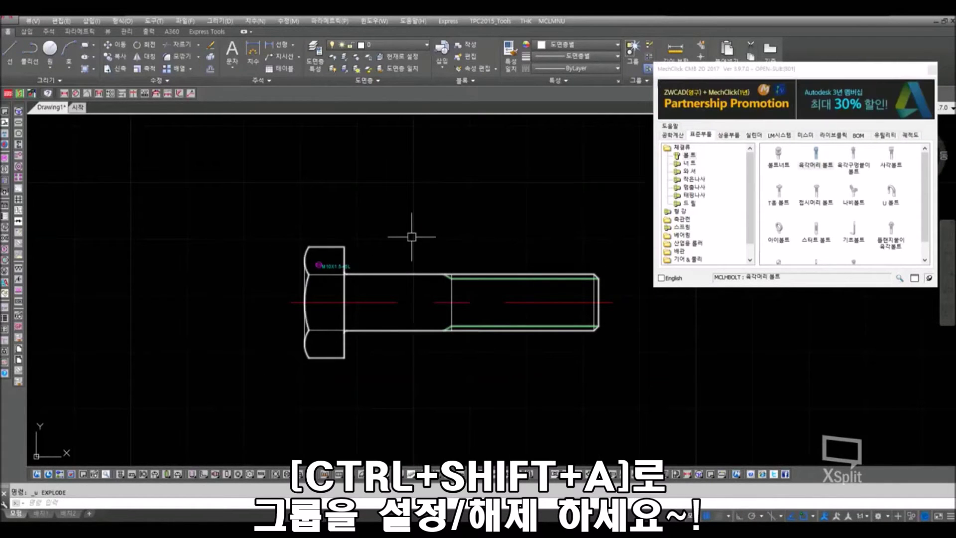
key("ctrl+shift+a")
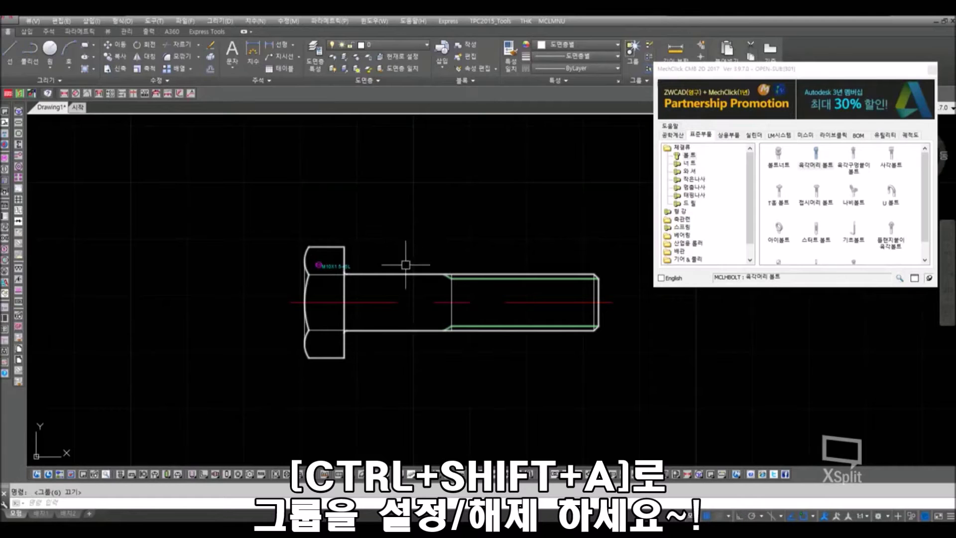
key("F2")
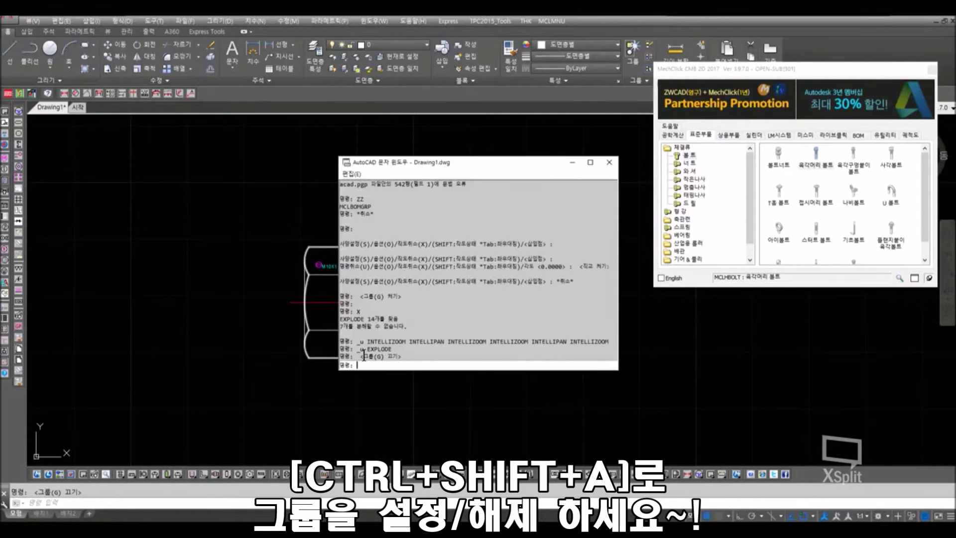
left_click_drag(362, 355, 398, 354)
left_click(402, 354)
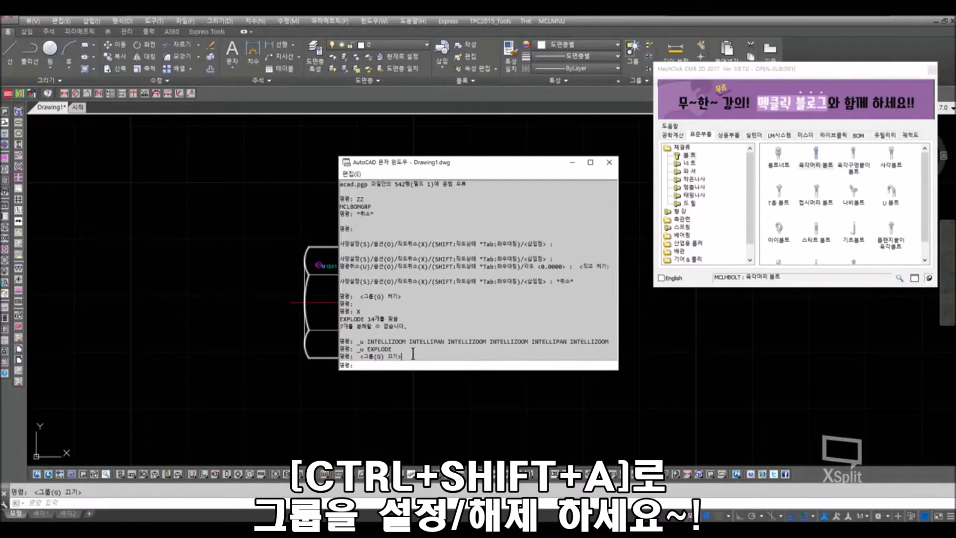
key("ctrl+shift+a")
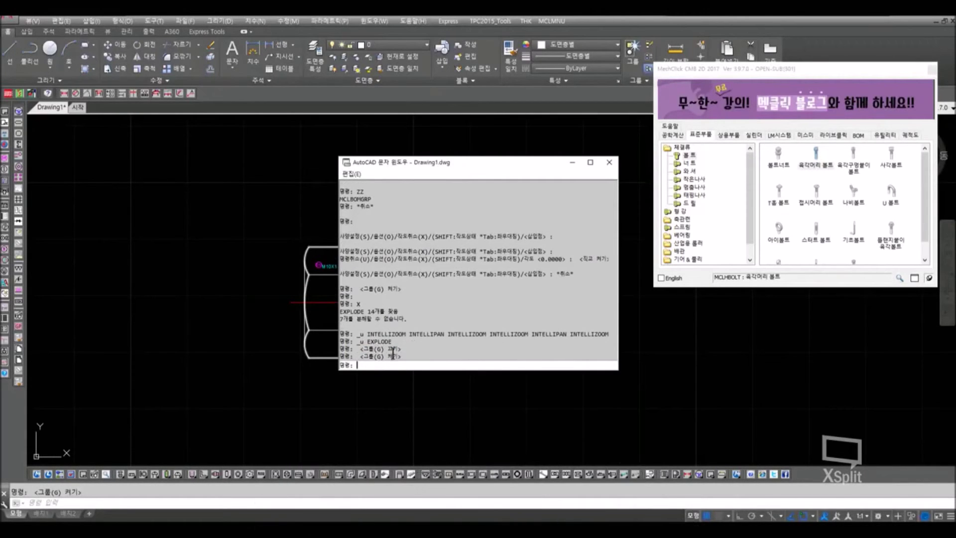
key("F2")
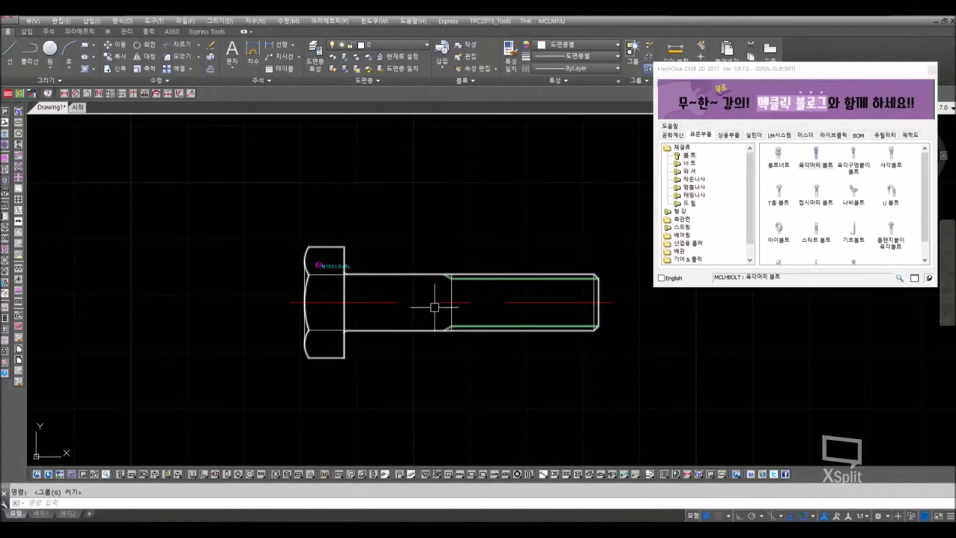
- Stretch the threaded end of the hex head bolt horizontally away from the head with Ortho on, lengthening the shank
left_click(442, 275)
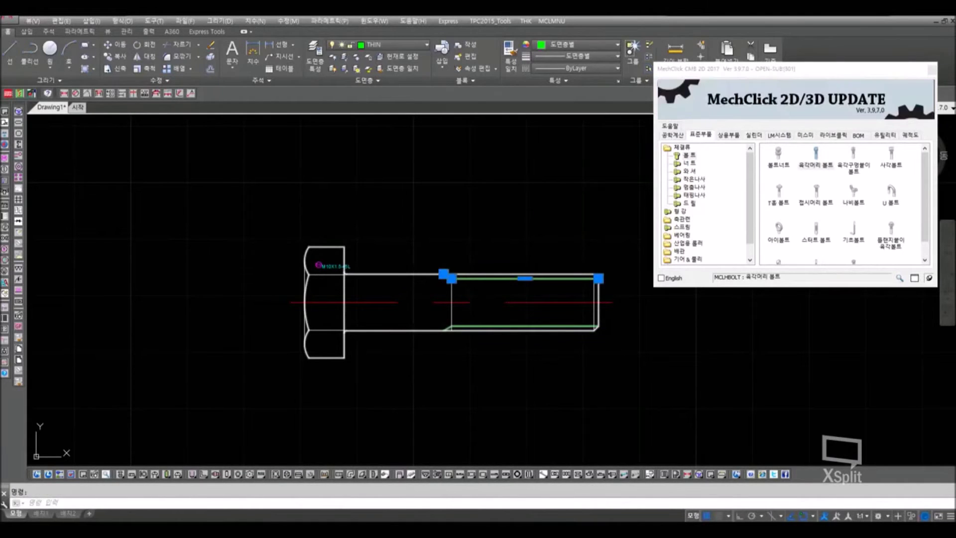
key("Escape")
scroll(514, 224, "down", 2)
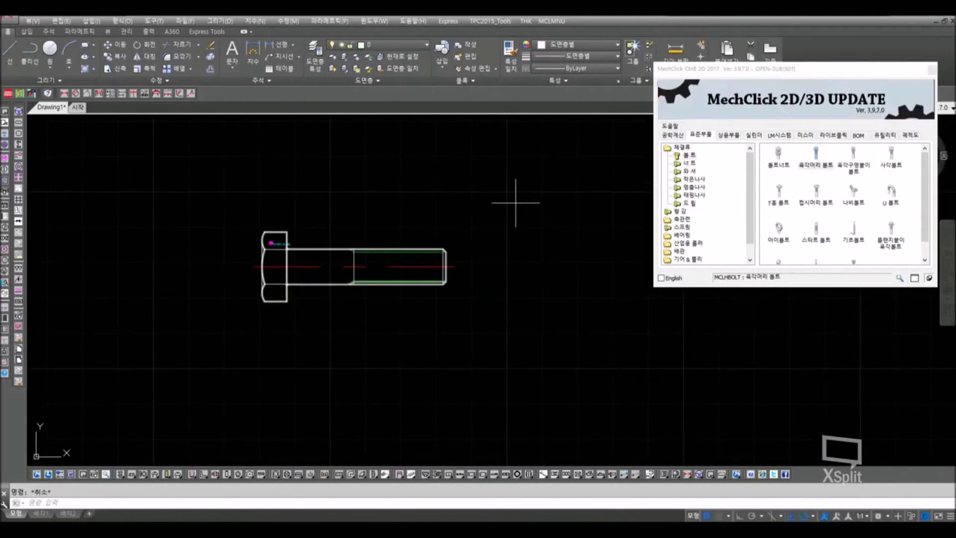
left_click(516, 202)
left_click(380, 336)
type("s")
key("Return")
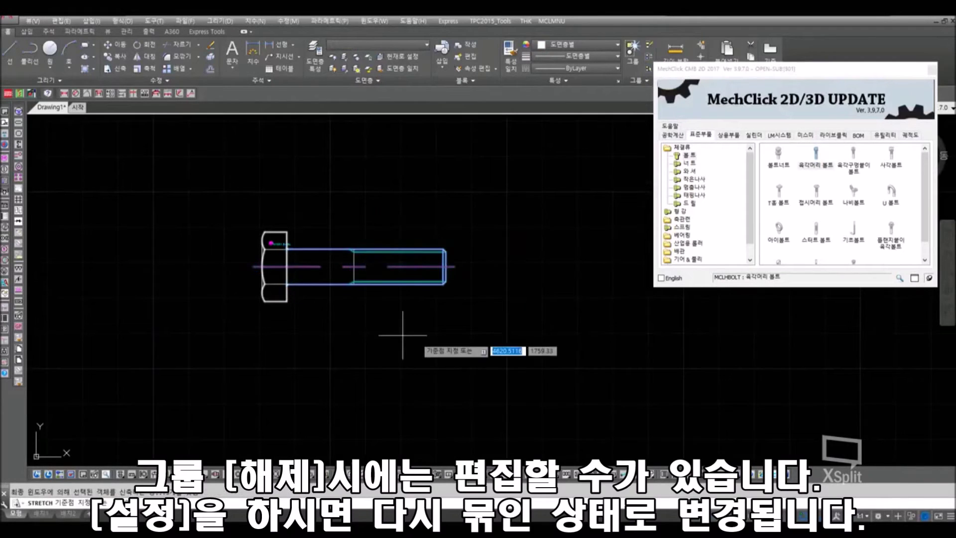
left_click(417, 337)
key("F8")
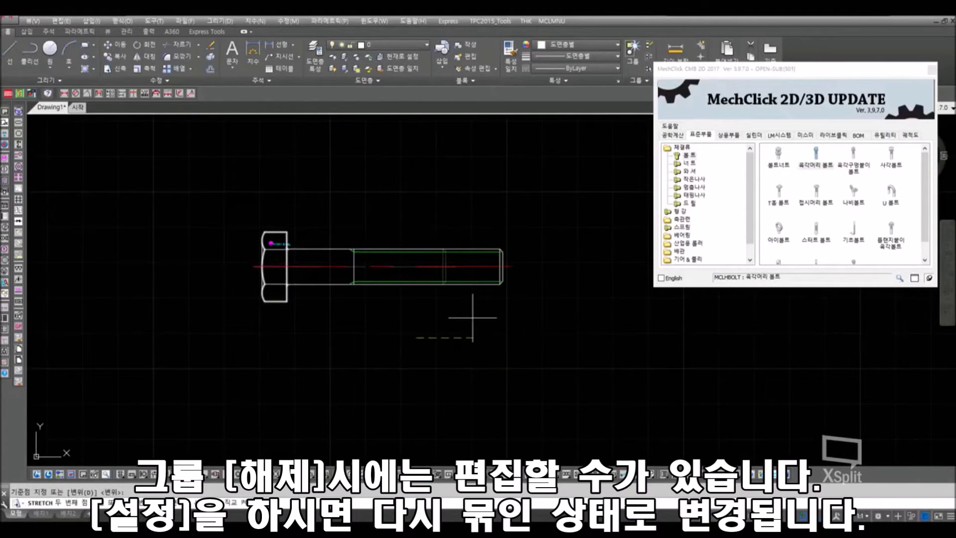
left_click(481, 330)
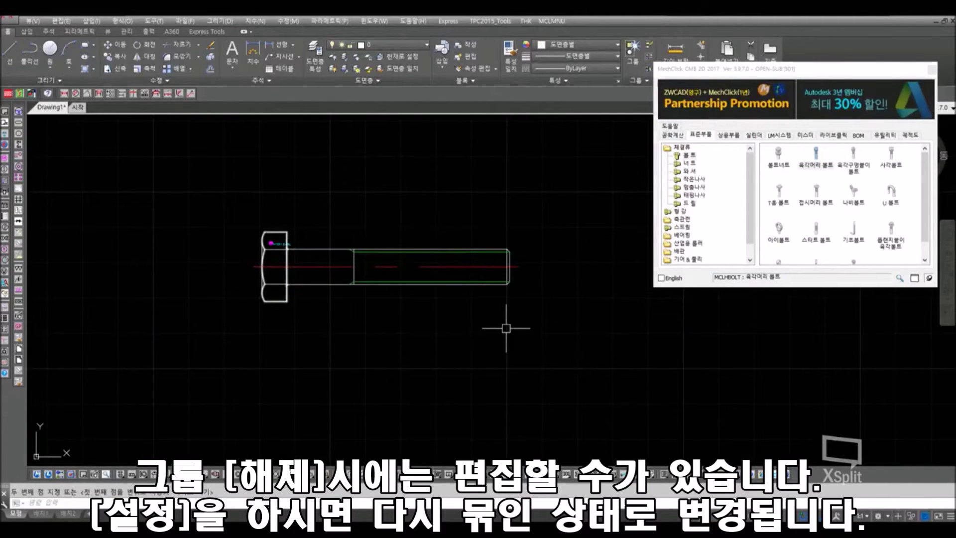
left_click(489, 284)
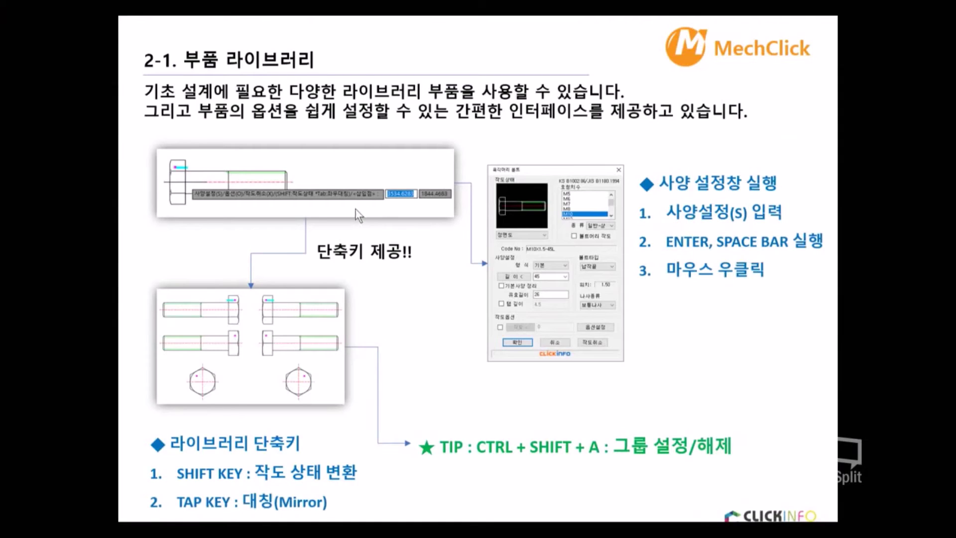
key("Right")
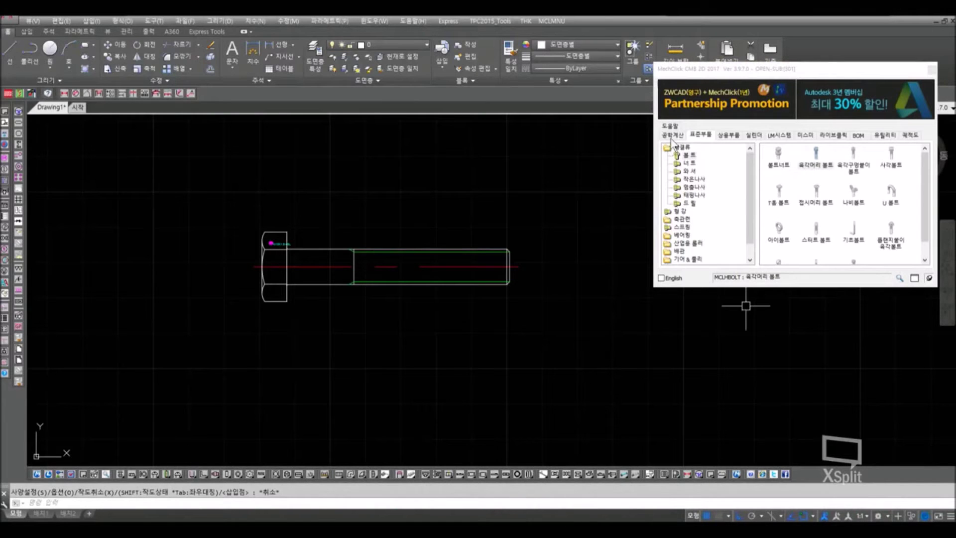
- Review the continuous drawing settings in MechClick's drawing options and close them without changes
left_click(670, 126)
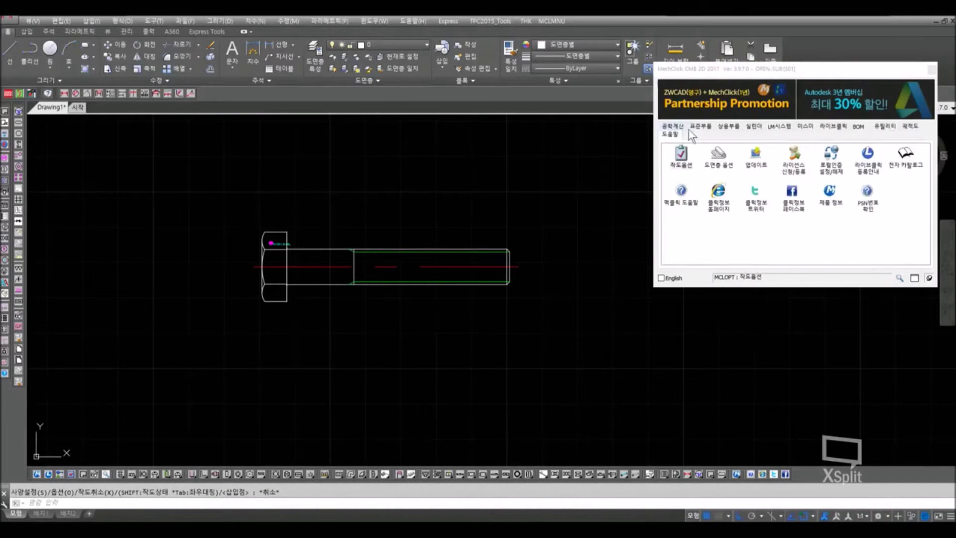
left_click(684, 165)
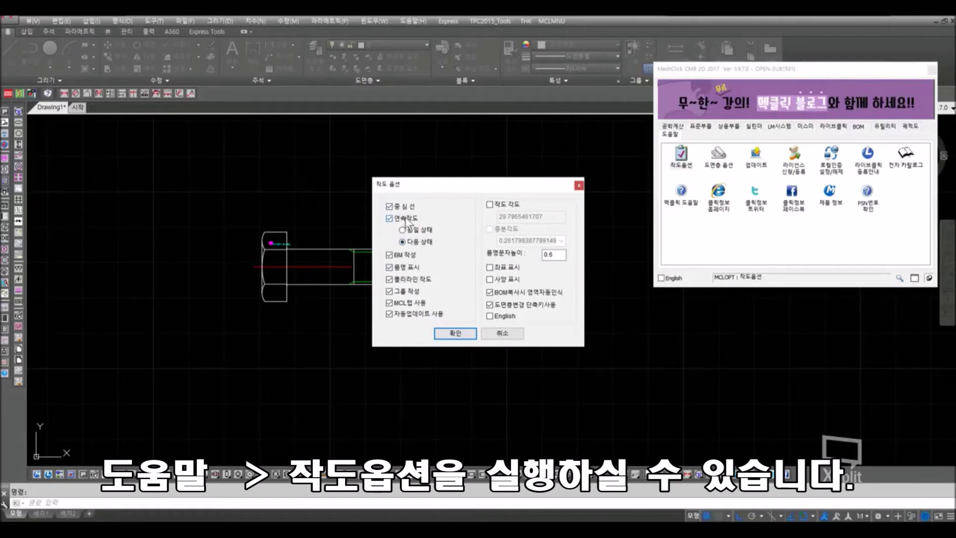
left_click(506, 335)
- Insert the hex head bolt in continuous drawing mode below the stretched bolt, placing three successive views side by side with the hexagonal end view in the middle
left_click(701, 127)
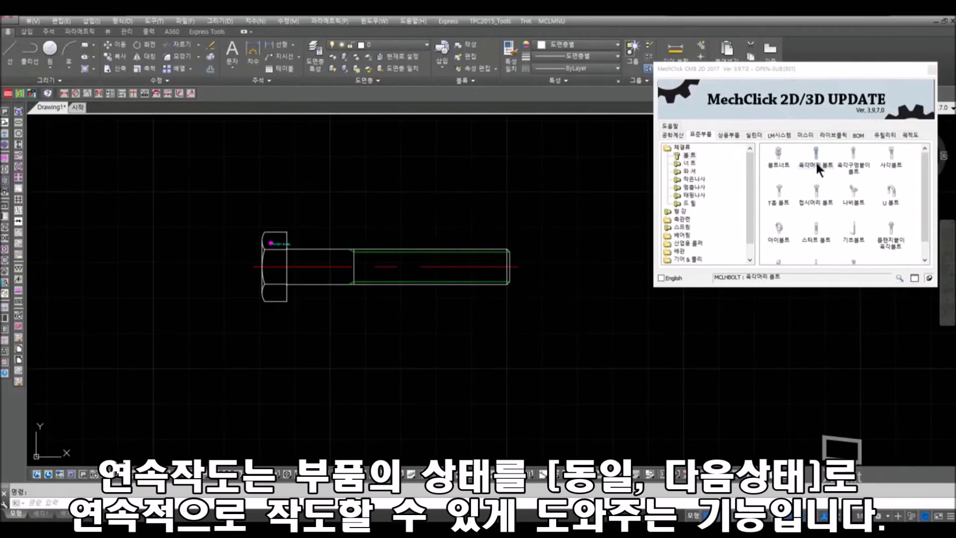
left_click(815, 160)
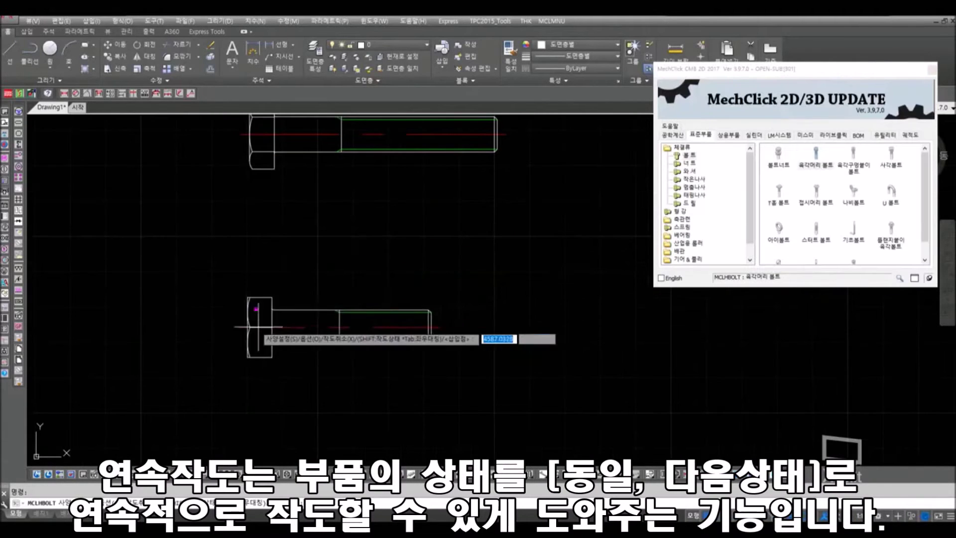
left_click(254, 326)
scroll(471, 314, "down", 3)
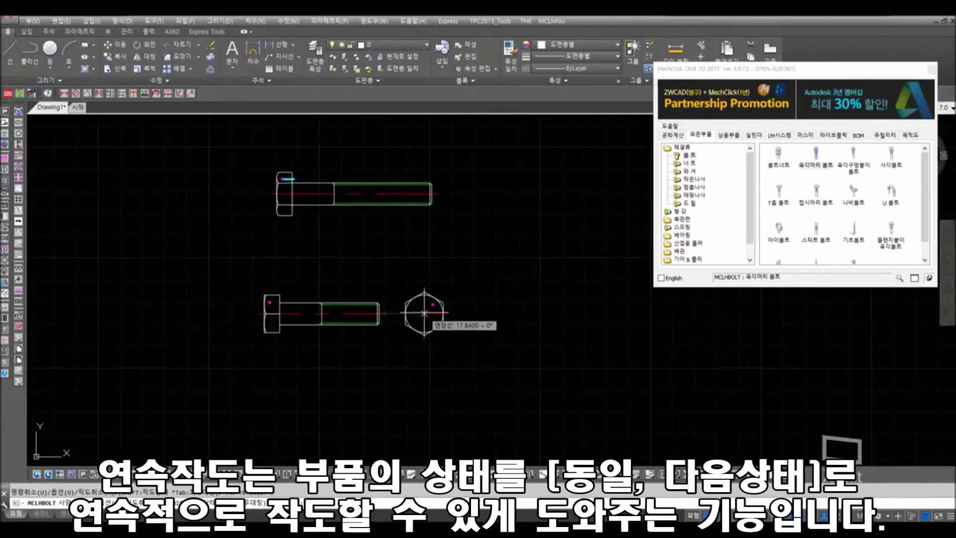
left_click(425, 313)
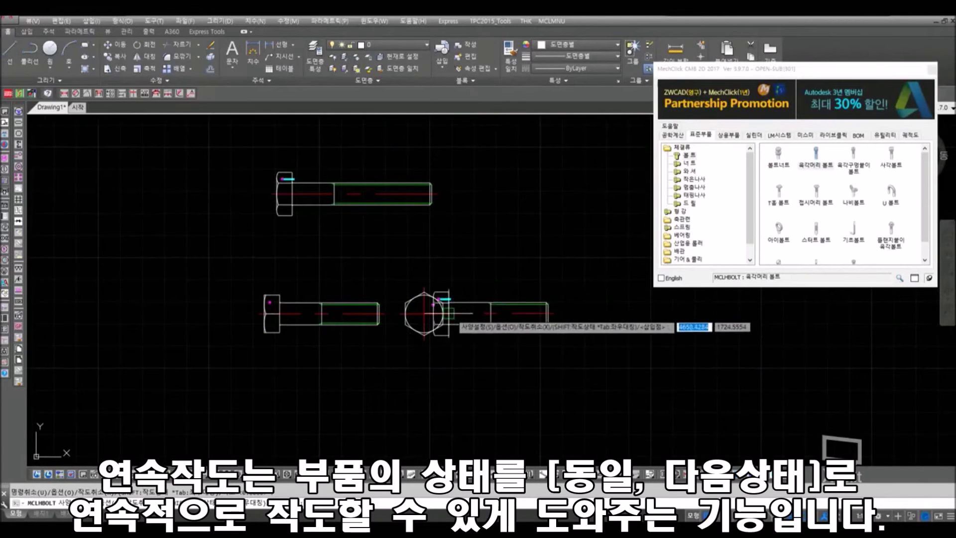
left_click(490, 299)
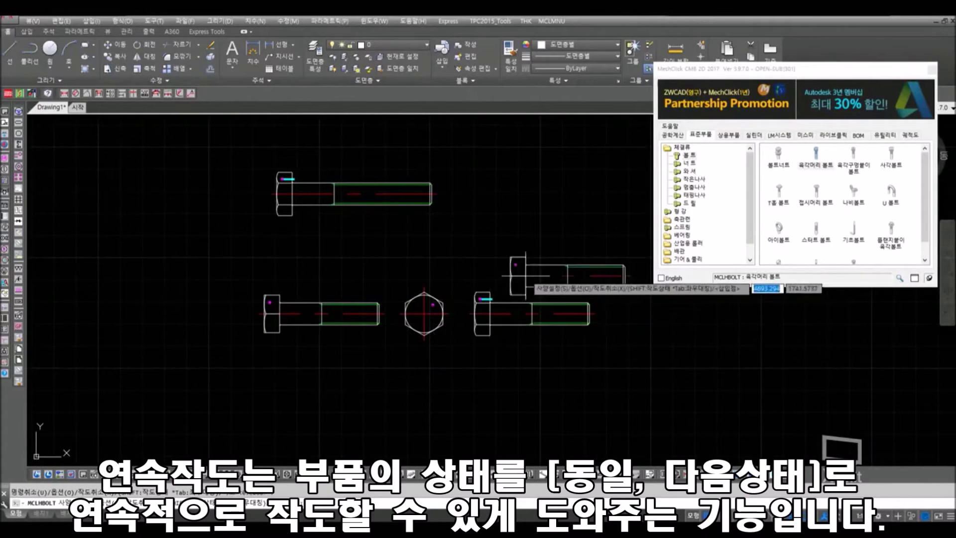
left_click(551, 256)
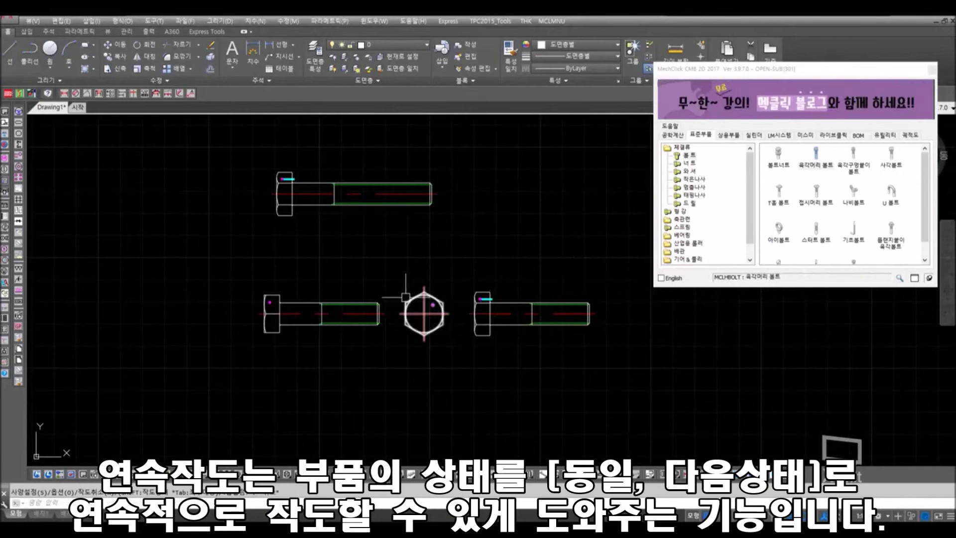
- Turn off continuous drawing in the hex head bolt's options and insert a single M10 side-view bolt, length 45, below the row
middle_click_drag(411, 295, 413, 224)
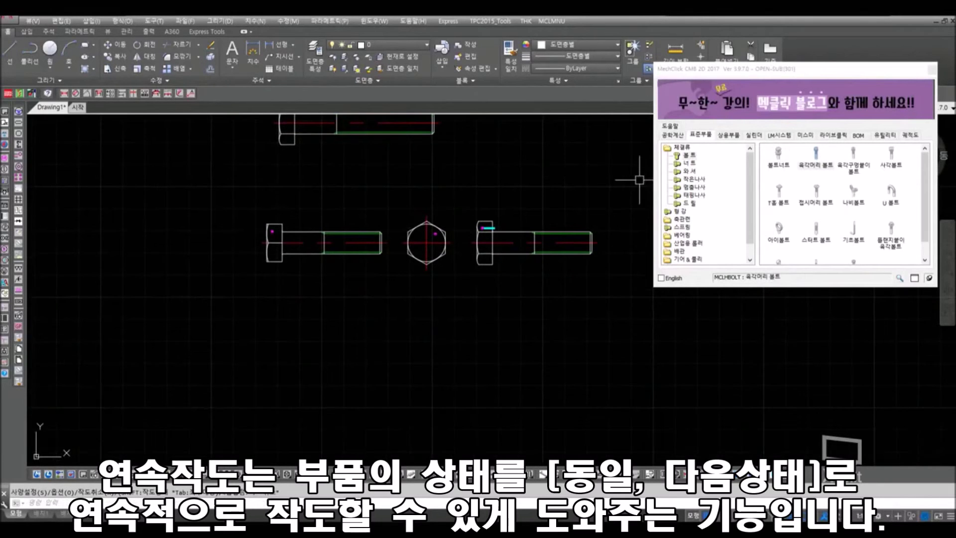
left_click(811, 165)
key("s")
key("Return")
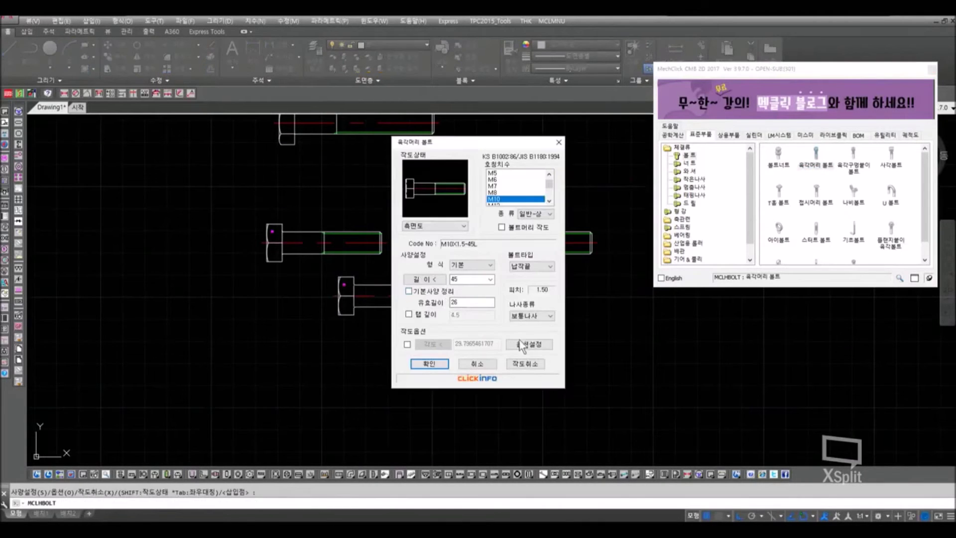
left_click(547, 346)
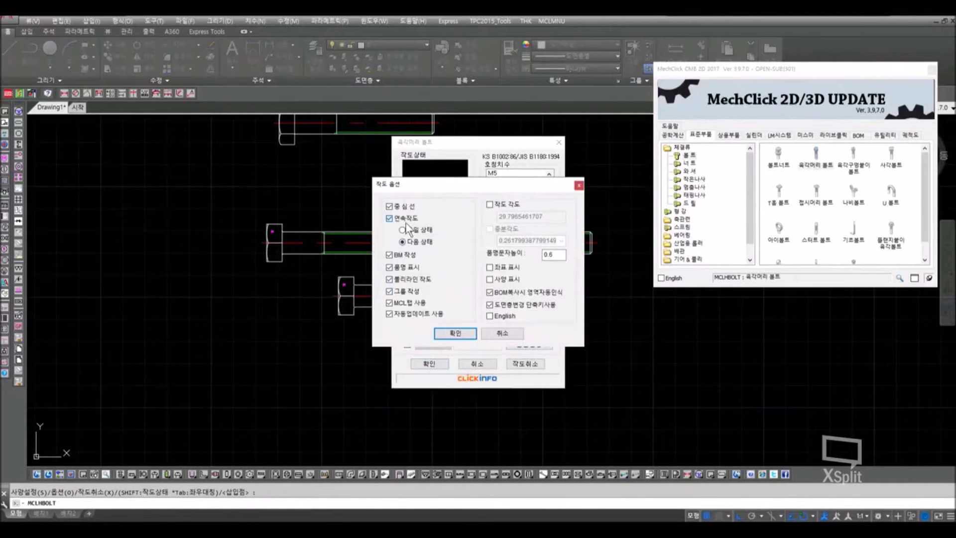
left_click(405, 222)
left_click(455, 333)
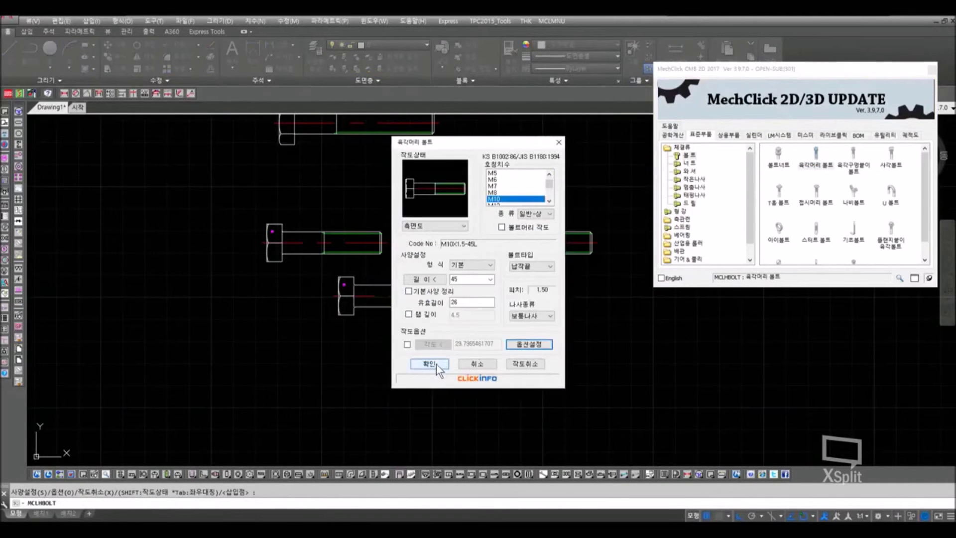
left_click(435, 363)
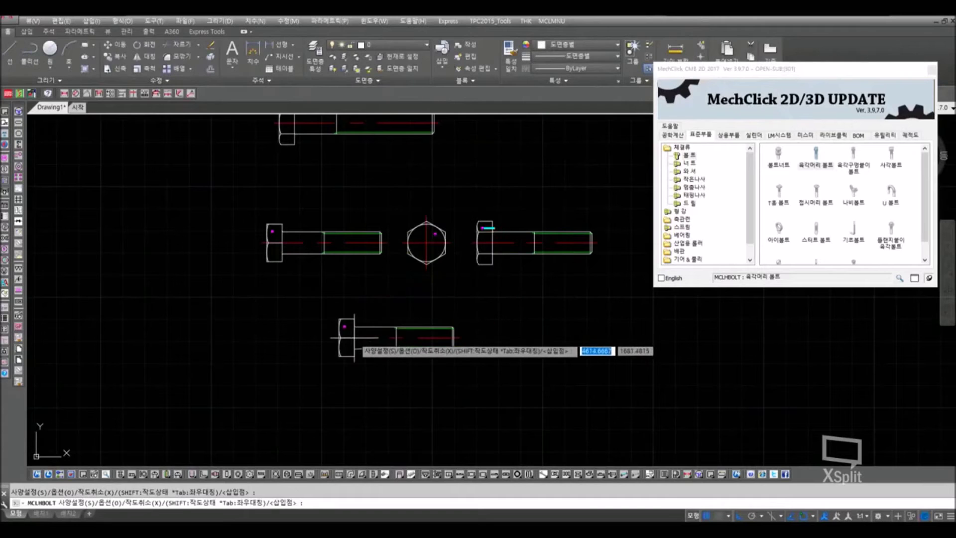
left_click(354, 338)
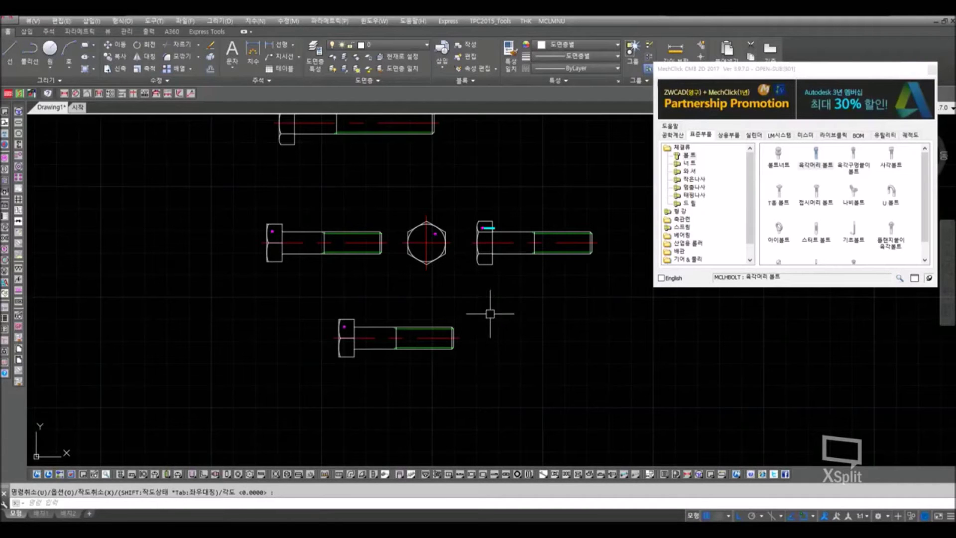
- Examine the drawing options reached through the hex head bolt's specification, including the MCL tab setting, and cancel without changes
middle_click_drag(503, 320, 427, 314)
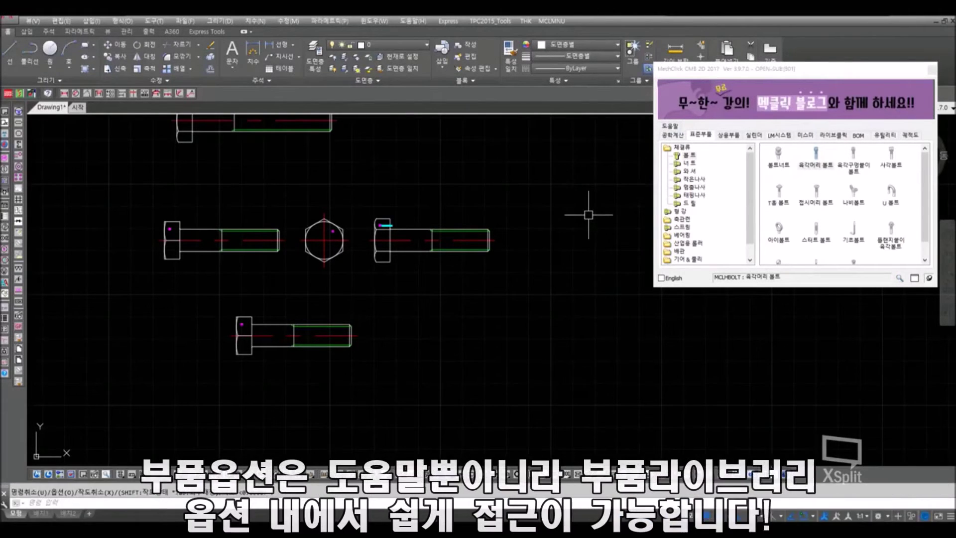
left_click(672, 128)
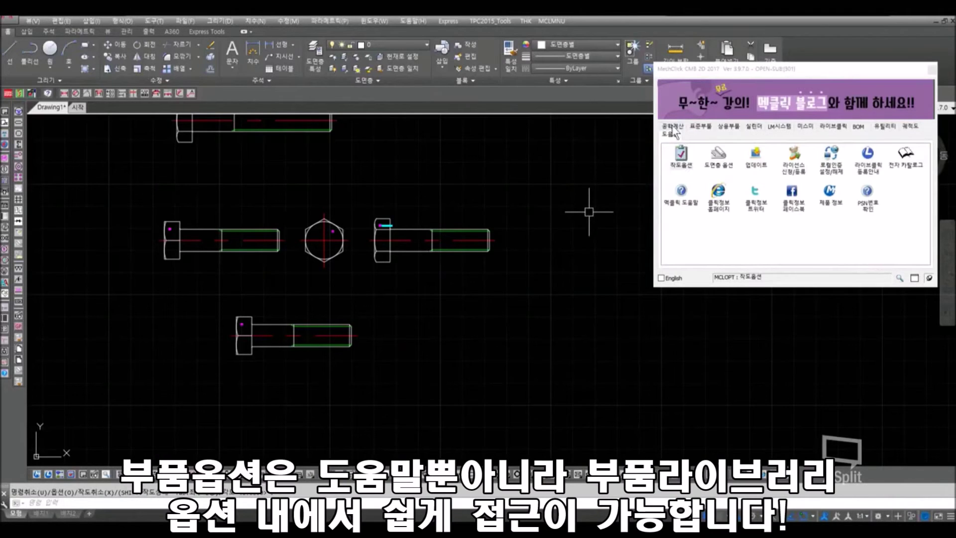
left_click(702, 127)
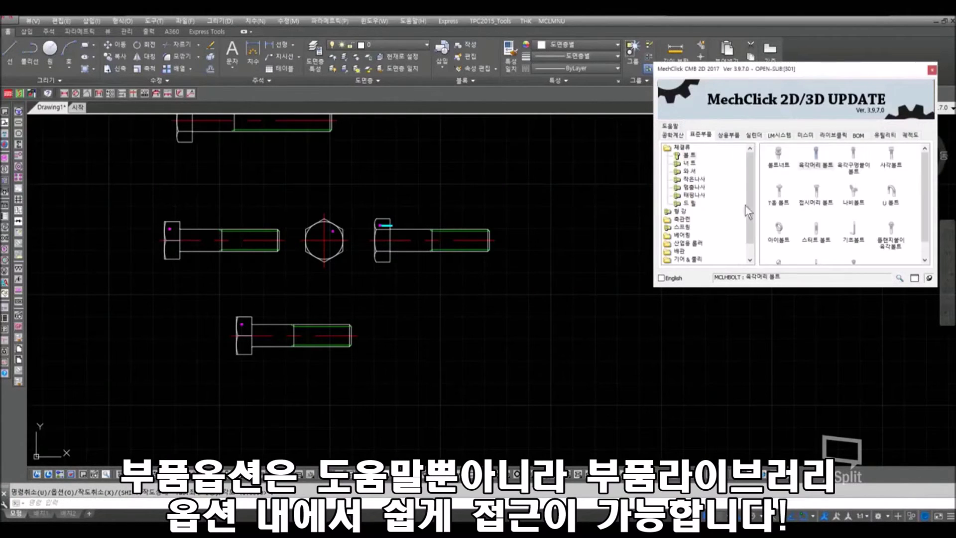
left_click(812, 167)
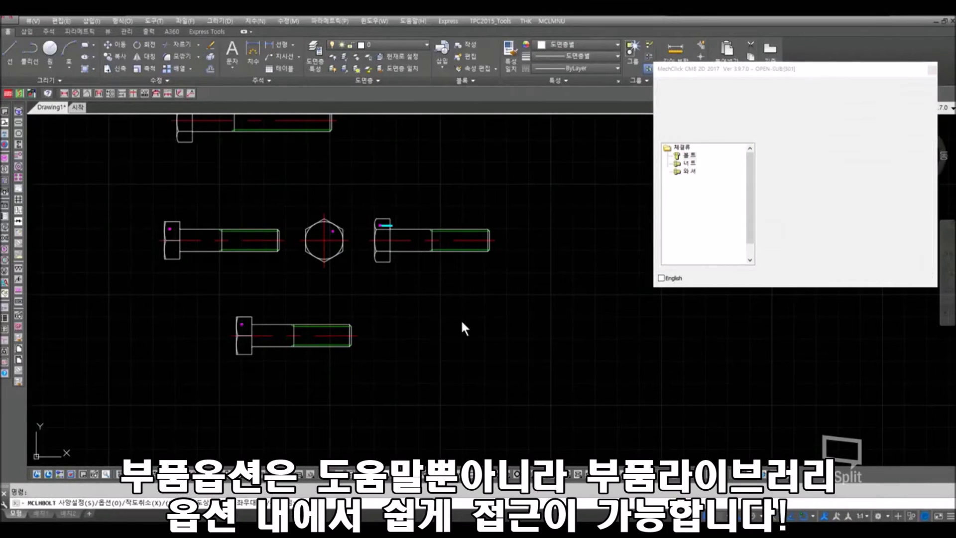
type("s")
key("Return")
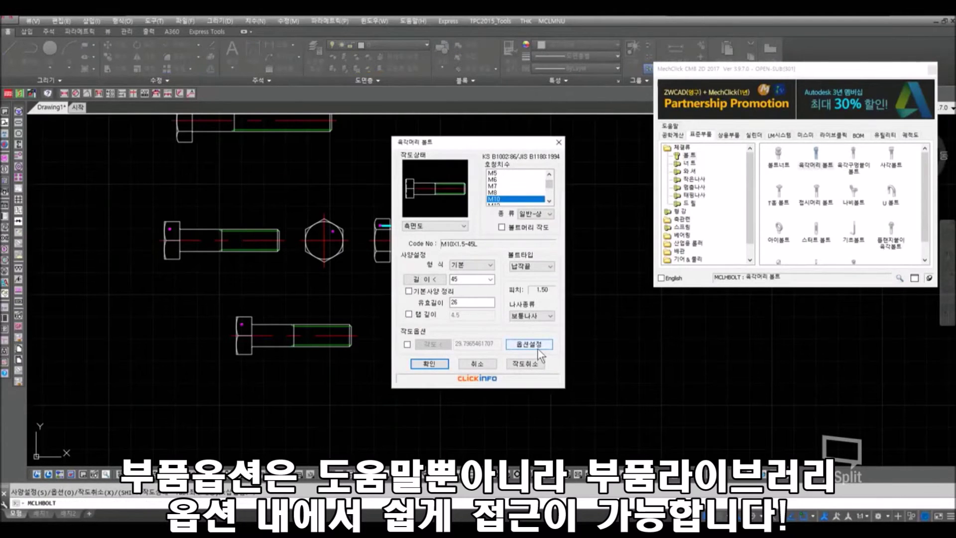
left_click(540, 346)
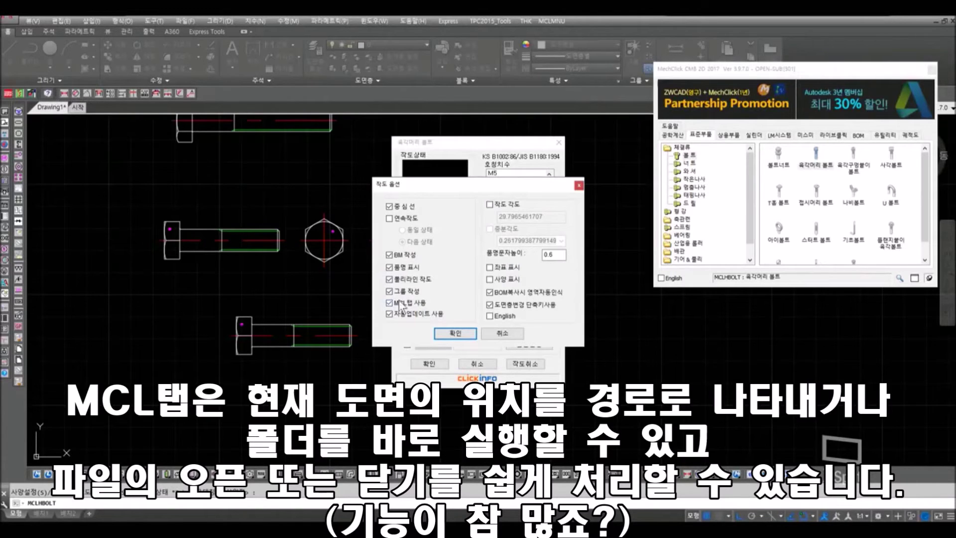
left_click(501, 334)
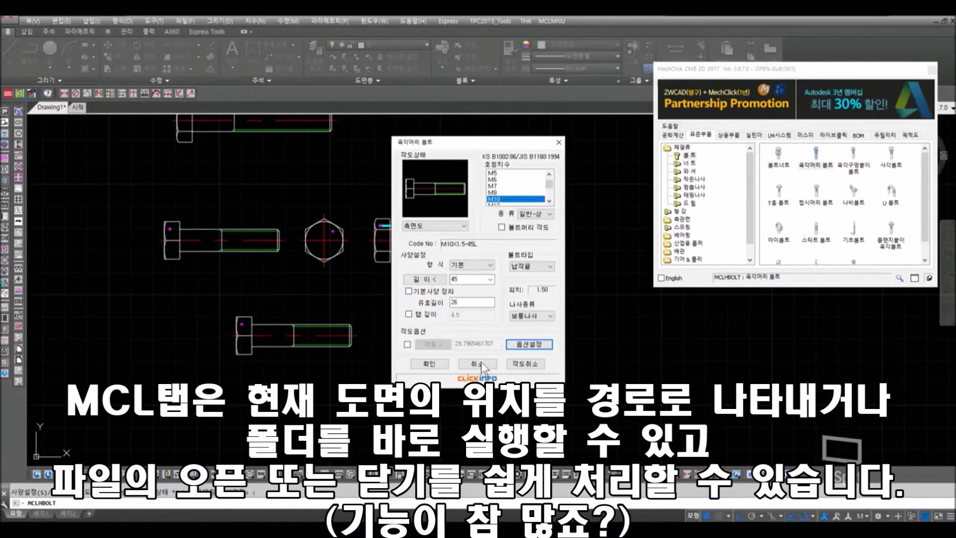
left_click(479, 363)
- Examine the file commands that the MCL tab function offers for Drawing1
right_click(50, 114)
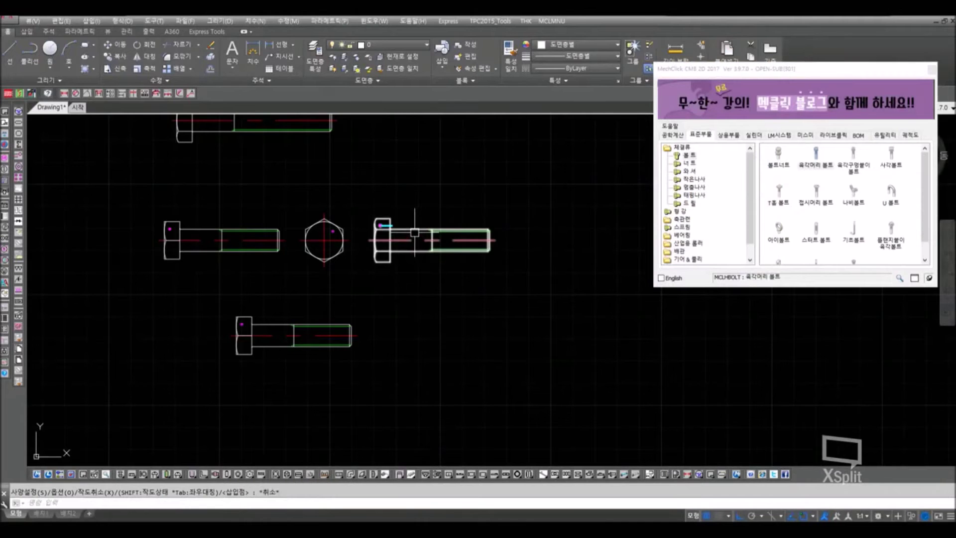
- Examine the layers assigned to the right-hand hex head bolt's thread line and centerline by selecting them individually with grouping off
scroll(414, 232, "up", 5)
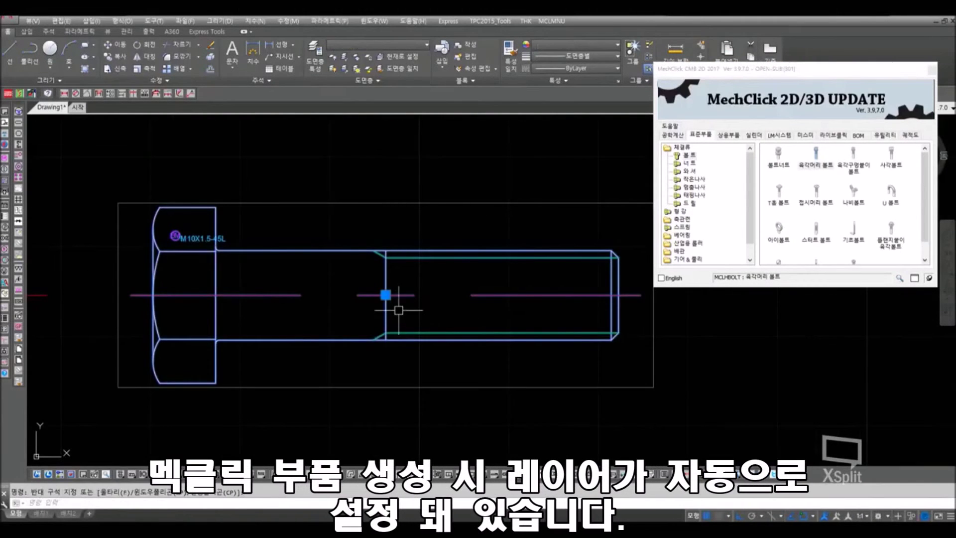
key("Escape")
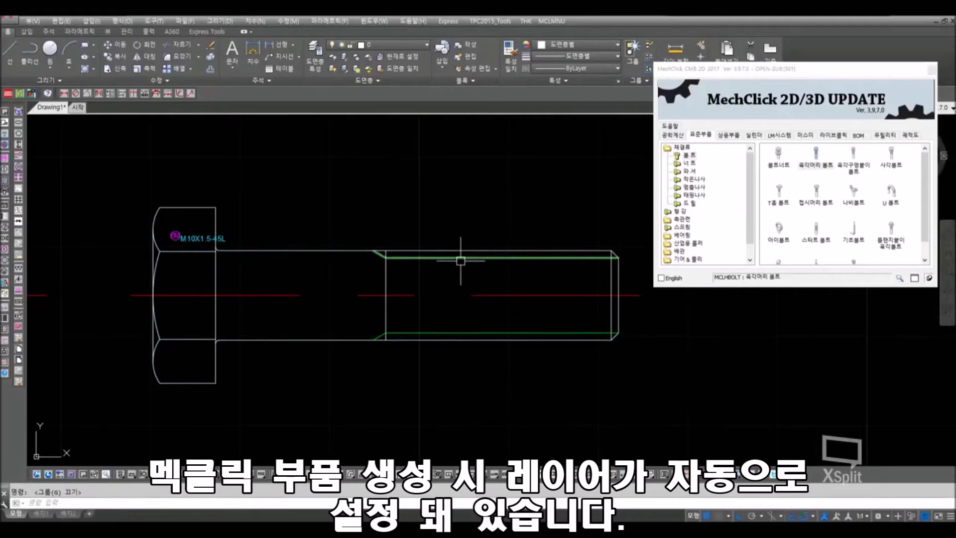
left_click(459, 256)
key("Escape")
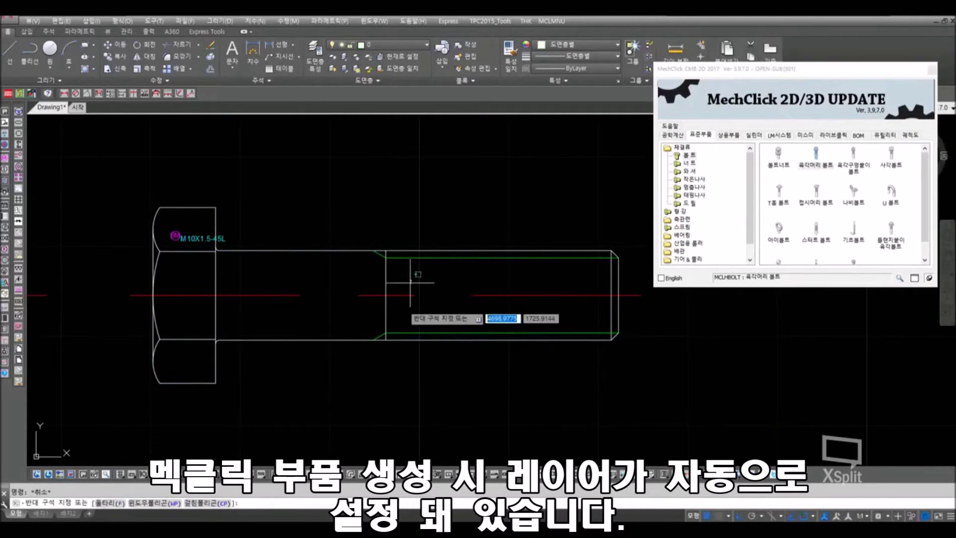
left_click(405, 295)
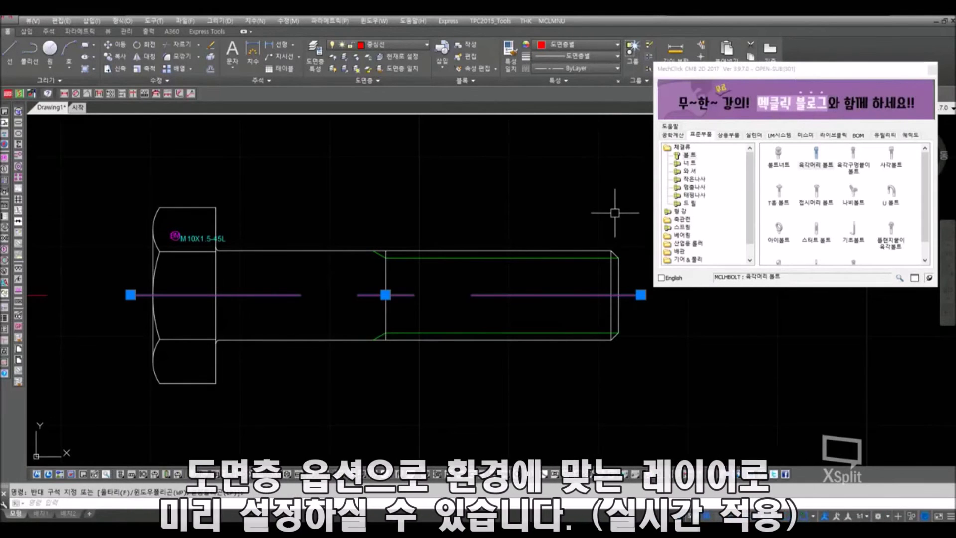
key("Escape")
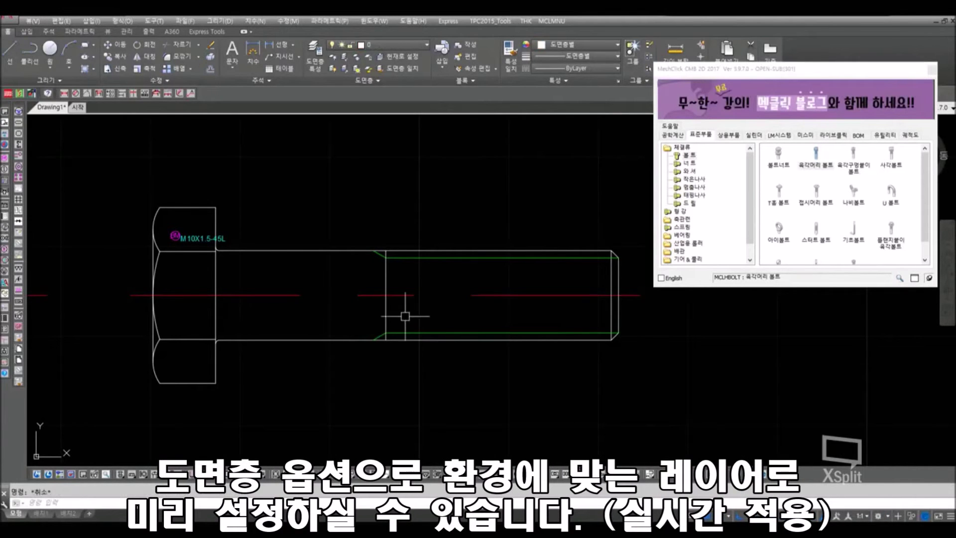
scroll(476, 282, "down", 4)
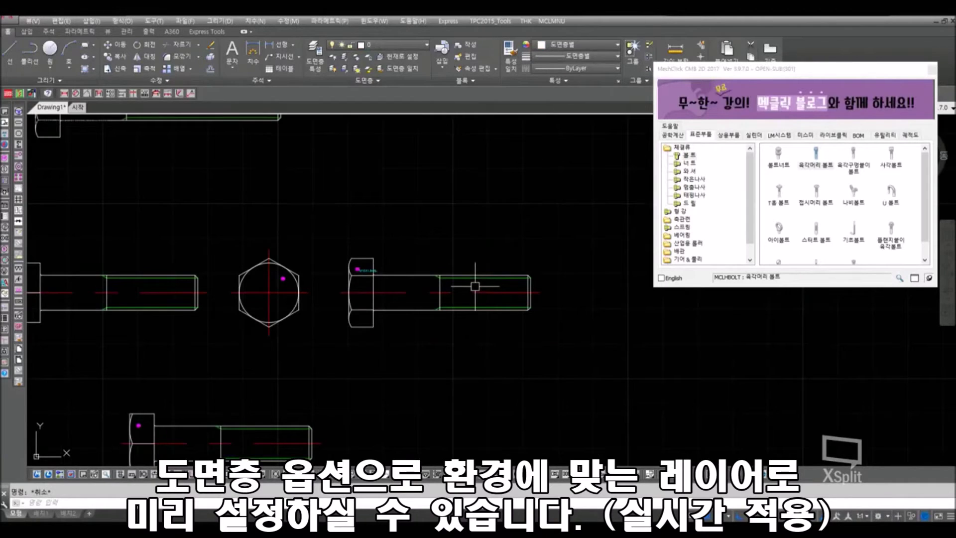
scroll(542, 267, "up", 2)
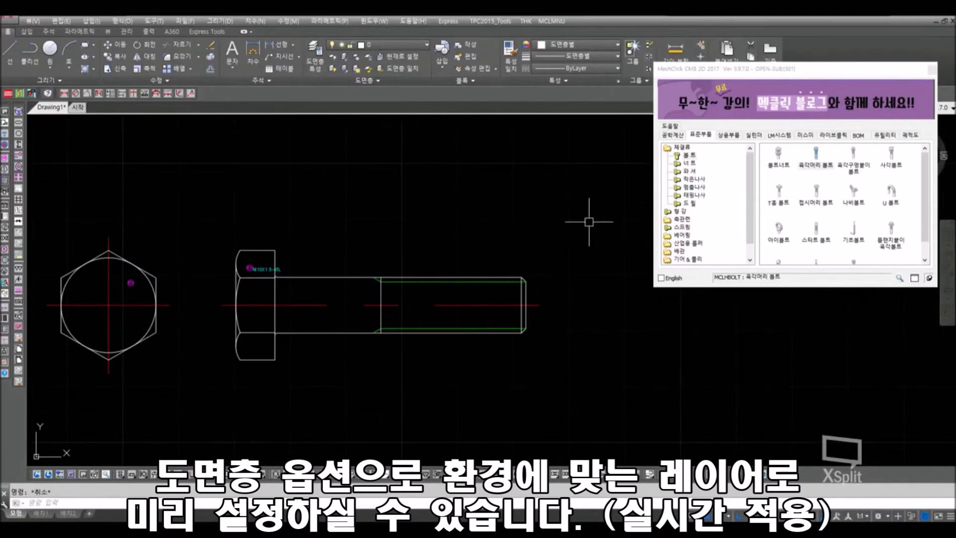
- Set the centerline (중심선) color to yellow in MechClick's layer options and apply it to the drawing
left_click(672, 127)
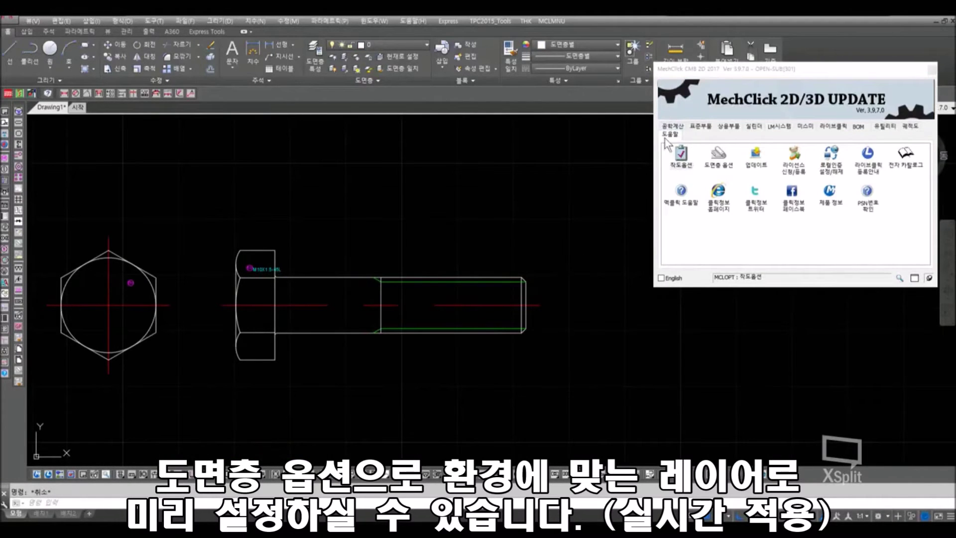
left_click(722, 163)
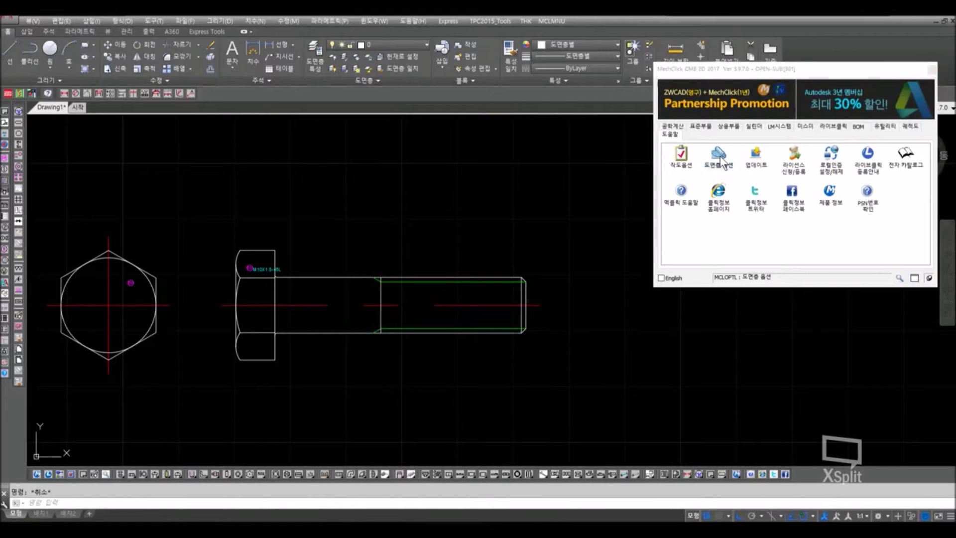
double_click(720, 156)
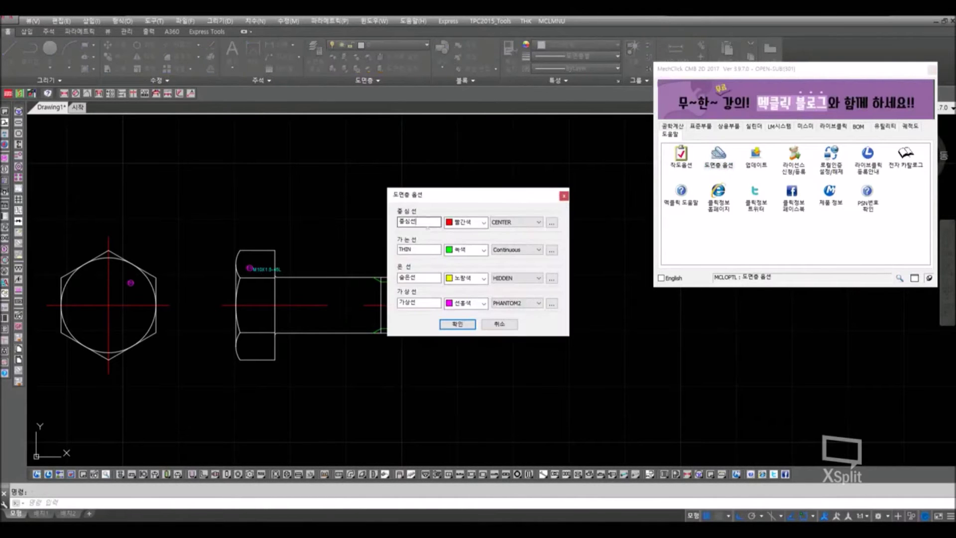
double_click(429, 225)
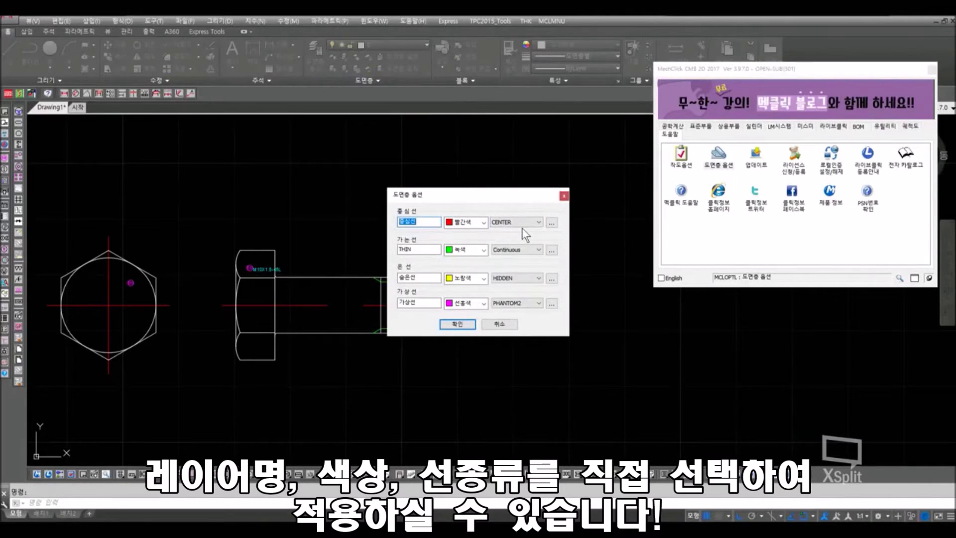
left_click(471, 222)
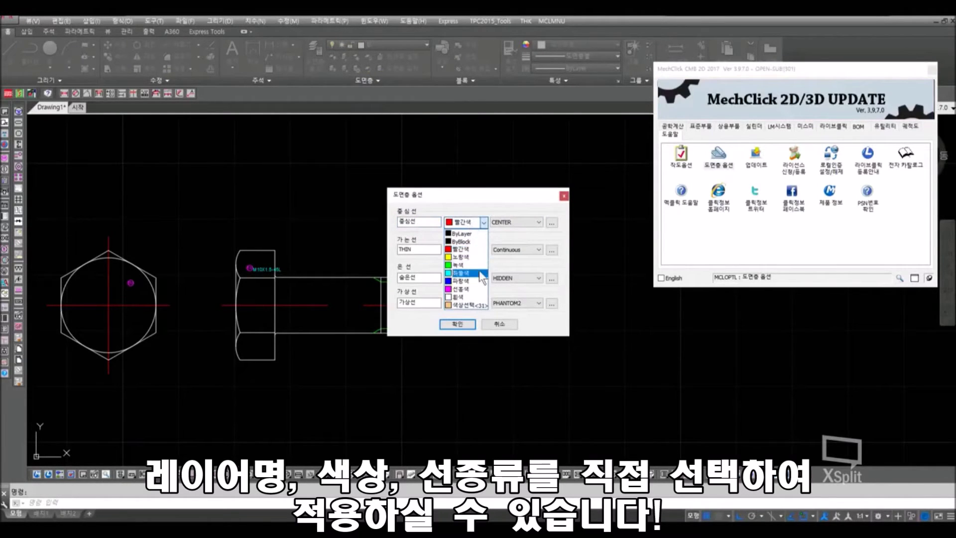
left_click(478, 257)
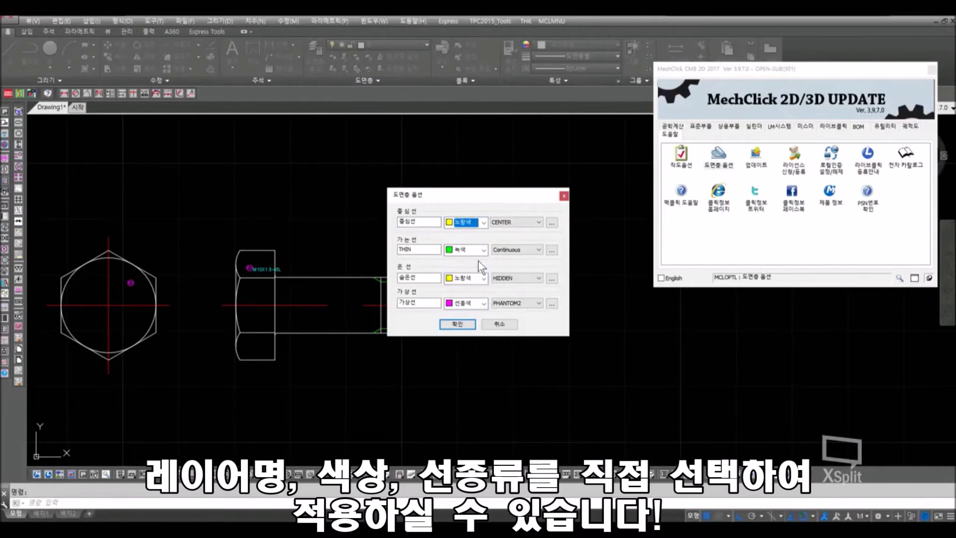
left_click(462, 329)
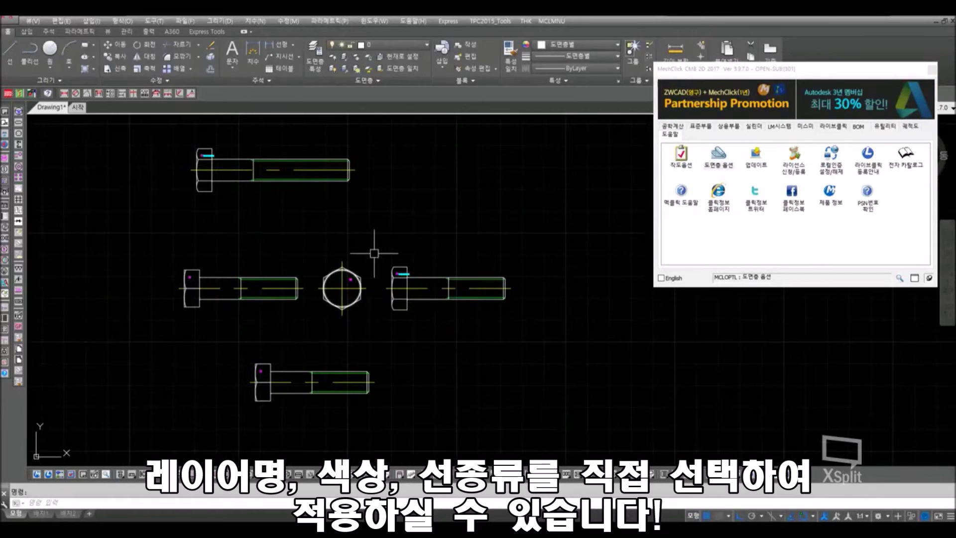
- Compare the drawing's layer list with the names, colors and linetypes in MechClick's layer options, and close both
scroll(470, 301, "up", 4)
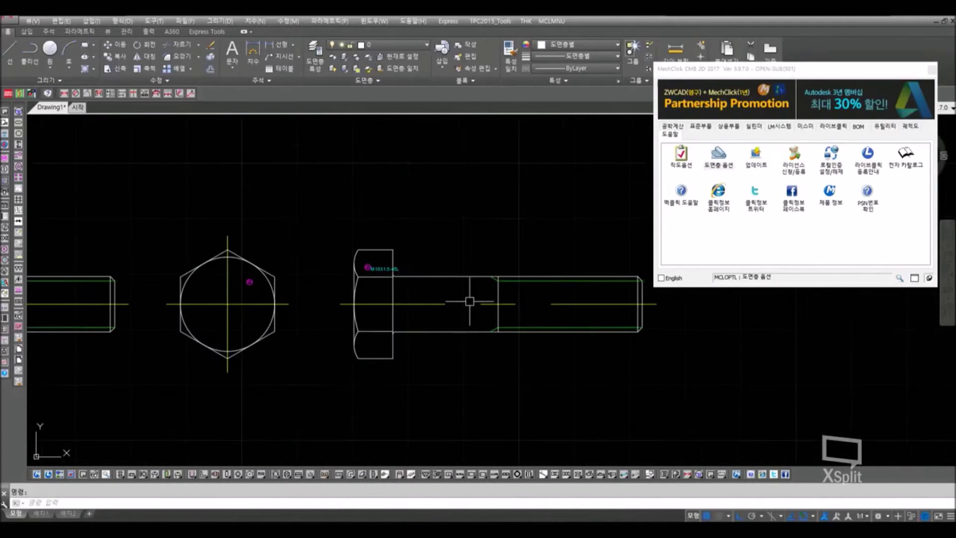
middle_click_drag(508, 294, 469, 276)
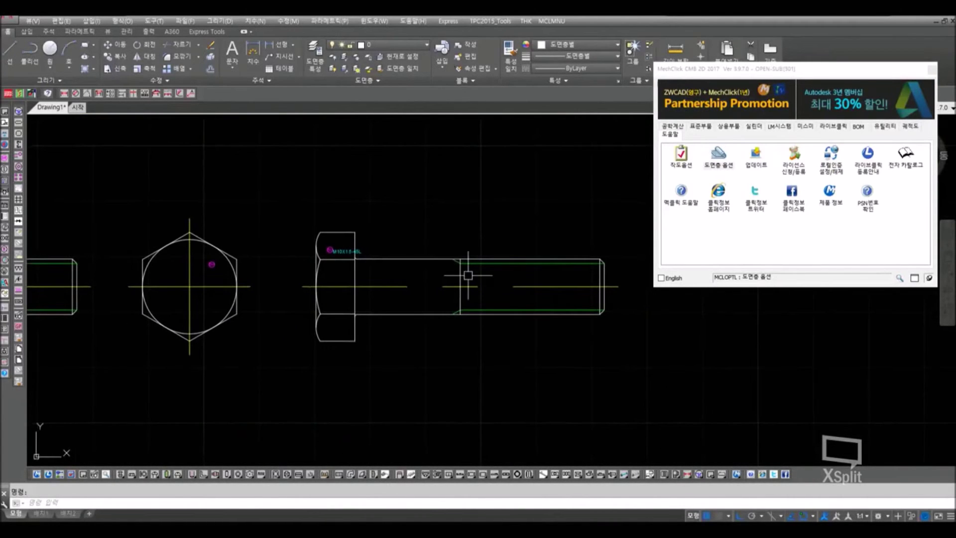
type("la")
key("Return")
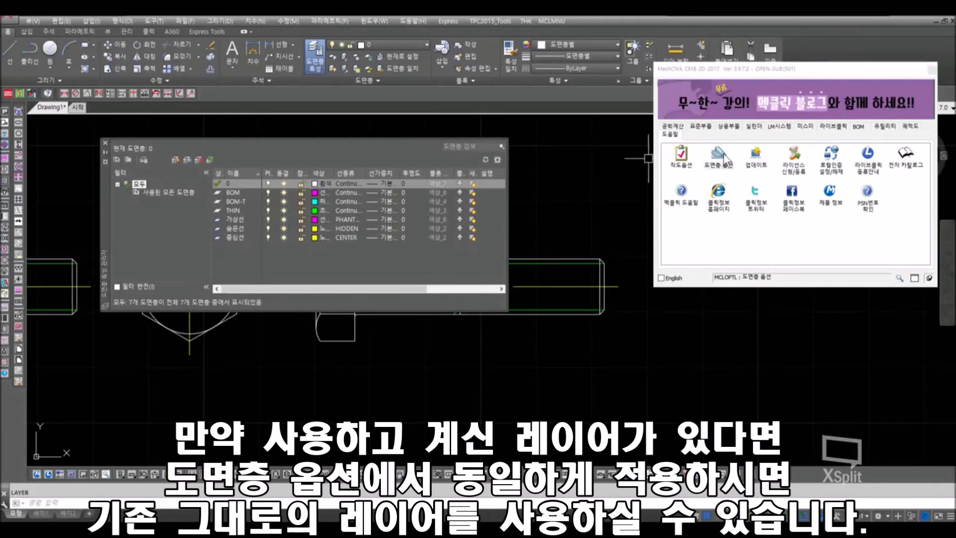
left_click(670, 157)
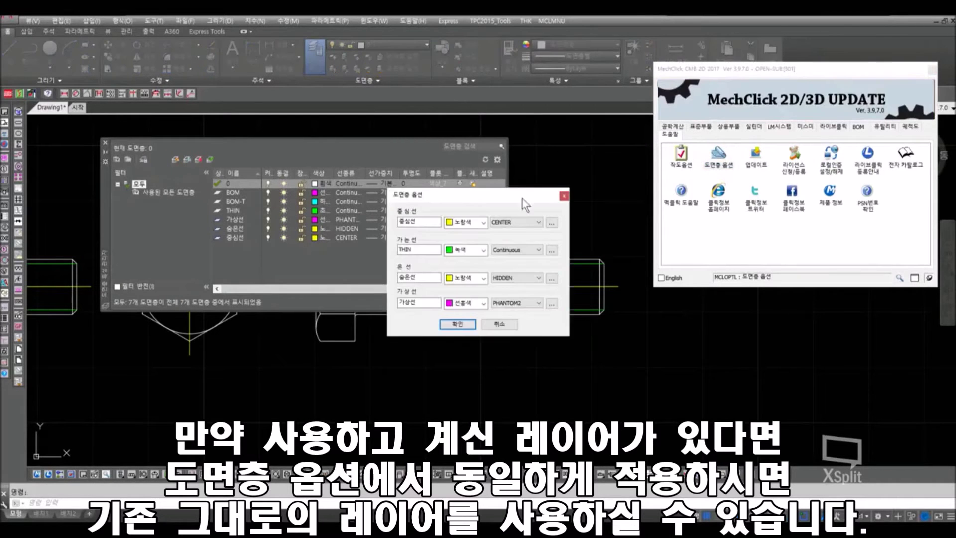
left_click_drag(521, 199, 626, 152)
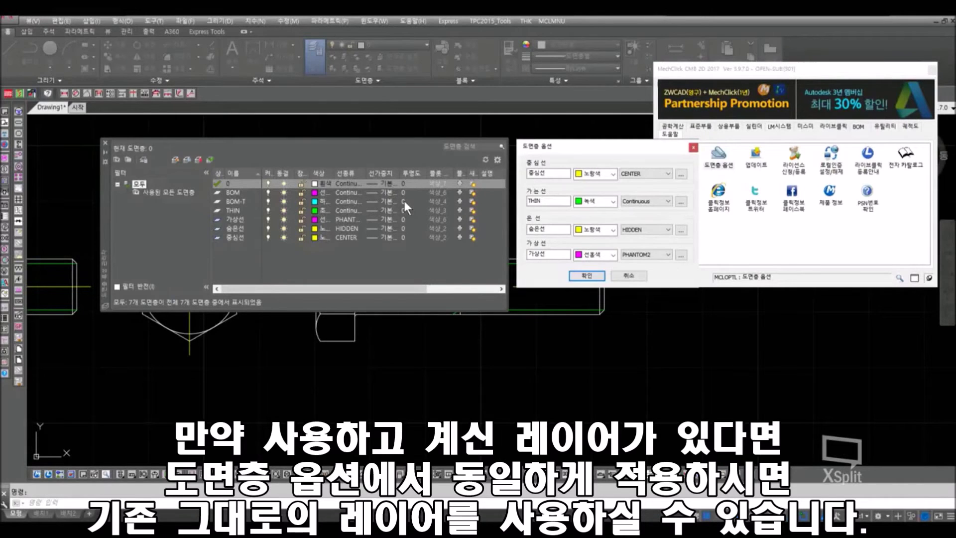
left_click(586, 275)
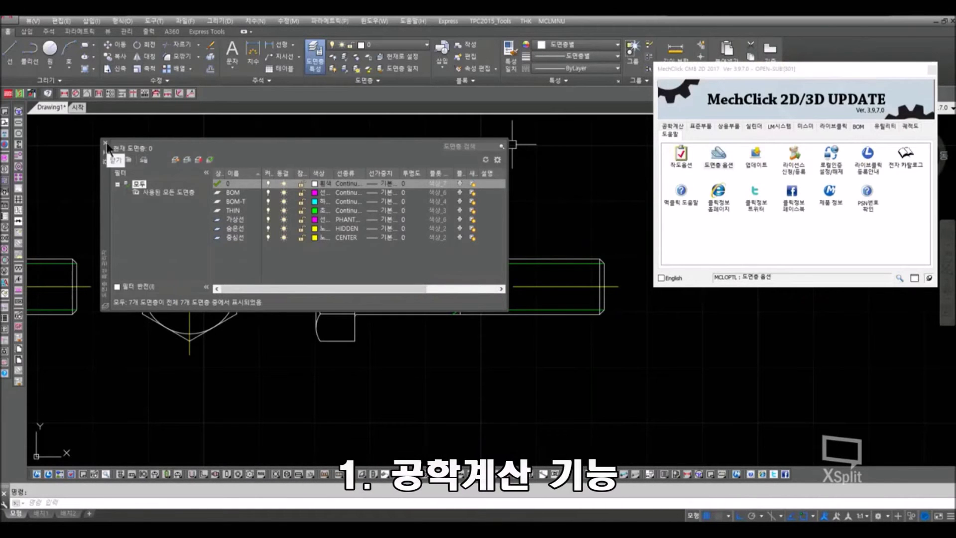
left_click(106, 143)
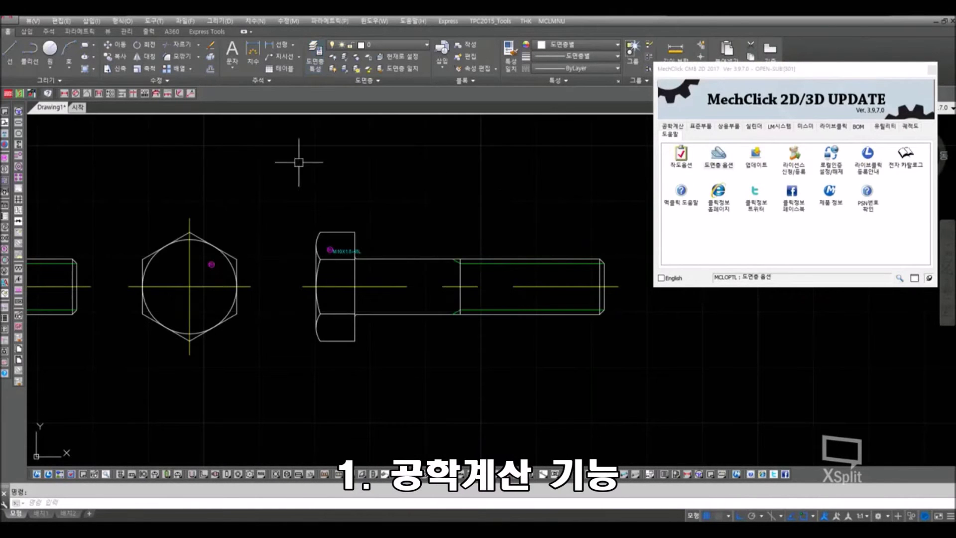
- Open the bolt diameter (볼트의지름) engineering calculation with an empty drawing area in view, and consult its allowable tensile stress table
scroll(502, 206, "down", 4)
mouse_move(371, 383)
middle_mouse_down()
mouse_move(428, 256)
mouse_move(557, 189)
middle_mouse_up()
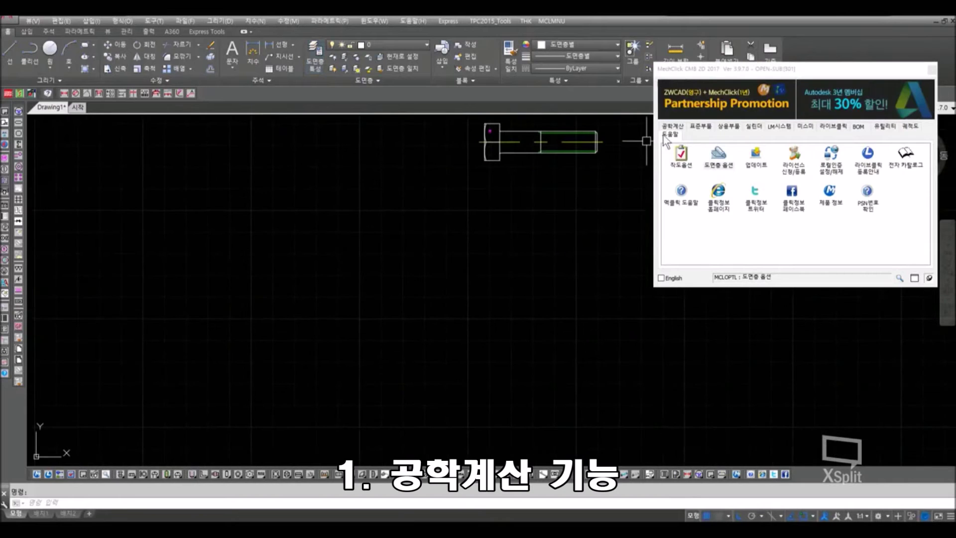
left_click(673, 128)
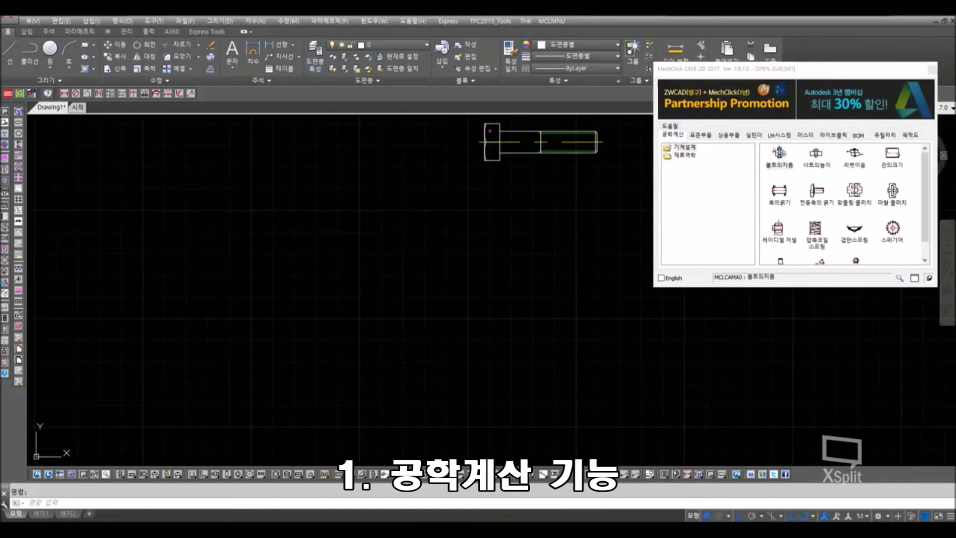
middle_click_drag(569, 241, 514, 177)
left_click(781, 161)
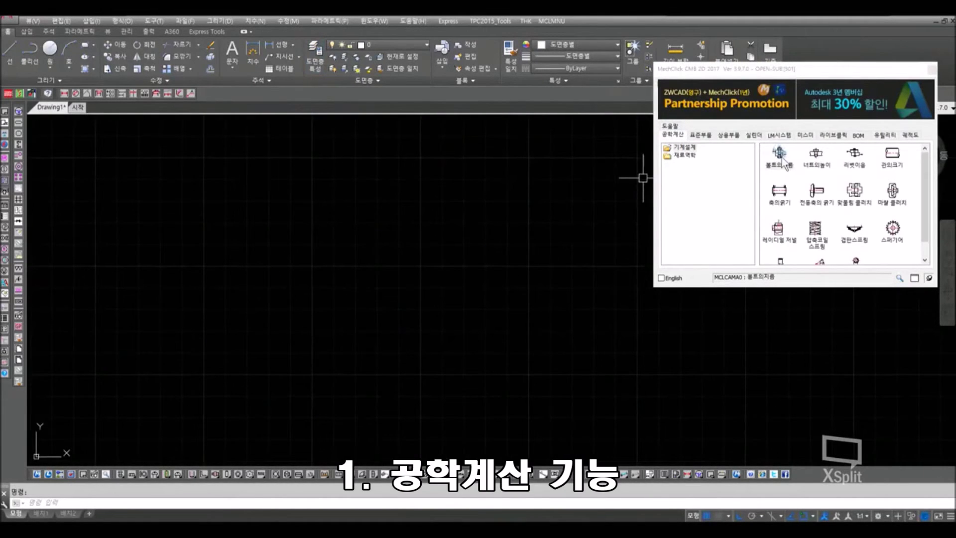
left_click(563, 233)
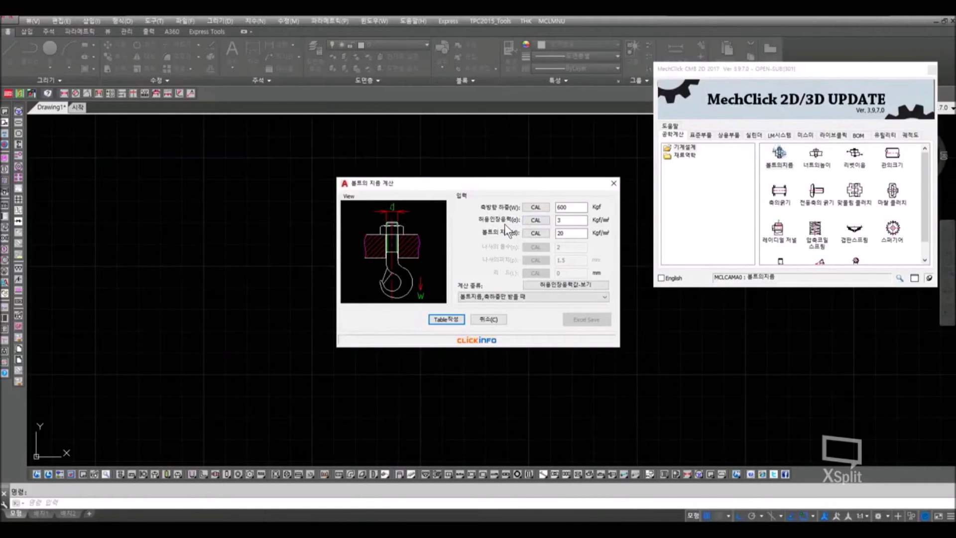
left_click(575, 282)
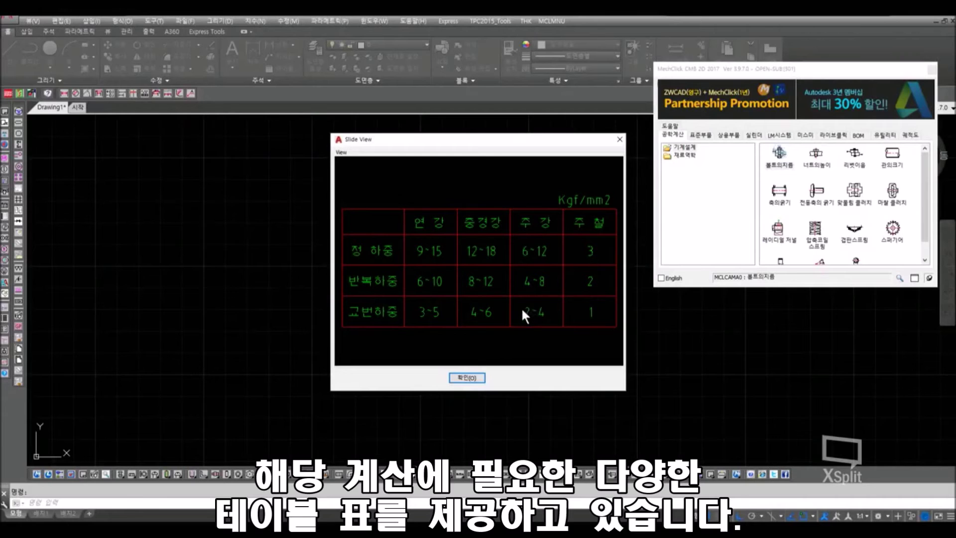
left_click(476, 376)
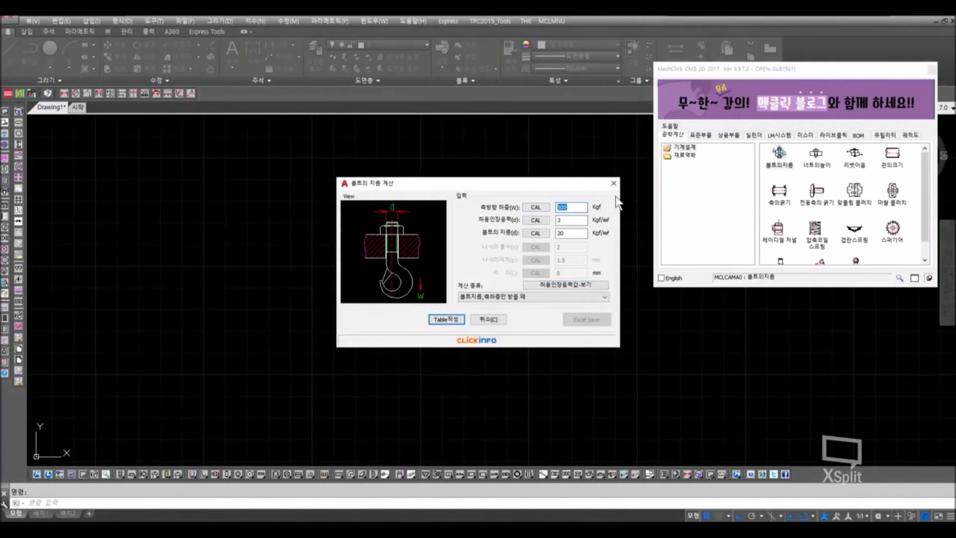
- Calculate the bolt diameter for a 1000 Kgf axial load, and reverse-calculate the axial load for a bolt diameter of 10
type("1000")
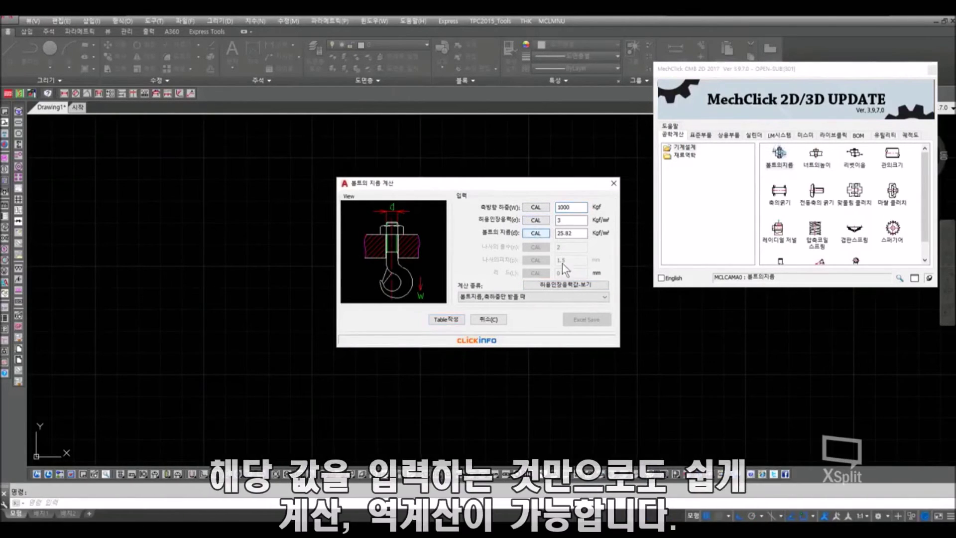
left_click(535, 233)
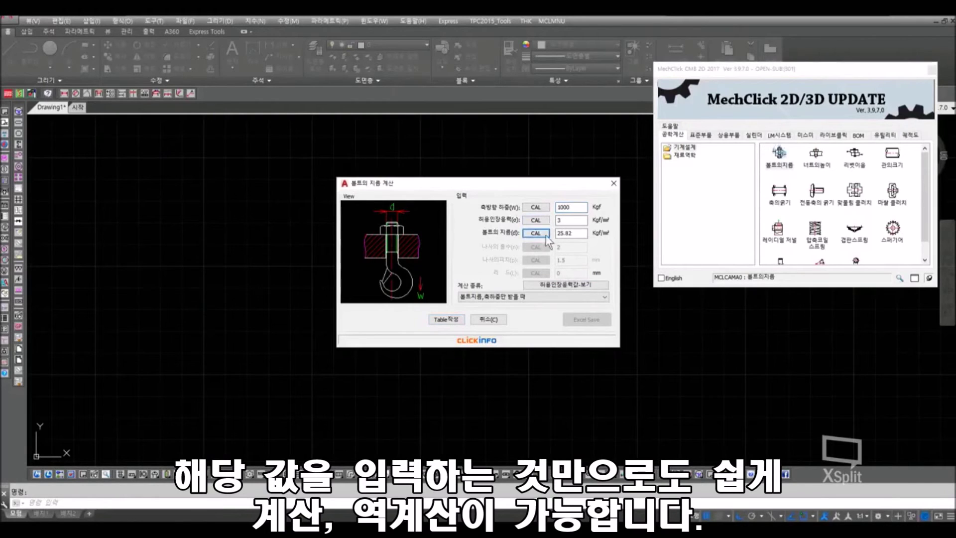
double_click(586, 235)
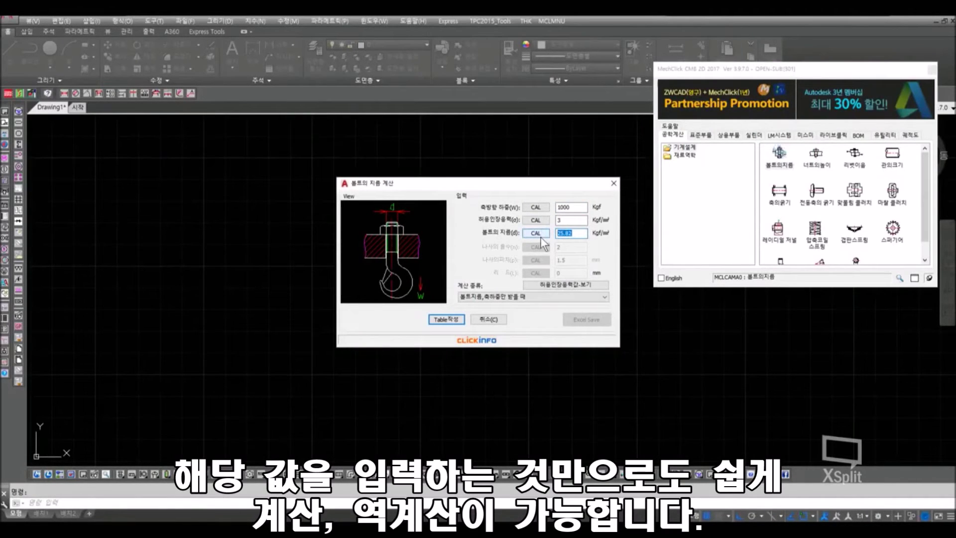
type("10")
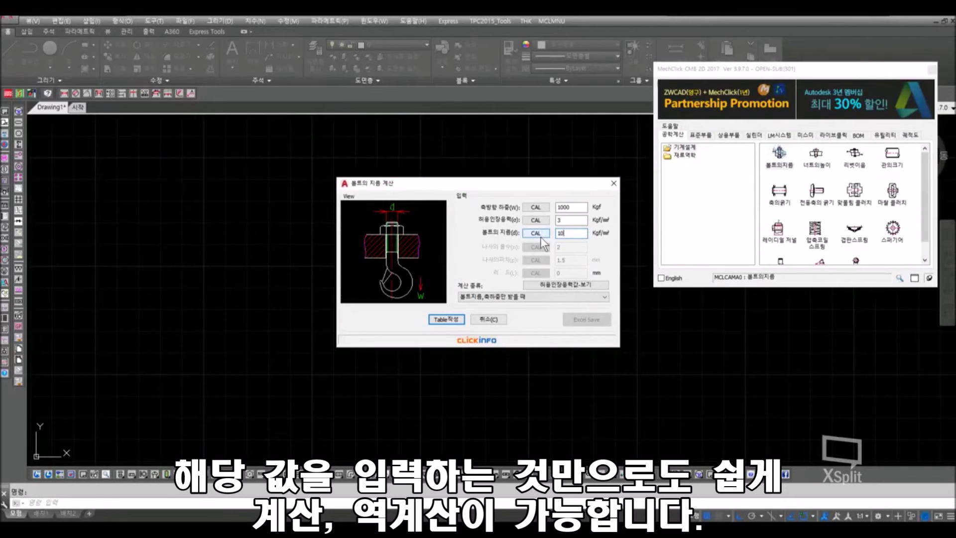
left_click(544, 206)
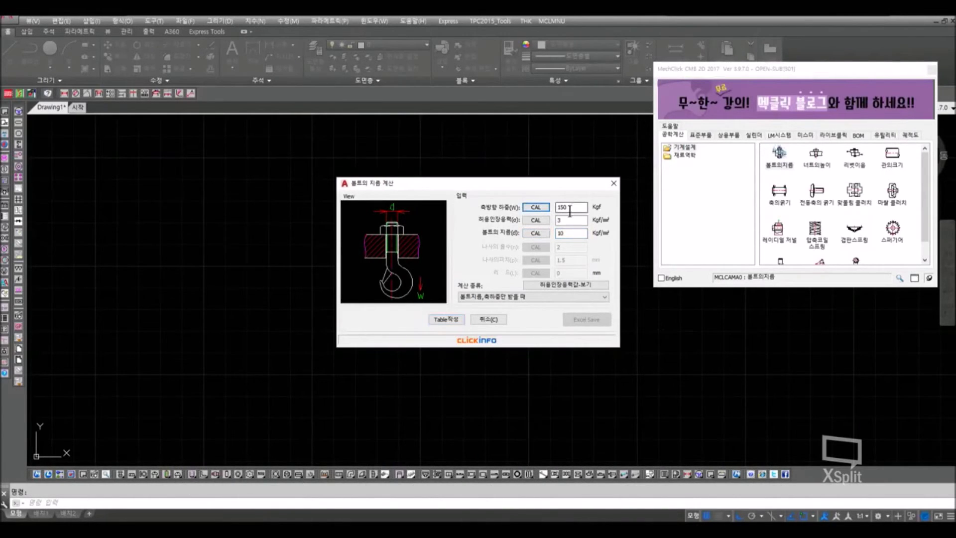
- Generate a table of the bolt diameter calculation and place it in the empty drawing area
left_click(446, 320)
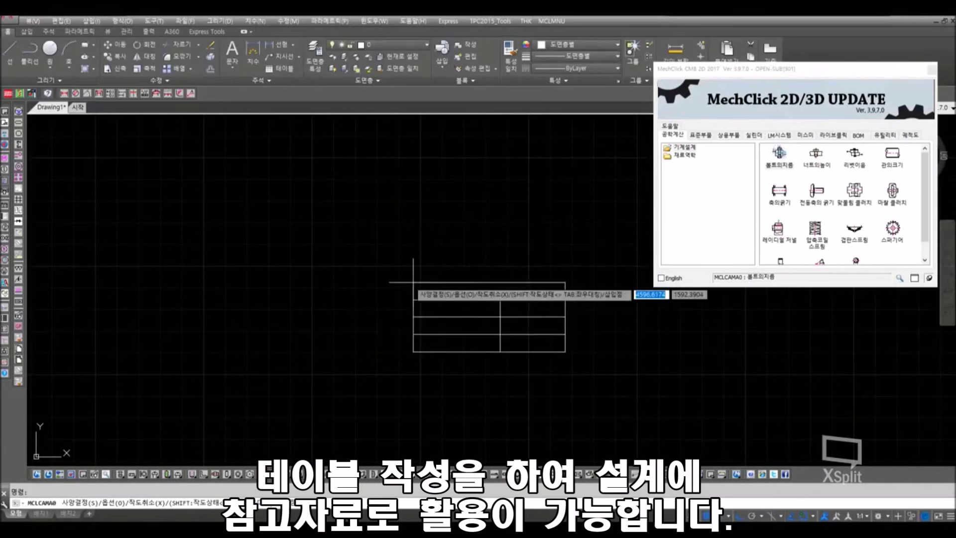
left_click(368, 273)
left_click(406, 247)
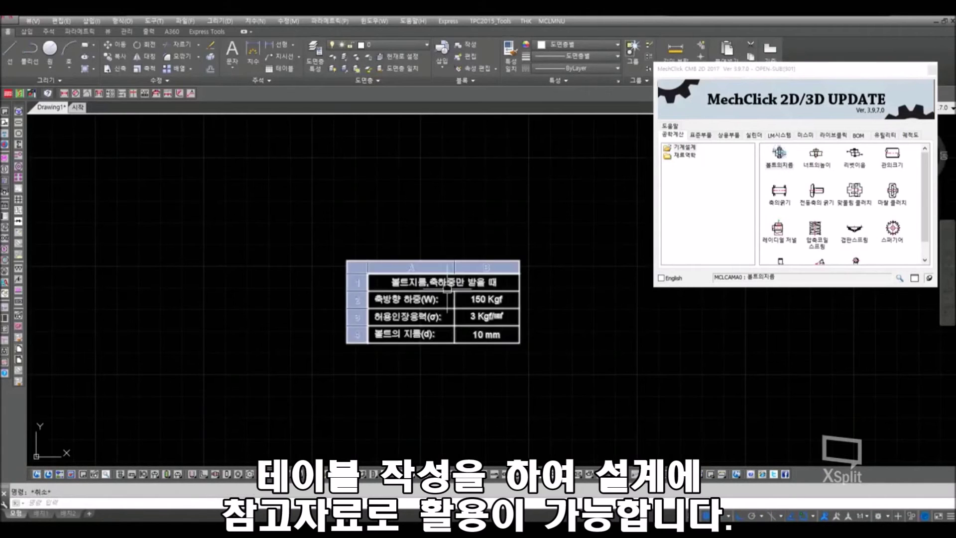
scroll(459, 312, "up", 2)
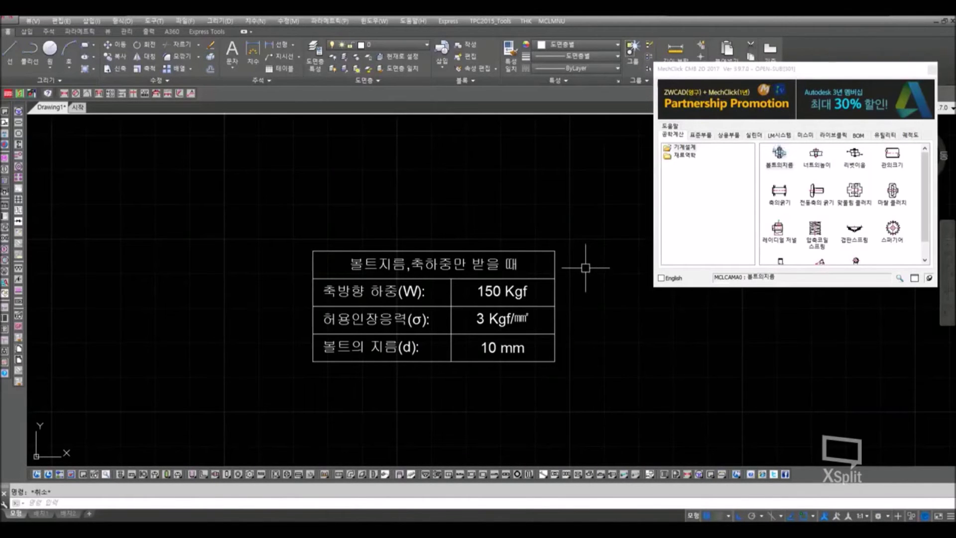
- Erase the bolt calculation table and look through the 재료역학 and 기계설계 engineering calculation categories
type("e")
key("Return")
left_click(577, 224)
left_click(161, 413)
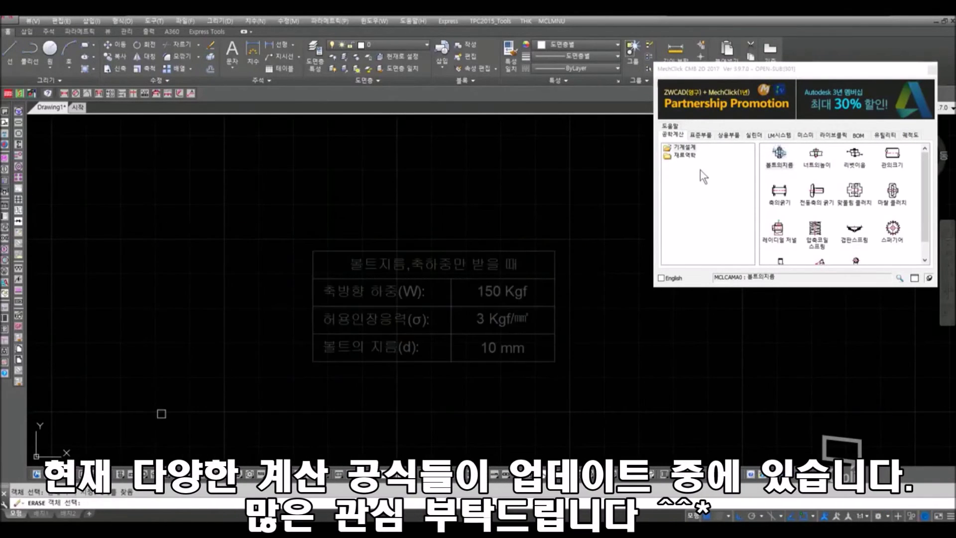
key("Return")
left_click(685, 155)
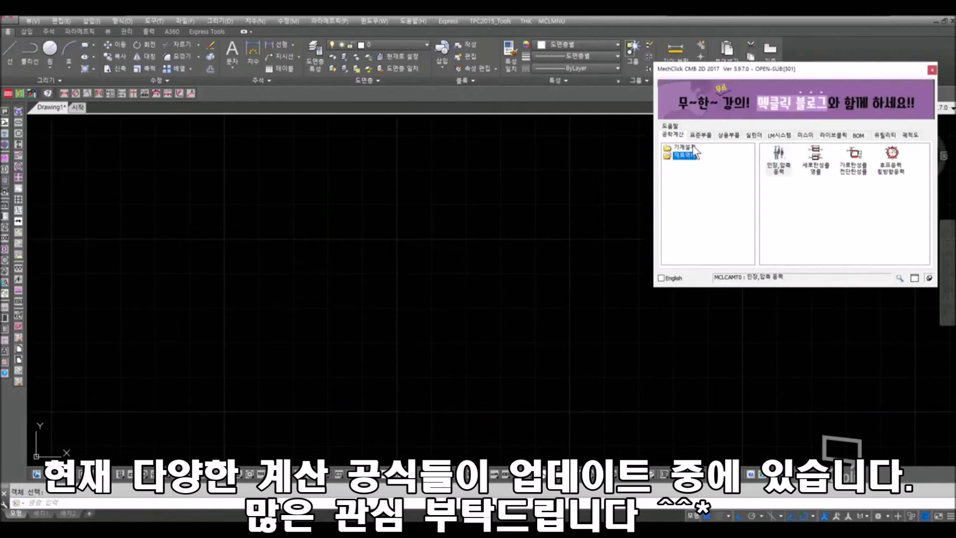
left_click(692, 145)
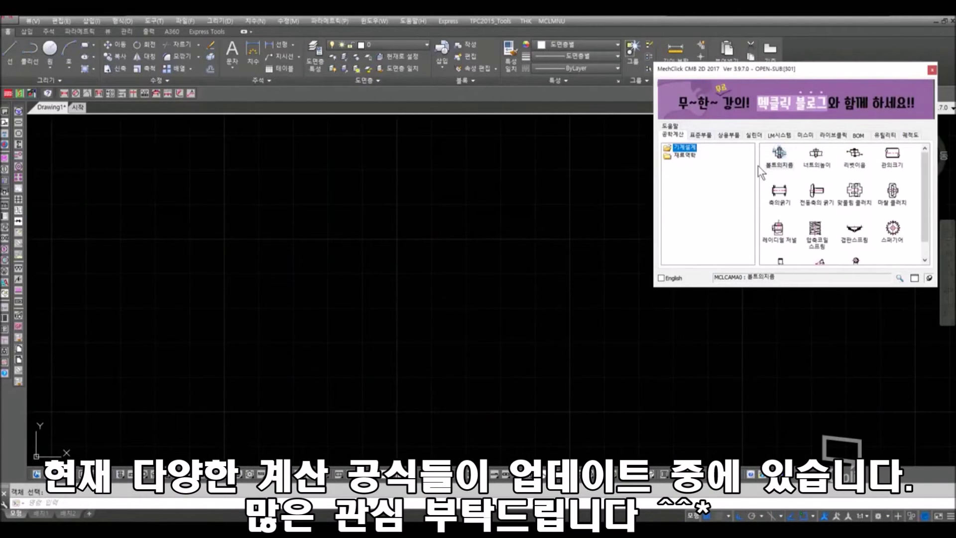
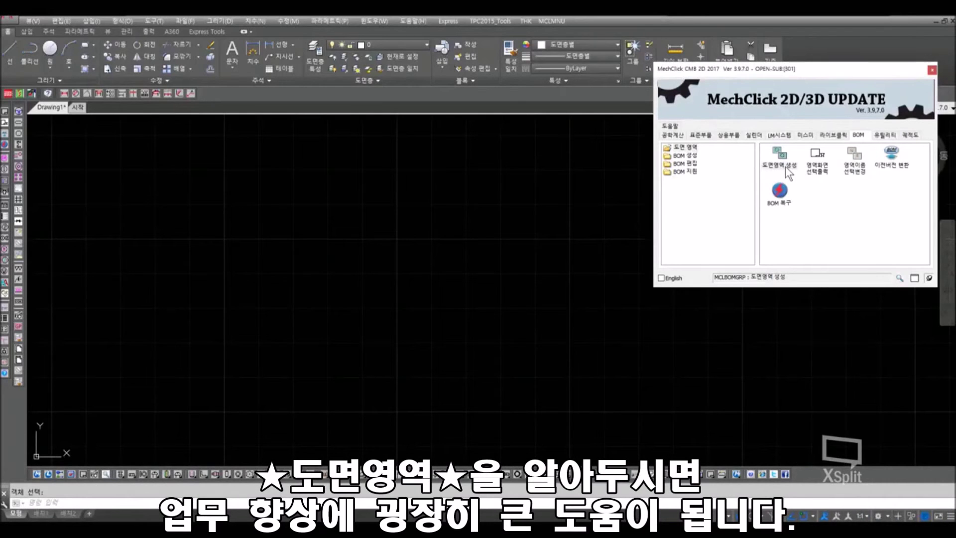
- Create a drawing area (도면영역) with the CLICKINFO-A4 user form, A3 size and 1:1 scale, placing it in empty space with the default attributes
left_click(788, 169)
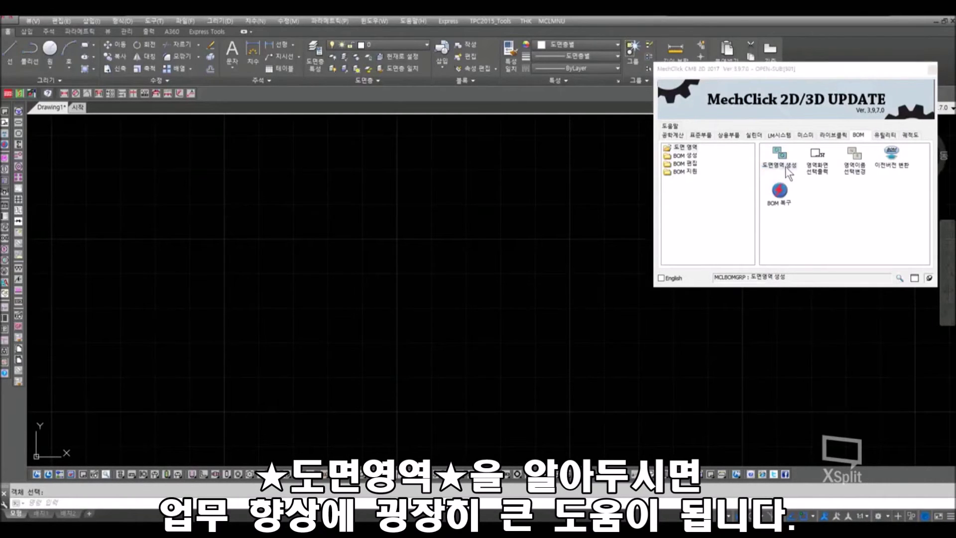
left_click(405, 181)
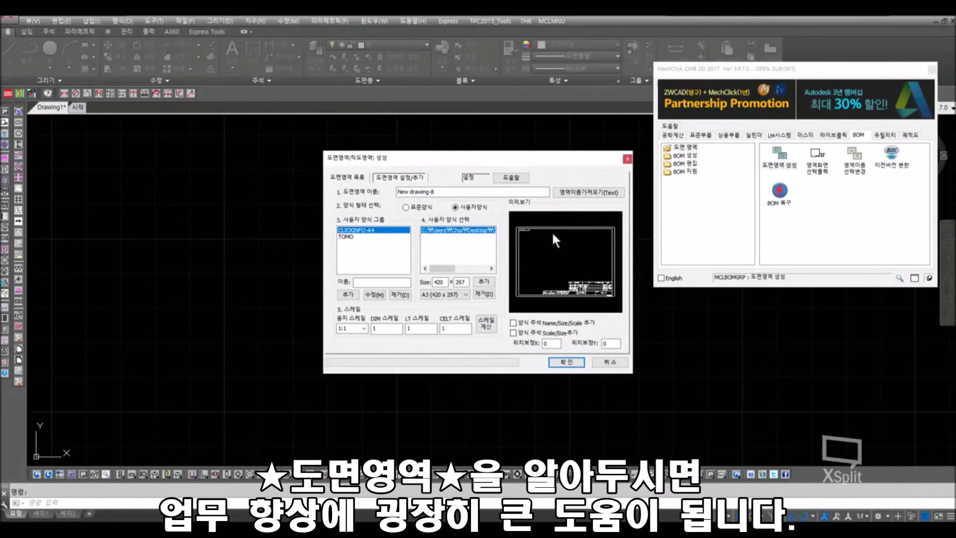
left_click(568, 363)
scroll(335, 325, "down", 4)
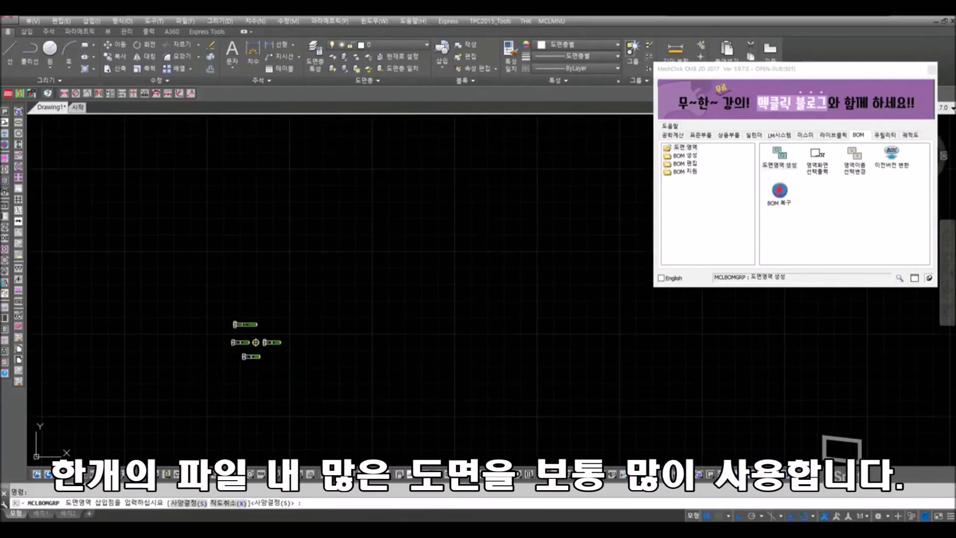
left_click(521, 291)
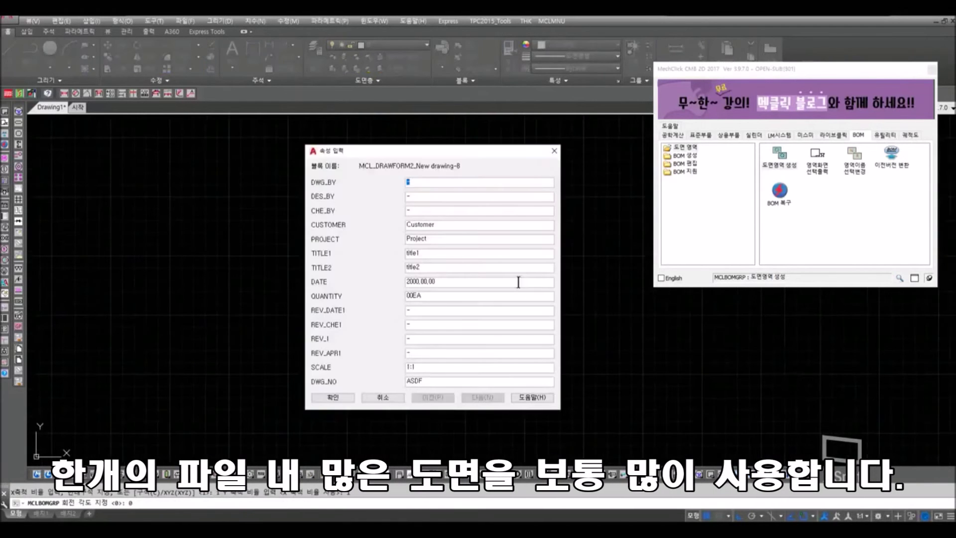
left_click(333, 399)
- Copy the drawing frame from its lower-left corner to its lower-right corner so the two frames sit side by side
scroll(202, 319, "down", 4)
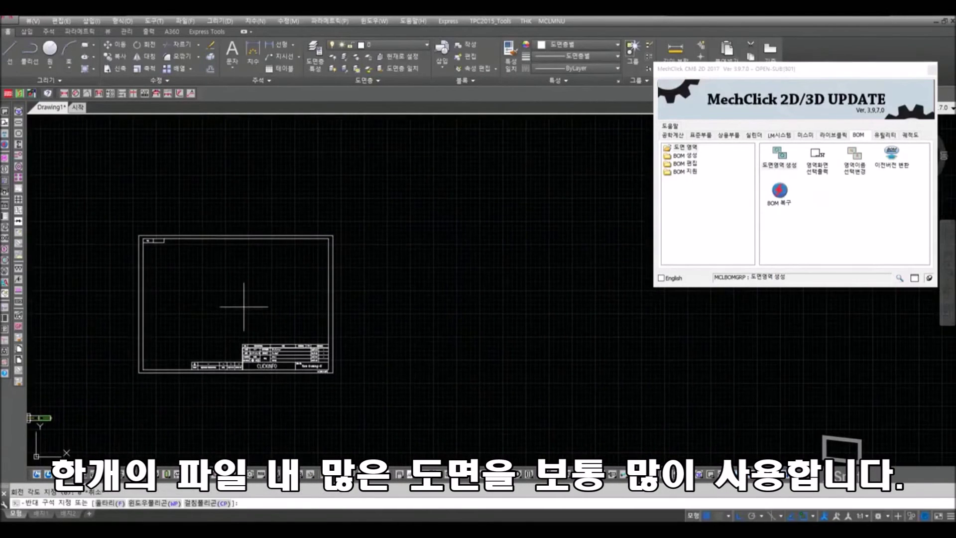
left_click(200, 373)
type("o")
key("Return")
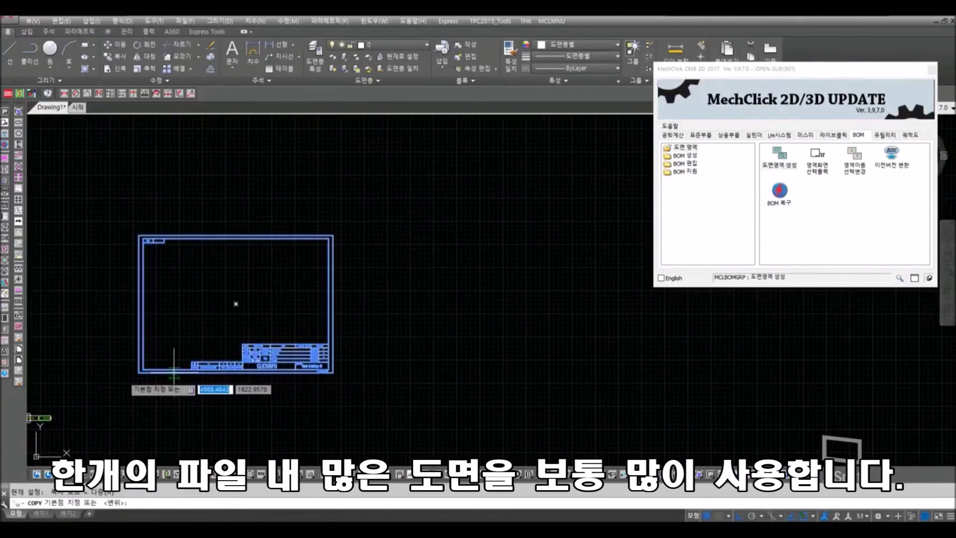
left_click(139, 372)
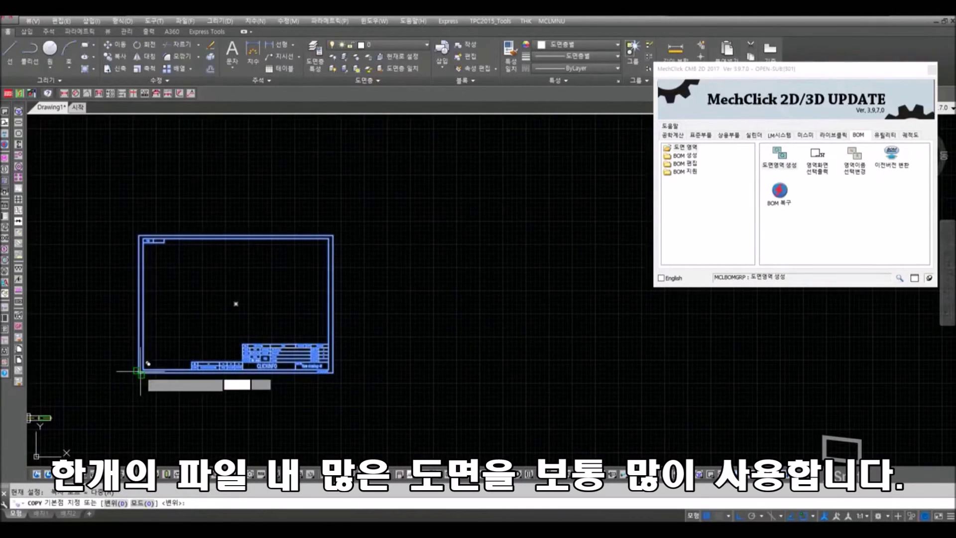
left_click(333, 373)
key("Return")
- Scale the copied drawing frame by a factor of 2 from its lower-left corner
scroll(345, 367, "up", 5)
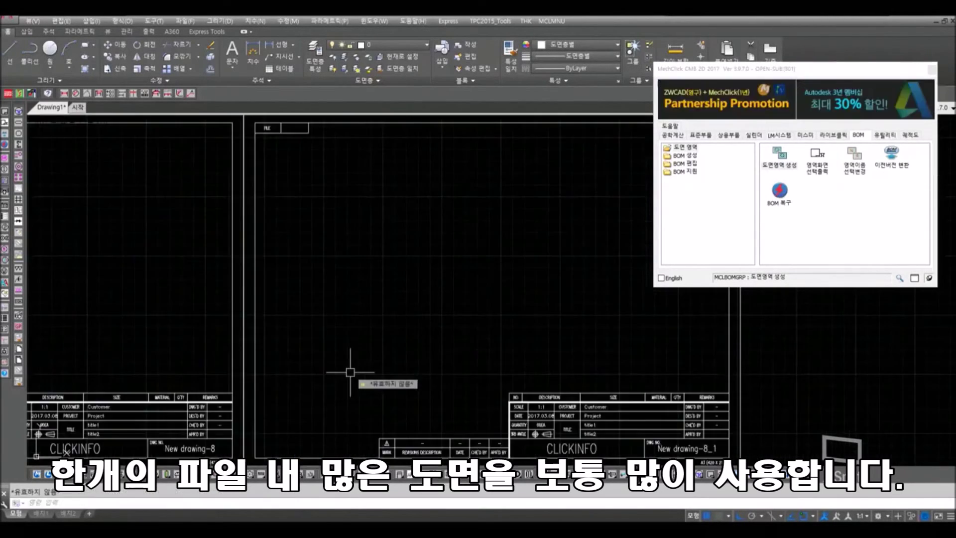
left_click(353, 391)
type("sc")
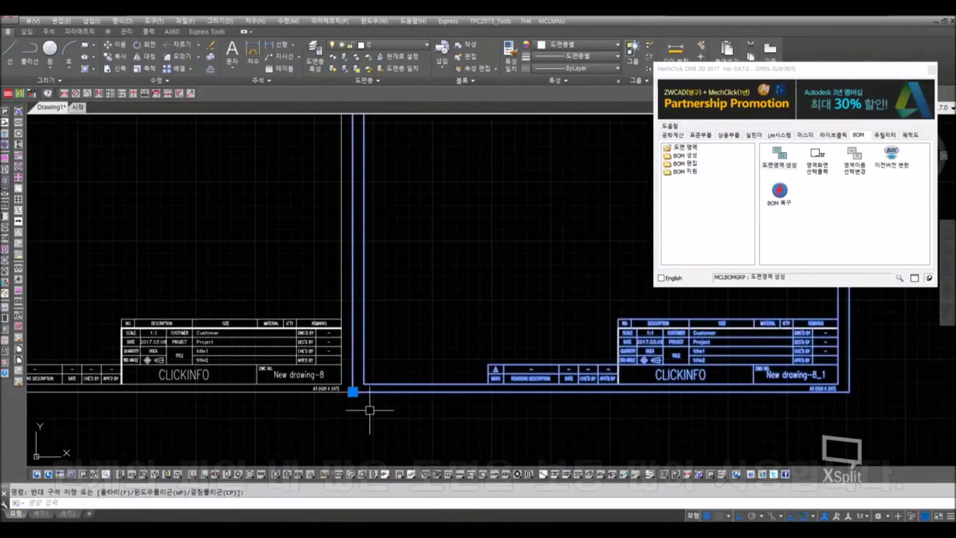
key("Return")
key("Escape")
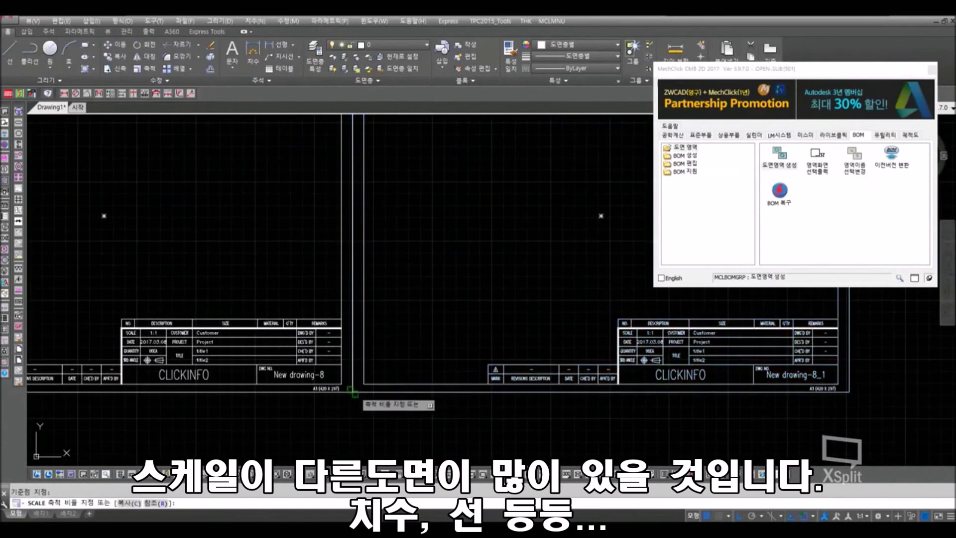
scroll(478, 356, "down", 2)
- Draw a rectangle about 113 units wide in the 1:1 frame and one about 410 units wide in the enlarged frame
middle_click_drag(419, 281, 307, 316)
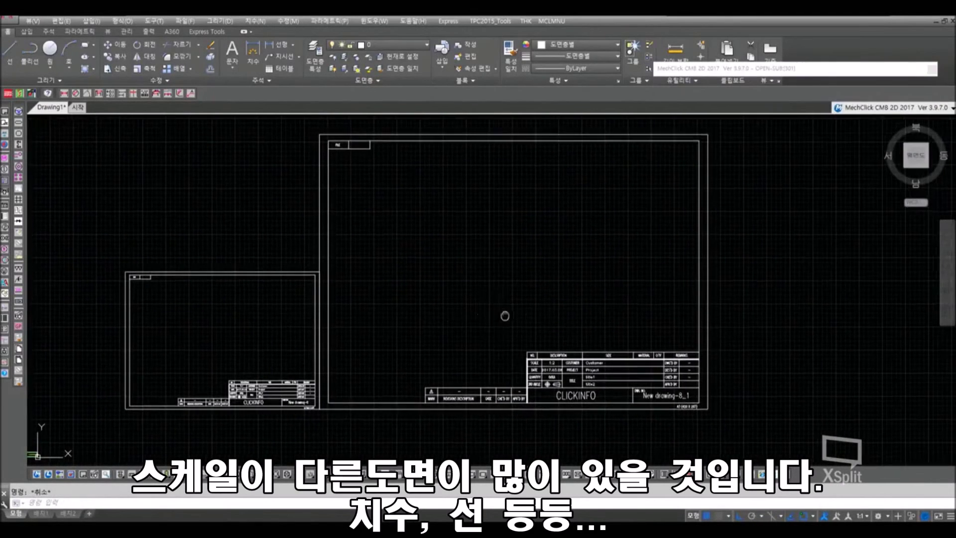
middle_click_drag(500, 313, 608, 324)
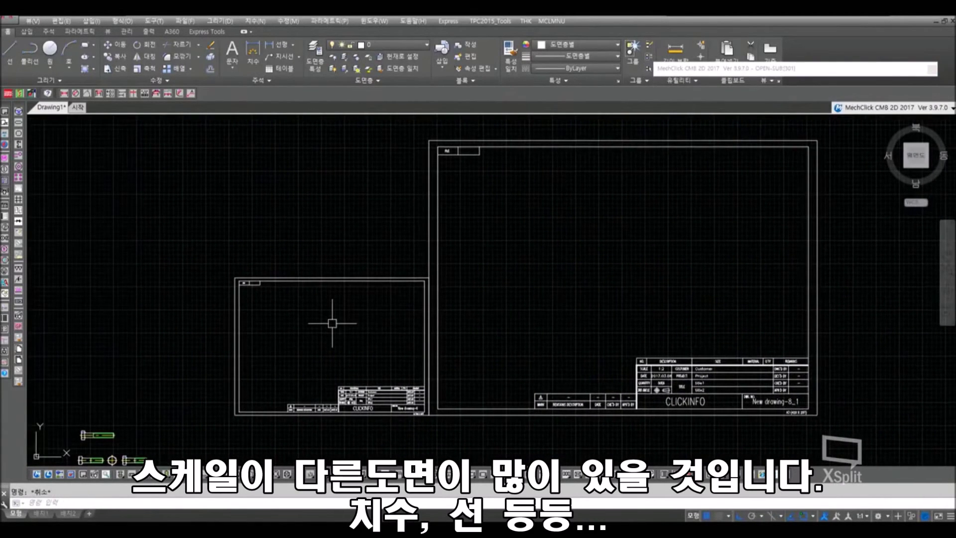
type("rec")
key("Return")
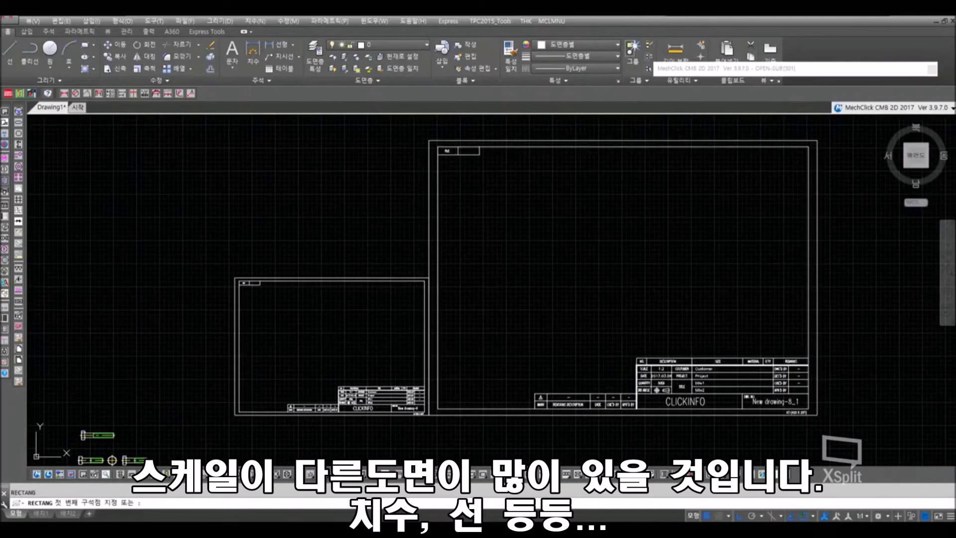
left_click(297, 365)
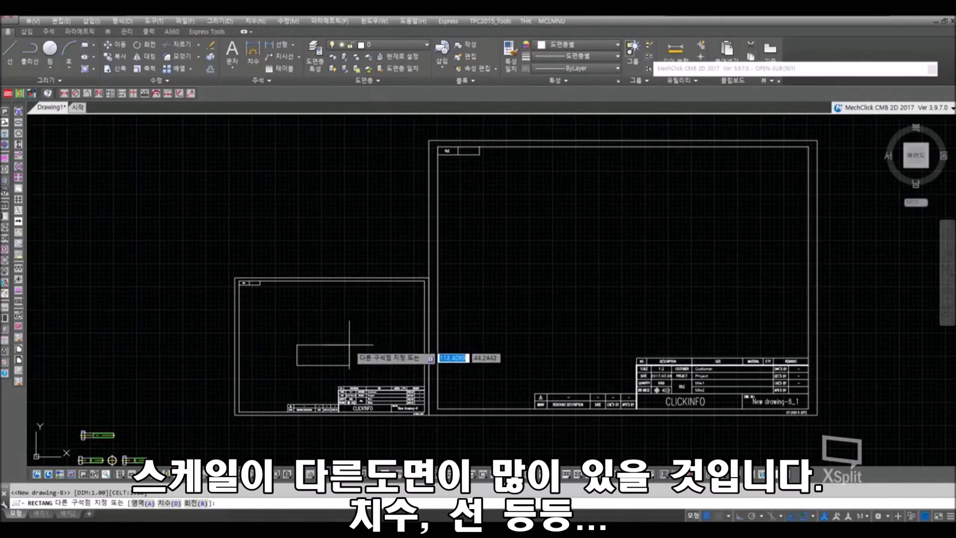
left_click(349, 345)
type("rec")
key("Return")
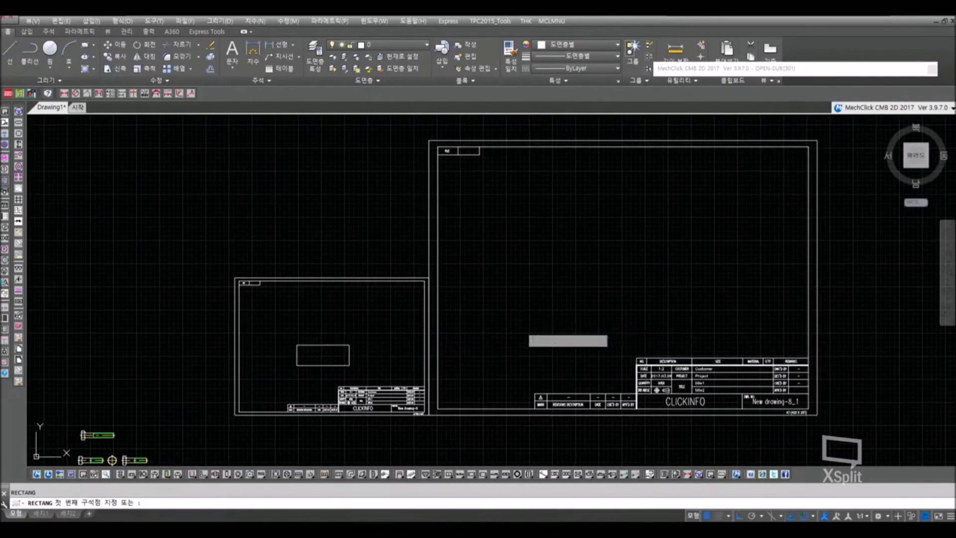
left_click(519, 327)
left_click(709, 285)
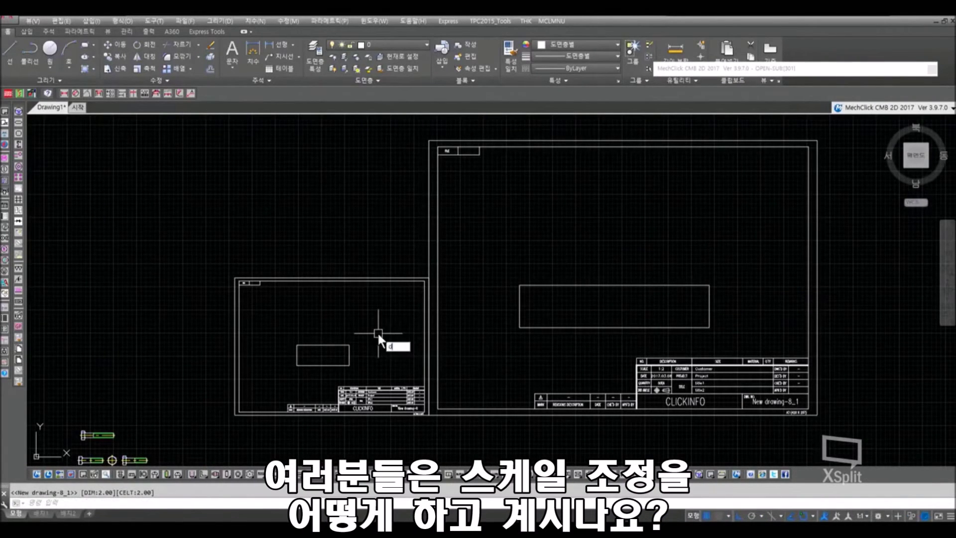
- Review the MECH-3 and MECH-5 dimension styles, make MECH-5 current, and close the dimension style manager
type("d")
key("Return")
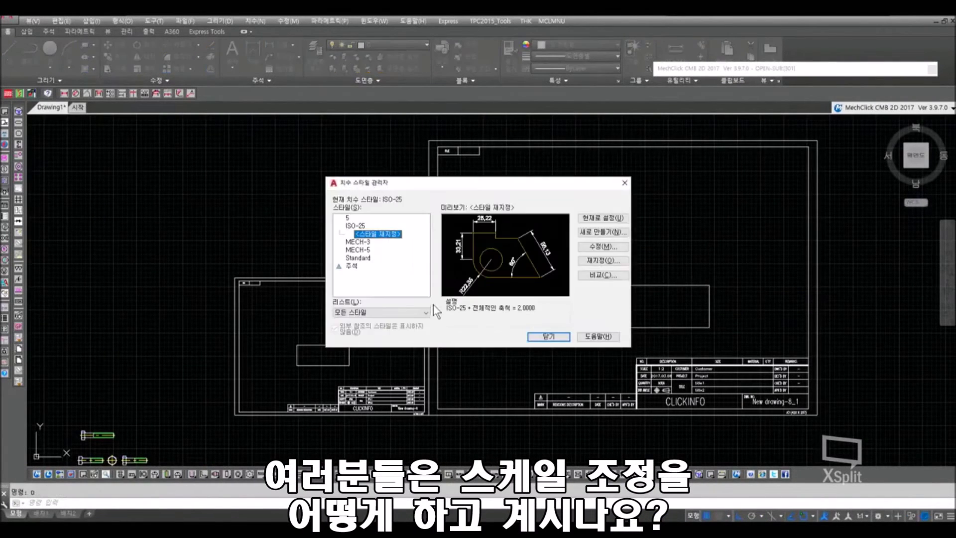
left_click(368, 244)
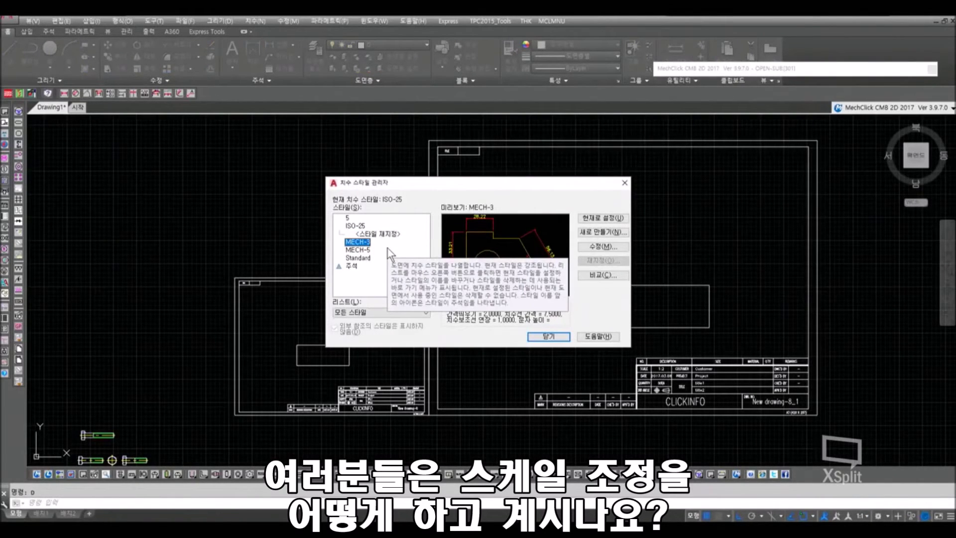
left_click(384, 249)
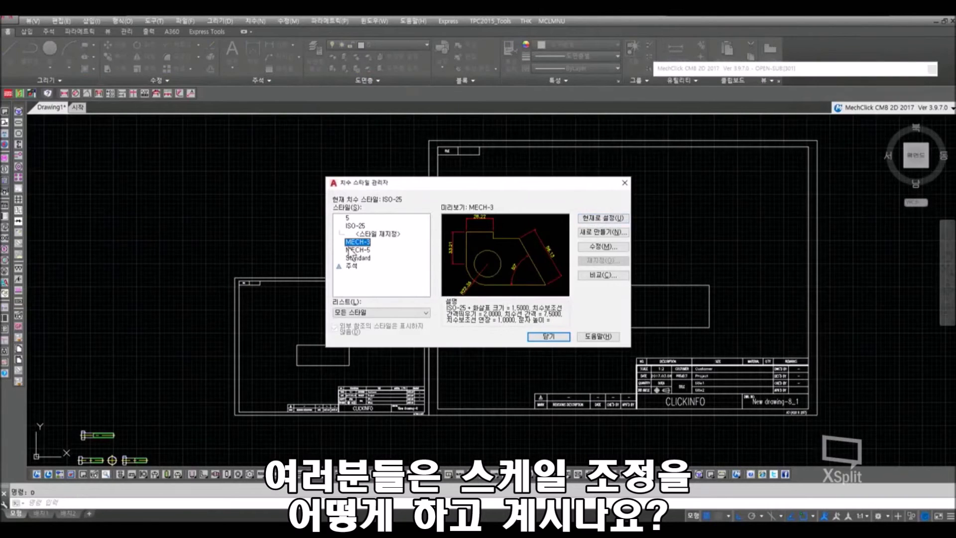
left_click(616, 219)
left_click(455, 272)
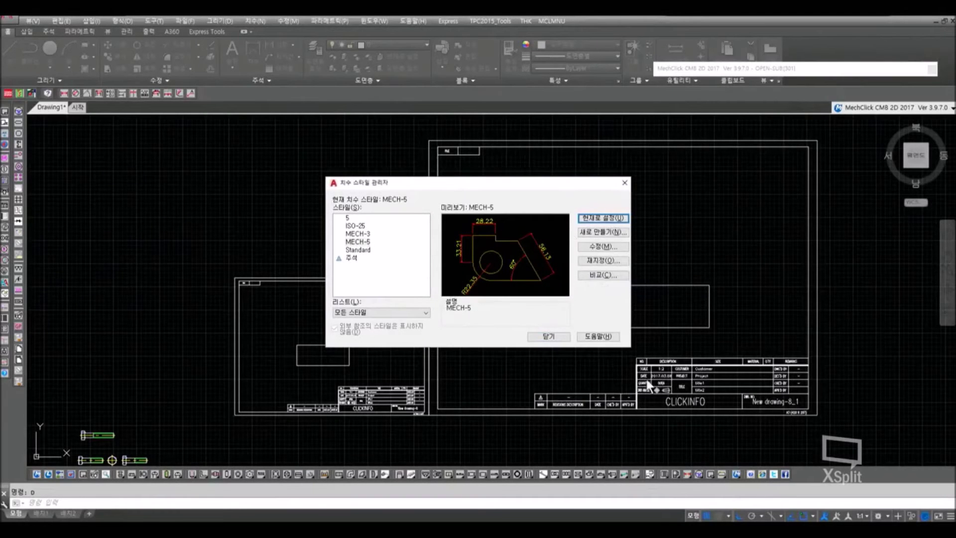
left_click(548, 337)
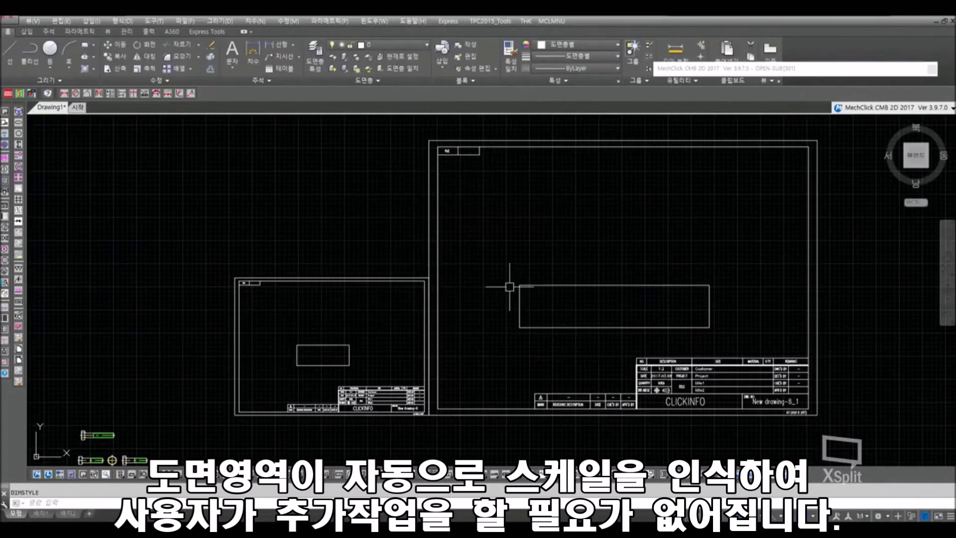
- Compare the scales in both title blocks, and add a MechClick linear dimension above the top edge of the rectangle in the 1:1 frame
scroll(368, 349, "up", 3)
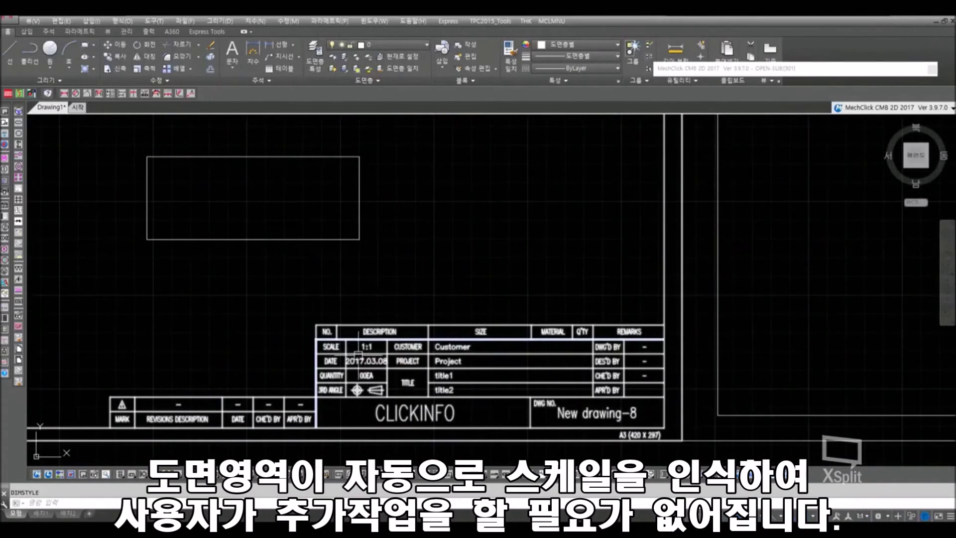
scroll(553, 312, "down", 1)
middle_click_drag(553, 312, 232, 318)
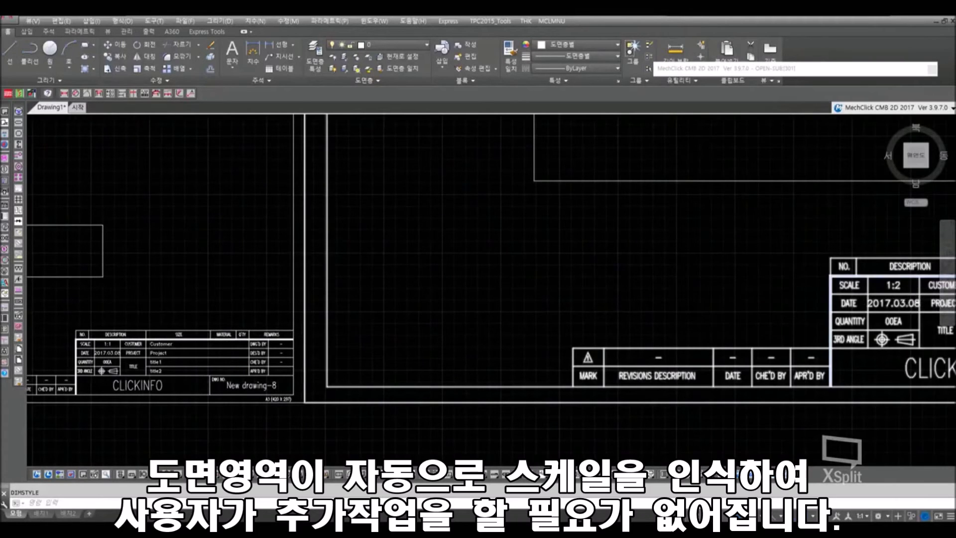
scroll(632, 213, "down", 3)
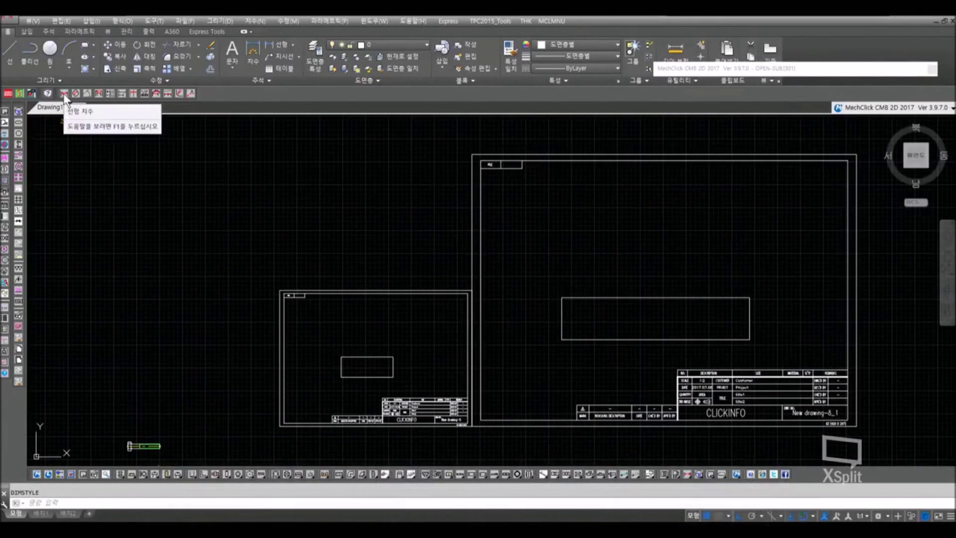
left_click(64, 93)
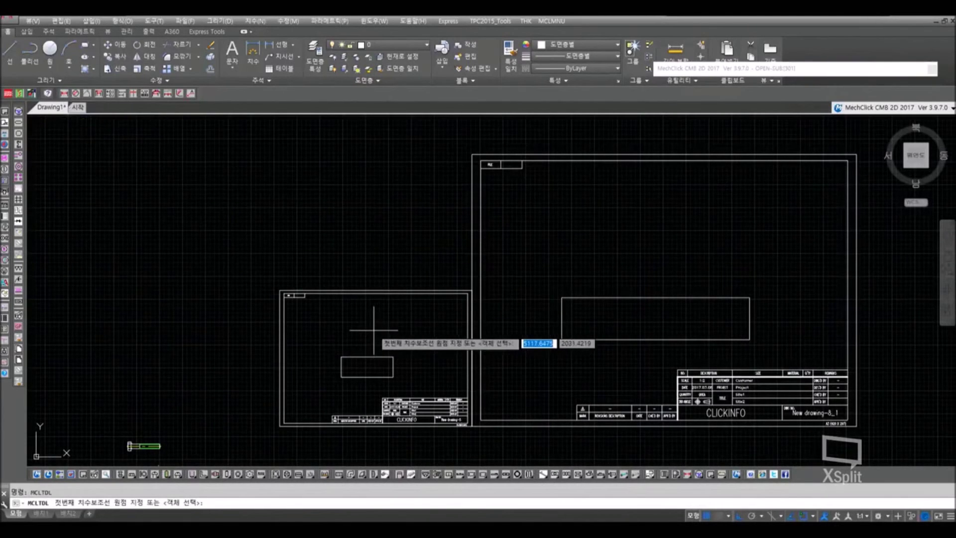
scroll(367, 367, "up", 2)
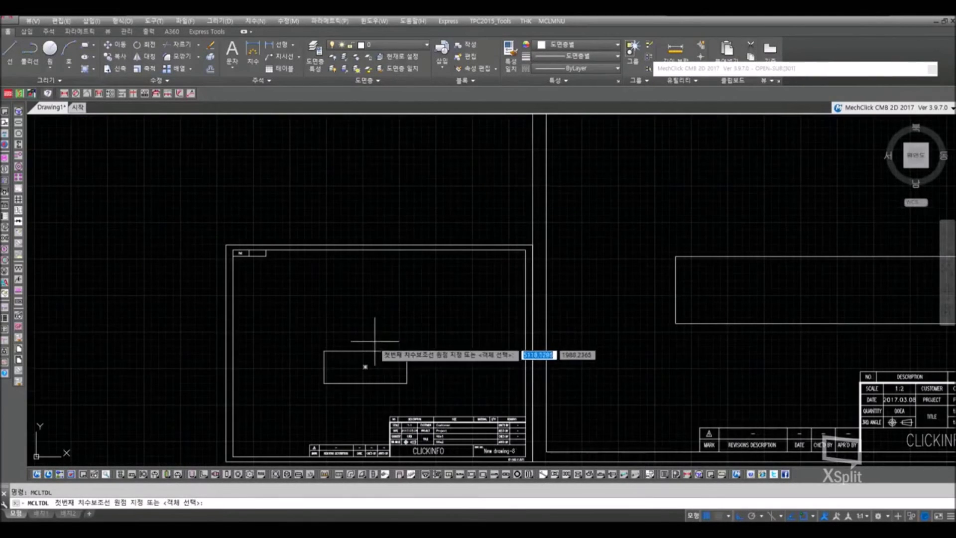
key("Return")
left_click(368, 351)
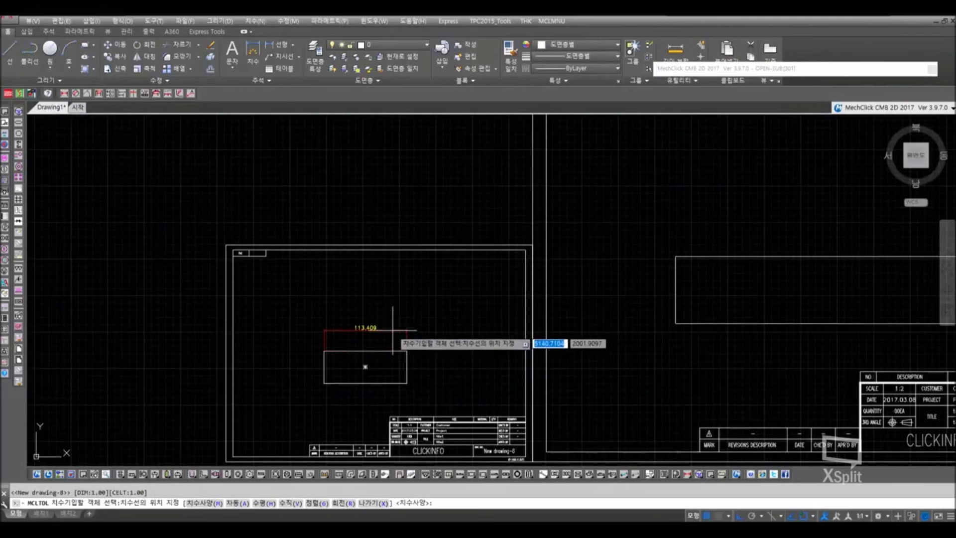
left_click(466, 329)
key("Escape")
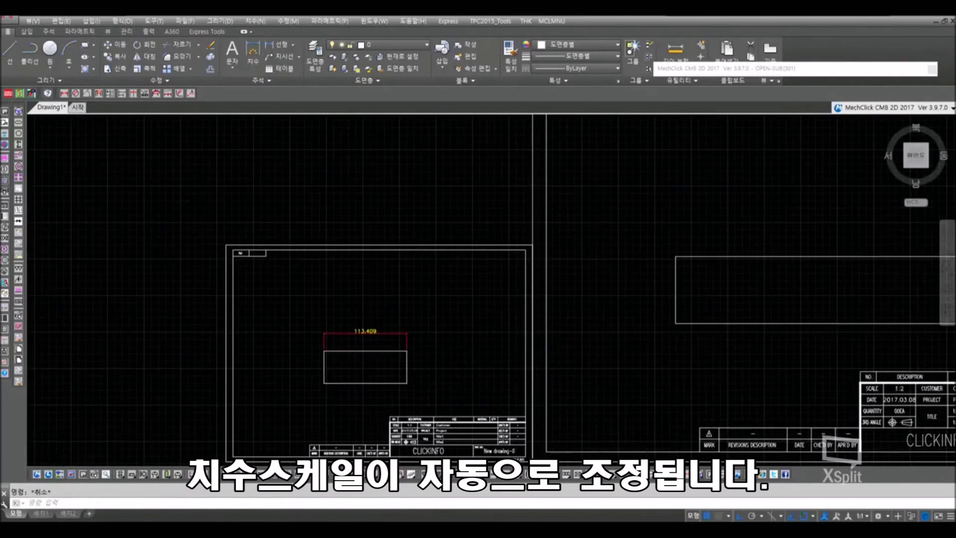
- Add a MechClick linear dimension above the top edge of the rectangle in the 1:2 frame
scroll(643, 313, "down", 2)
middle_click_drag(771, 289, 688, 289)
scroll(688, 288, "up", 2)
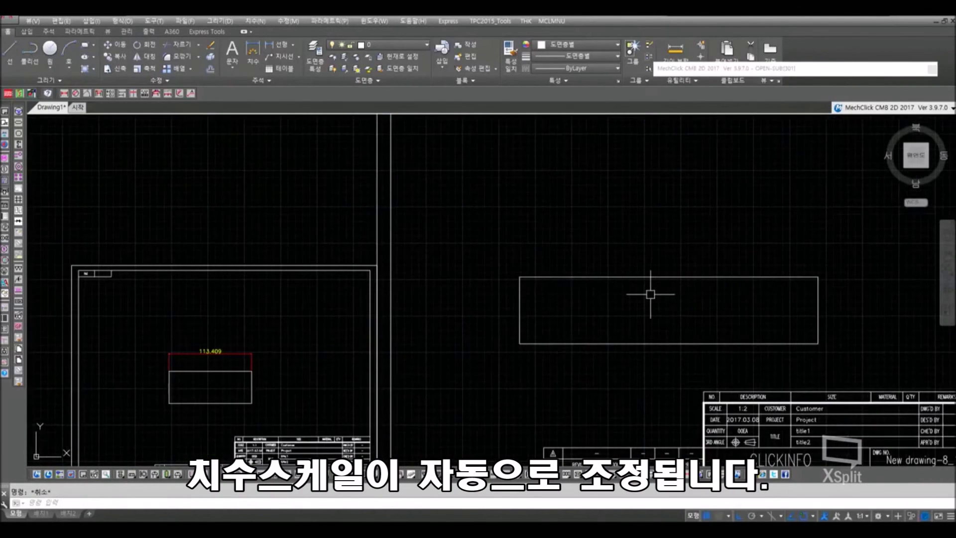
key("Return")
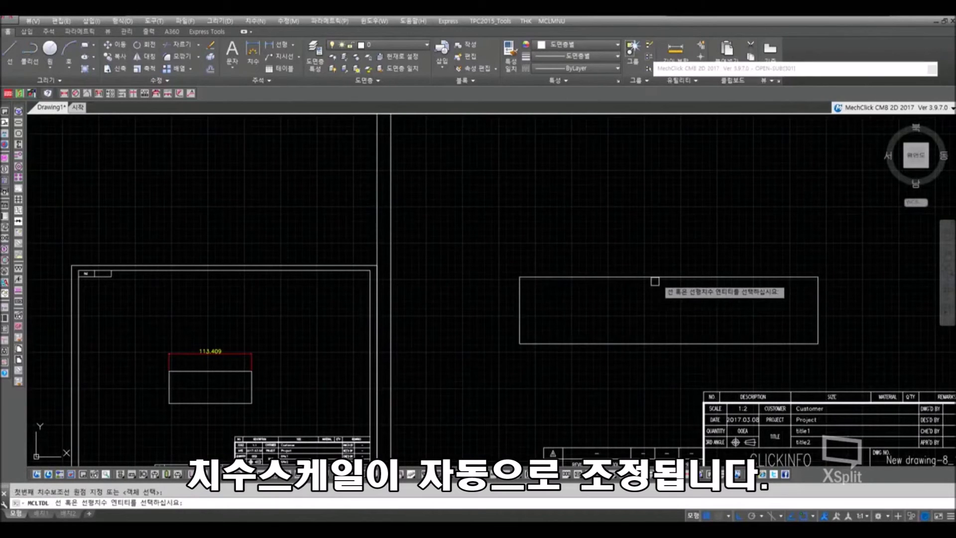
left_click(669, 310)
left_click(687, 242)
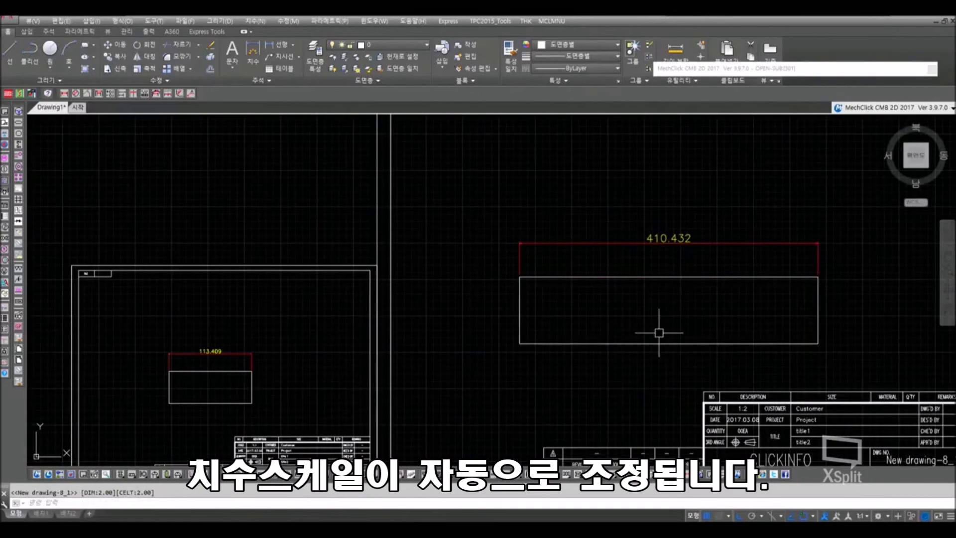
- Check the MECH-5 style override's overall scale for the 1:2 frame in the dimension style manager and close it
middle_click_drag(609, 332, 580, 315)
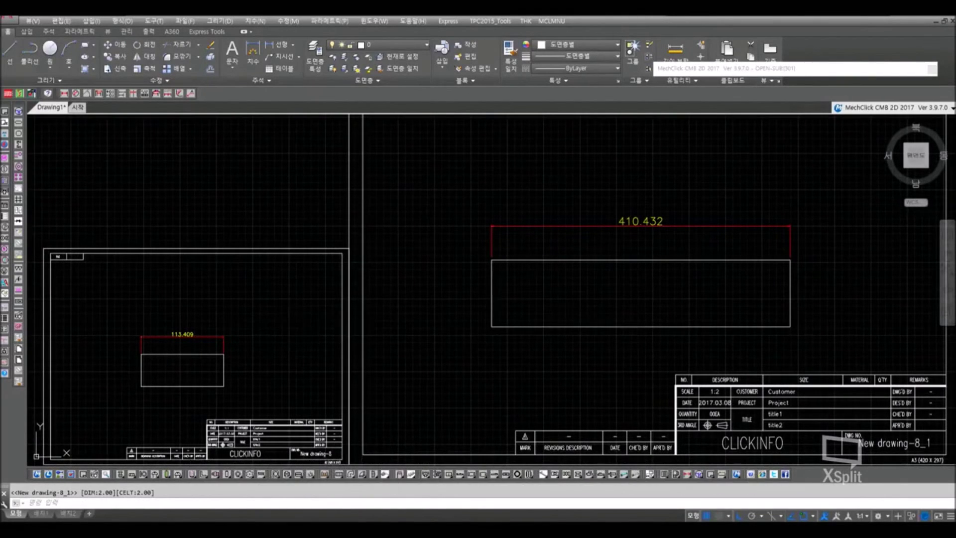
type("d")
key("Return")
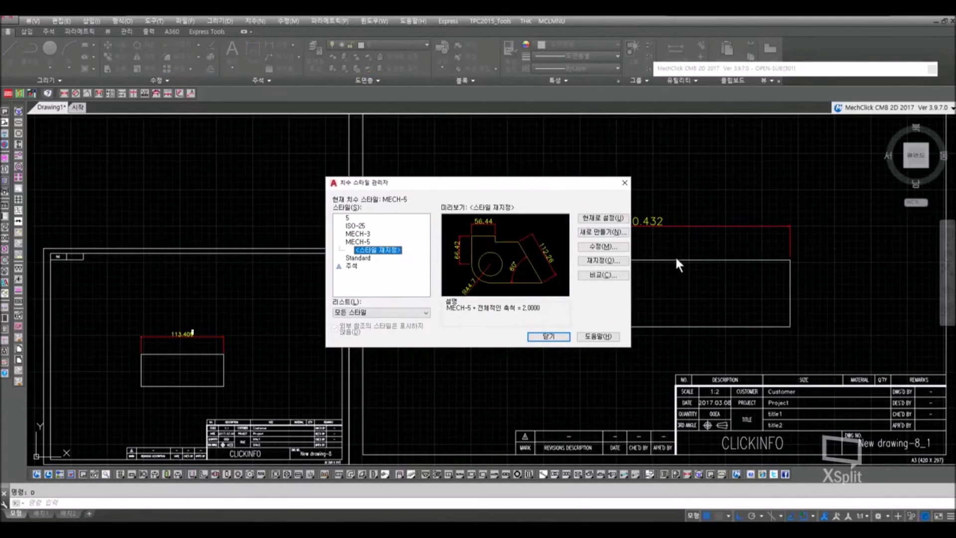
left_click(548, 337)
- Convert the rectangle in the 1:1 frame to the CENTER layer and linetype with the MechClick command 11
middle_click_drag(265, 315, 339, 276)
scroll(257, 313, "up", 4)
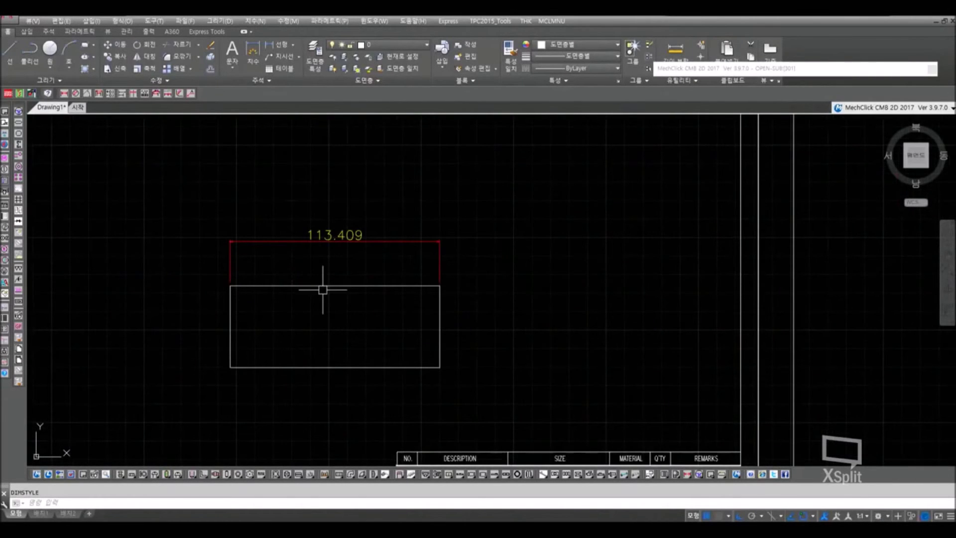
type("1")
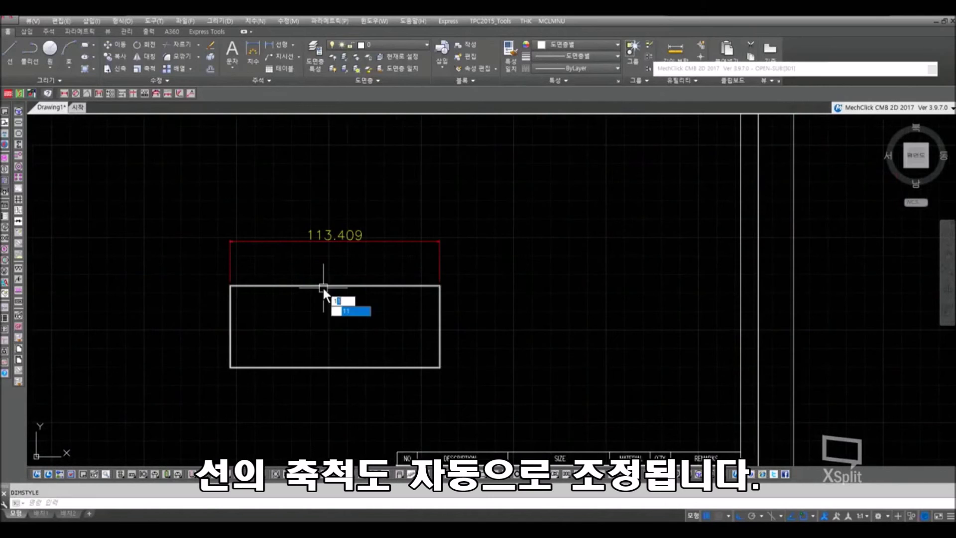
key("Escape")
type("11")
key("Return")
left_click(377, 285)
key("Return")
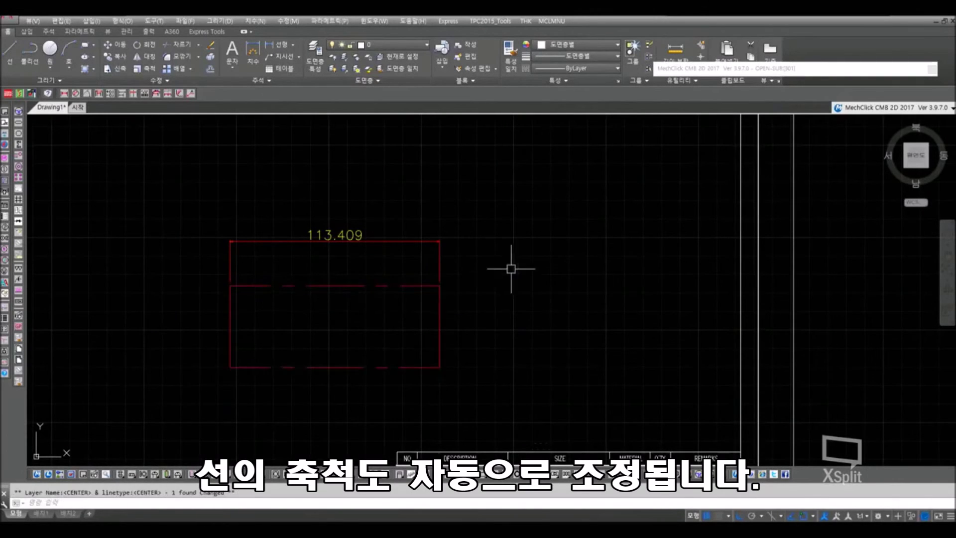
- Convert the rectangle in the 1:2 frame to the CENTER layer and linetype with the same MechClick command
scroll(520, 264, "down", 4)
middle_click_drag(678, 214, 473, 280)
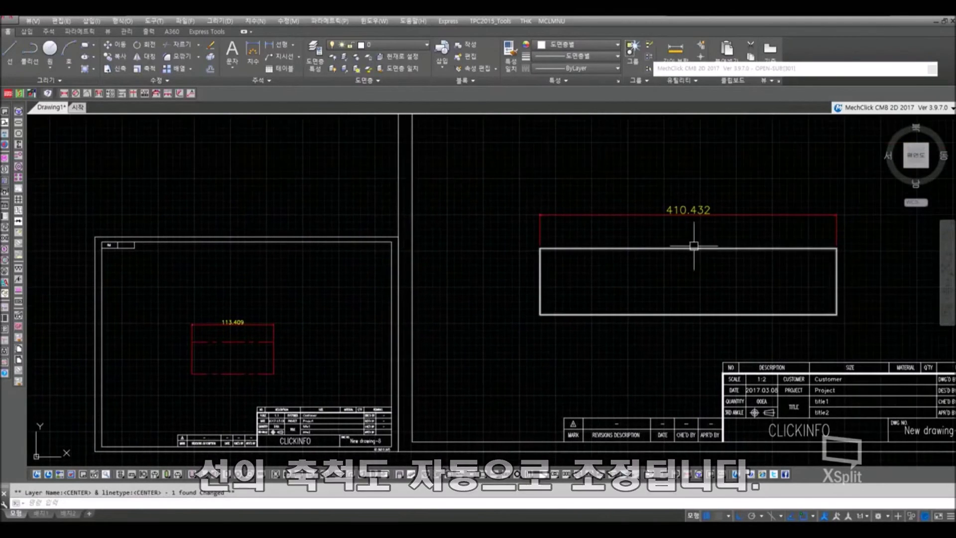
key("Return")
left_click(660, 248)
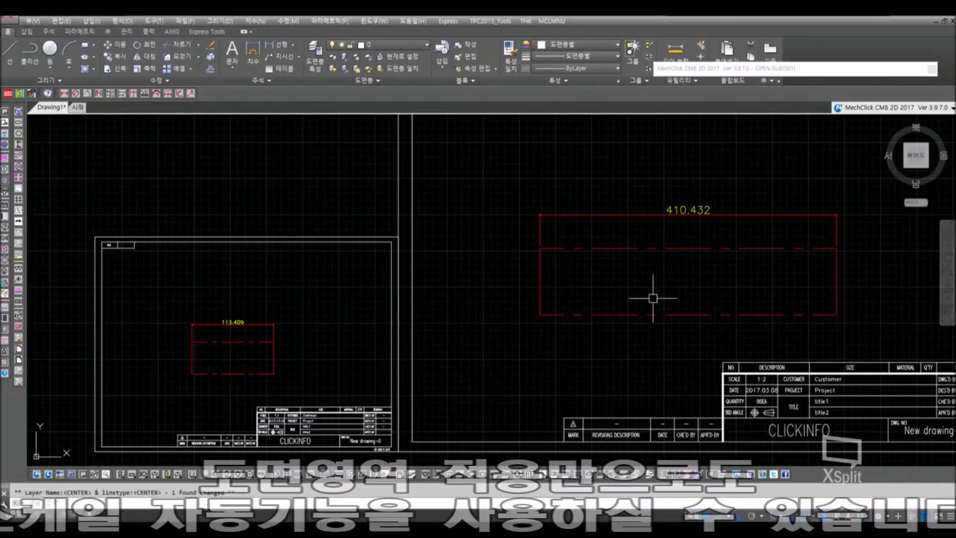
left_click(238, 342)
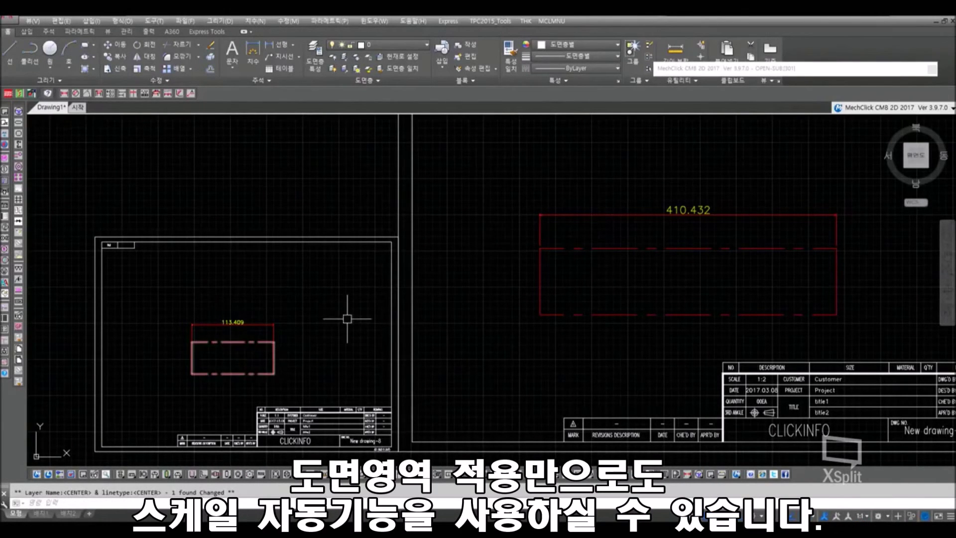
key("Return")
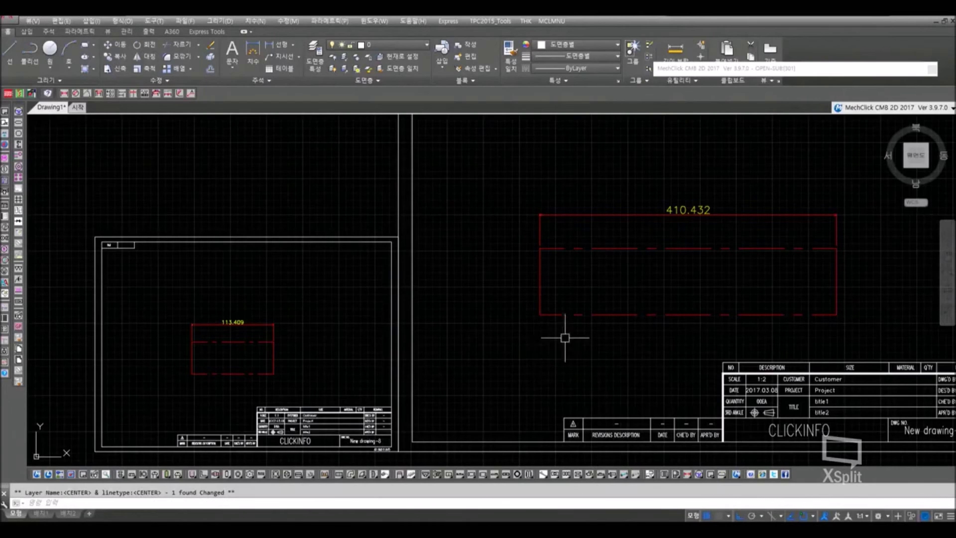
- Open the MechClick drawing area list and view the areas New drawing-8 and New drawing-8_1 in turn
scroll(484, 260, "down", 2)
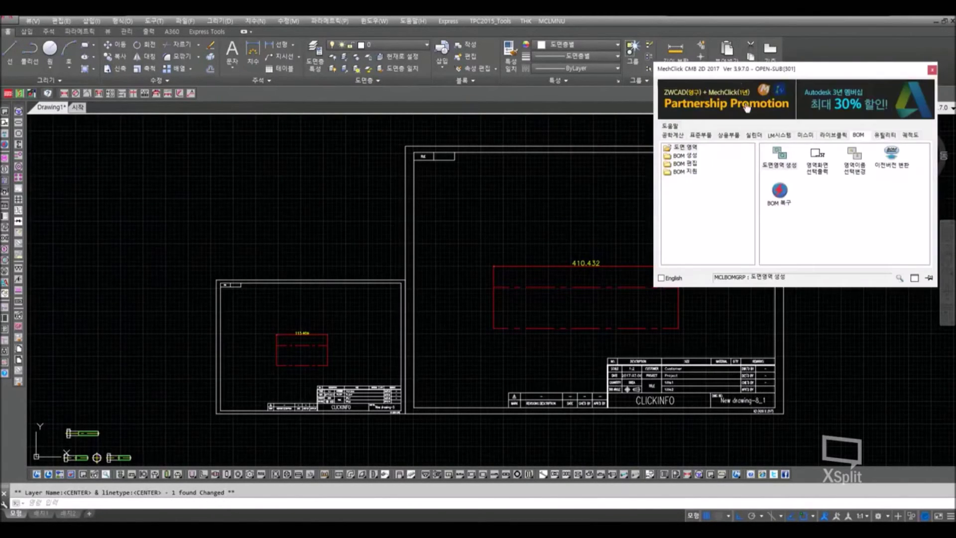
left_click(780, 163)
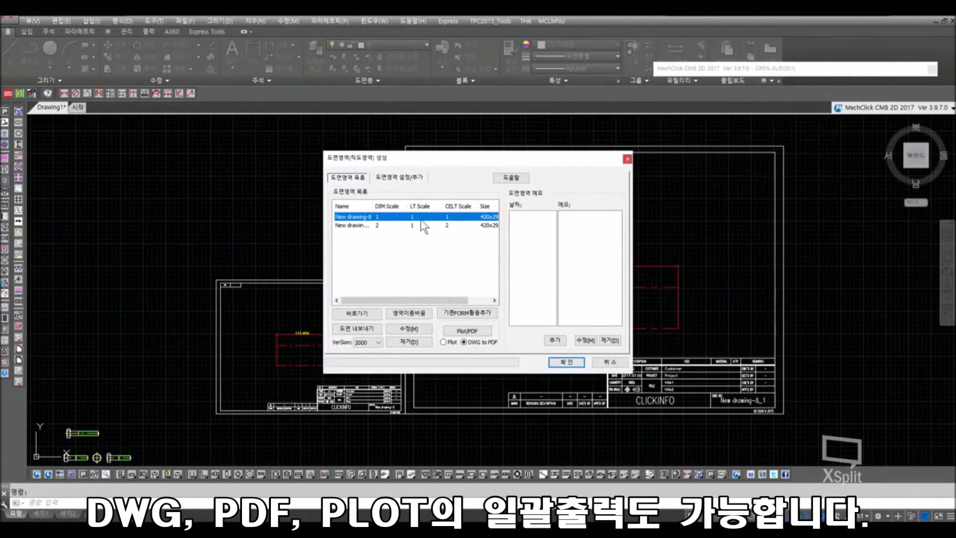
left_click(405, 225)
left_click(407, 218)
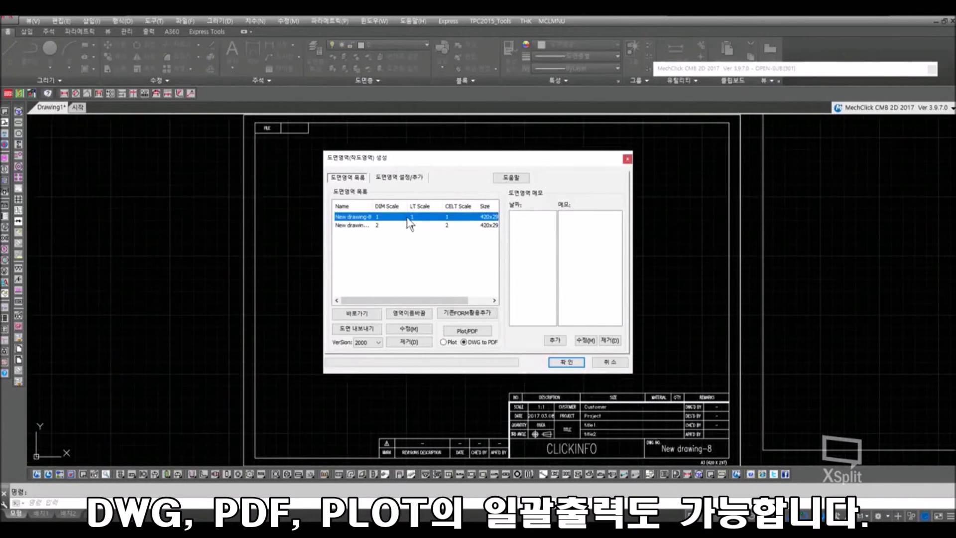
left_click(406, 225)
left_click(608, 264)
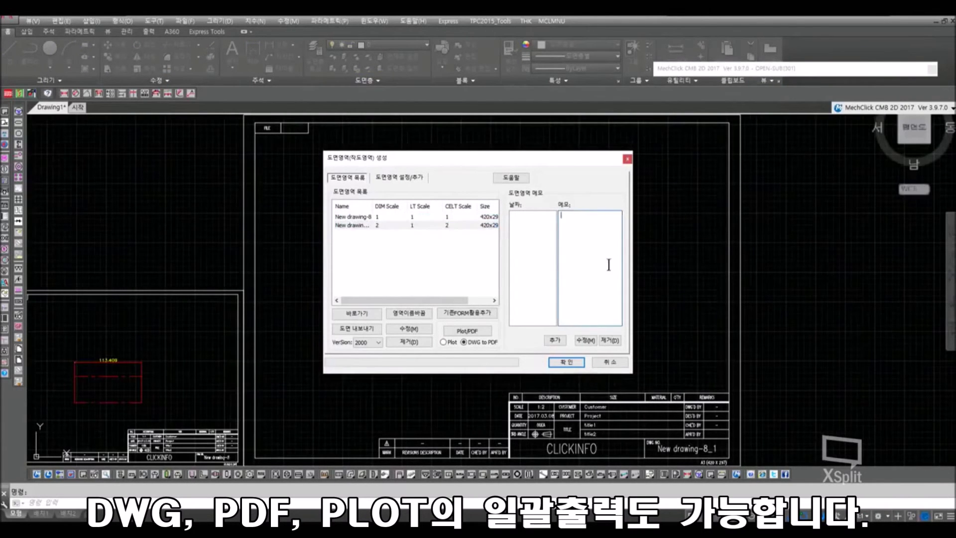
- Select both drawing areas in the list, look through the DWG version choices for export, and cancel the dialog
left_click(393, 215, "shift")
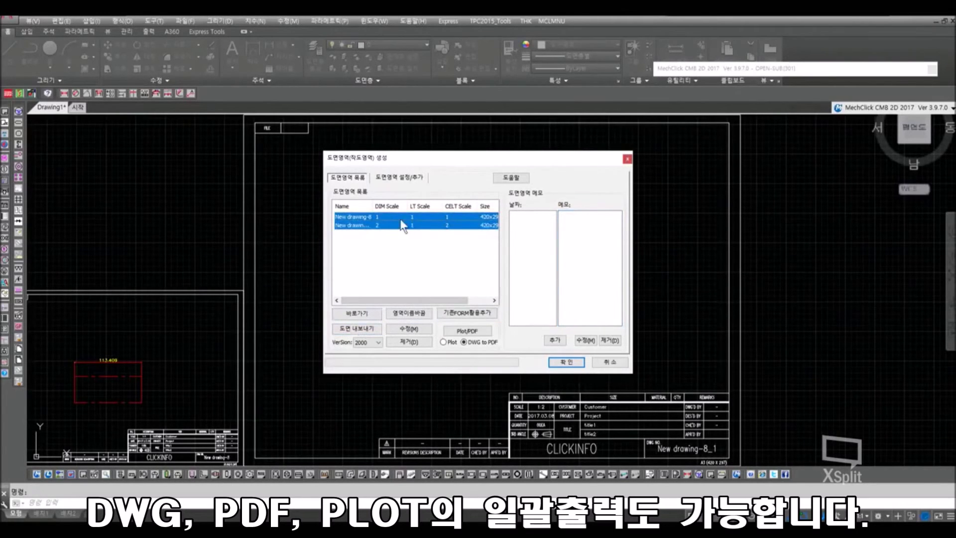
left_click(370, 227)
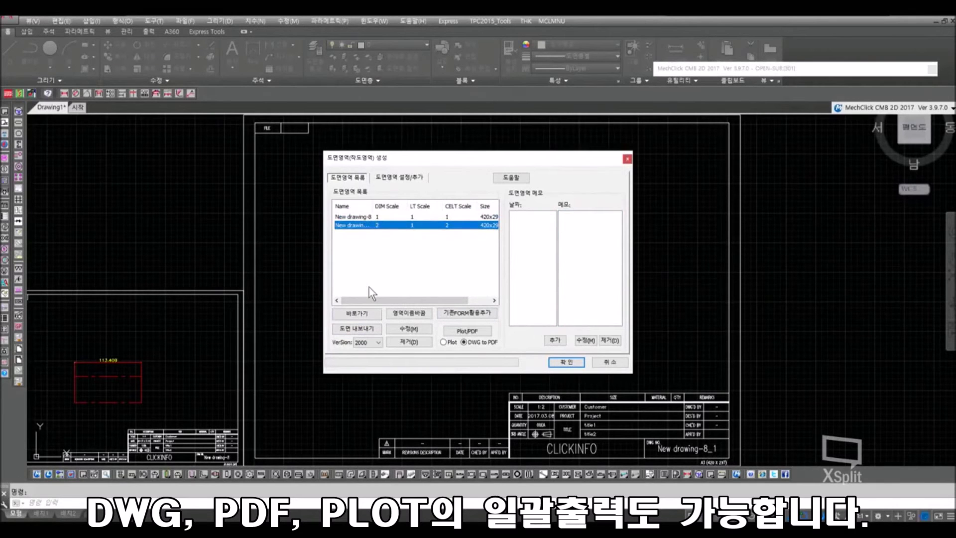
left_click(377, 217, "shift")
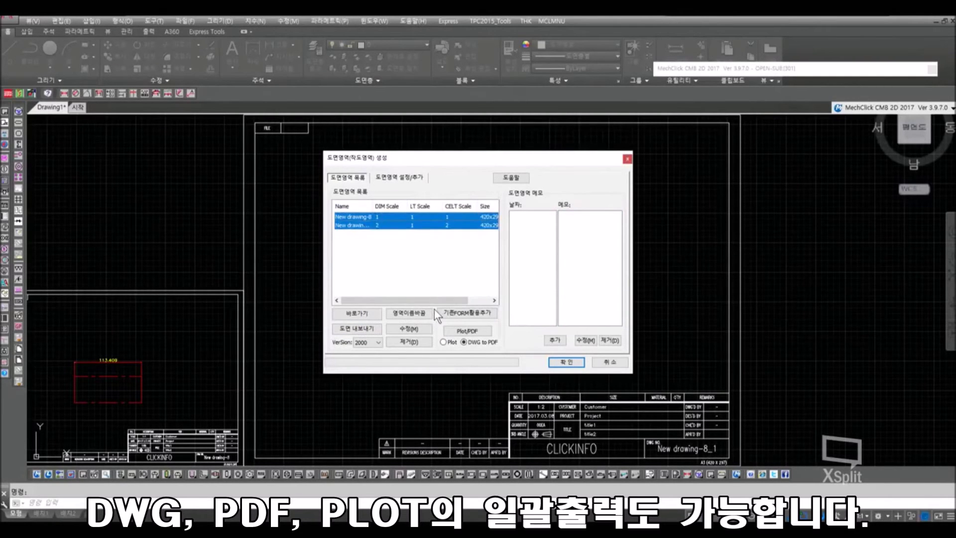
left_click(364, 343)
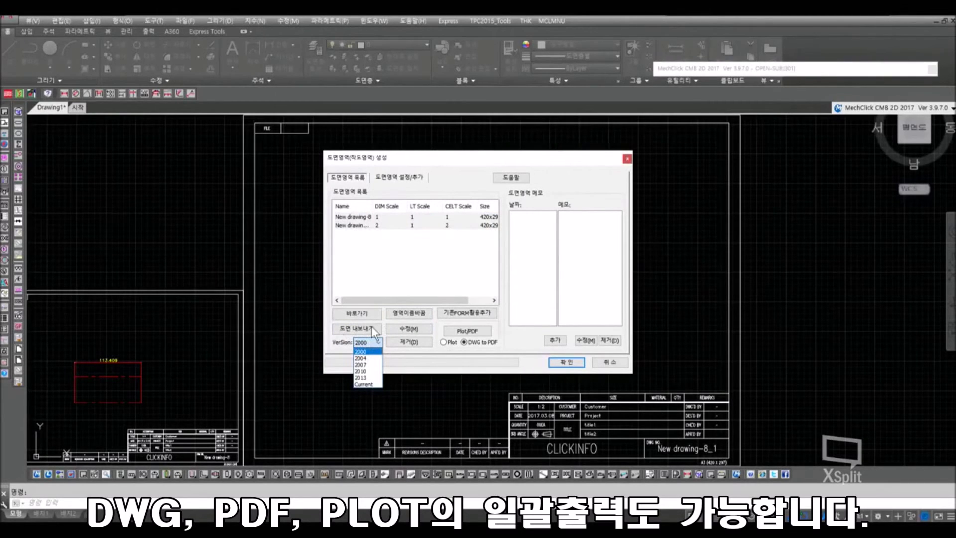
left_click(608, 361)
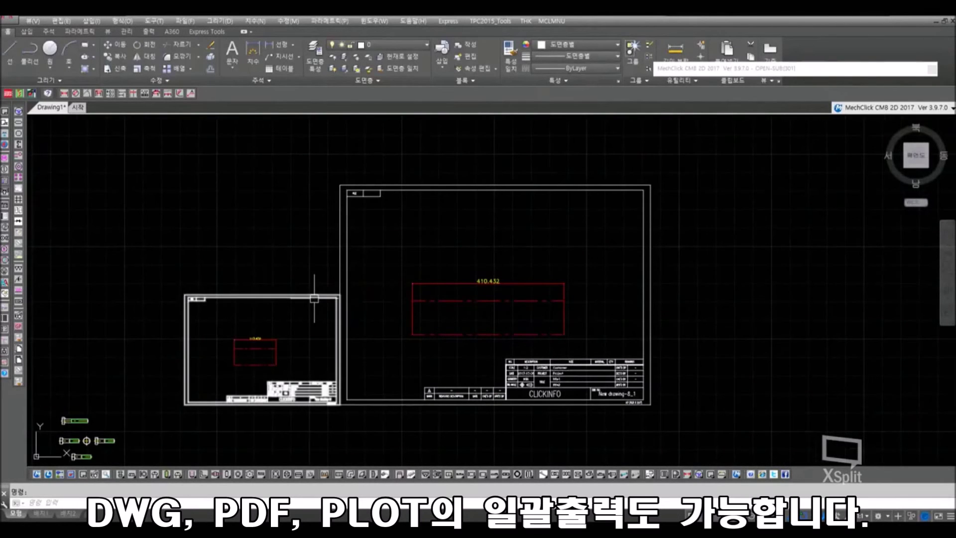
- Try to write the 1:1 frame with its contents to a separate file using Write Block, and cancel
type("w")
key("Return")
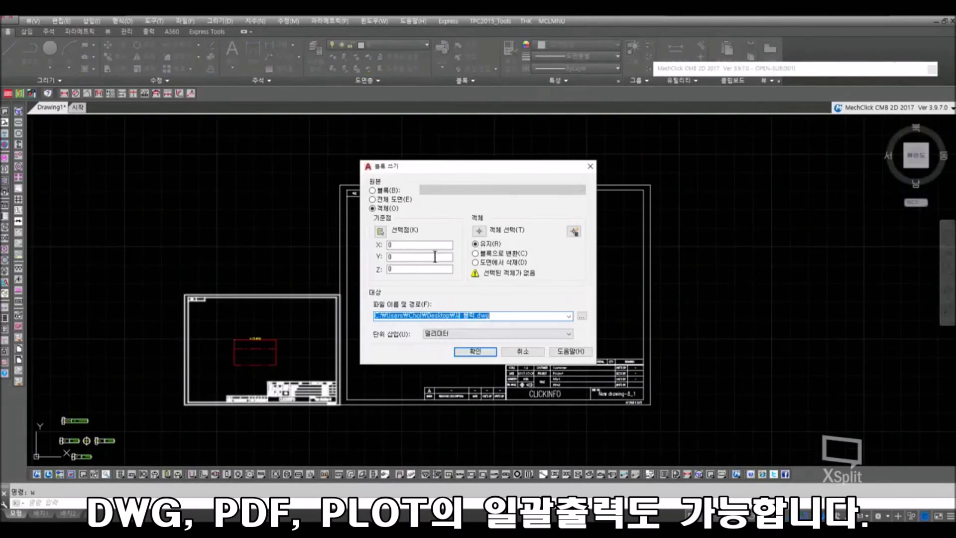
left_click(479, 230)
left_click(165, 278)
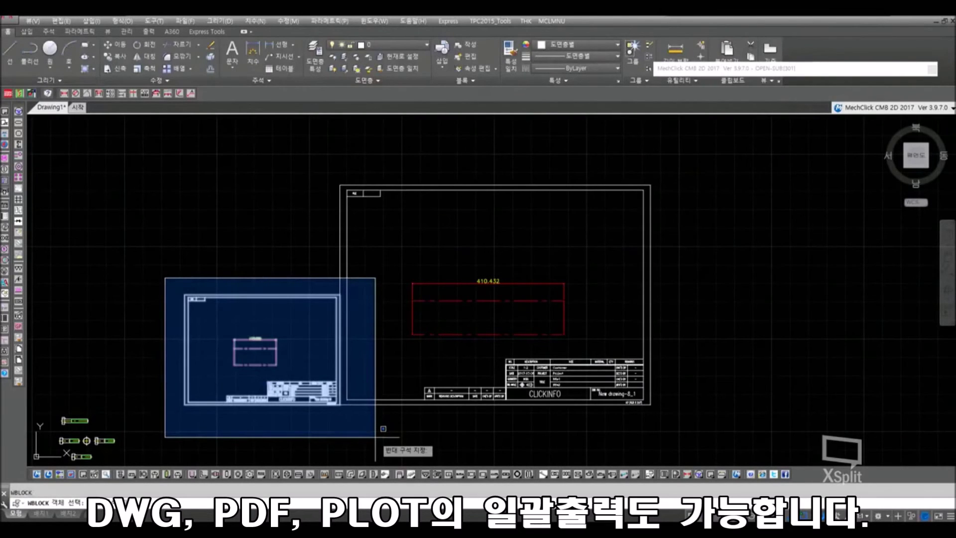
key("Escape")
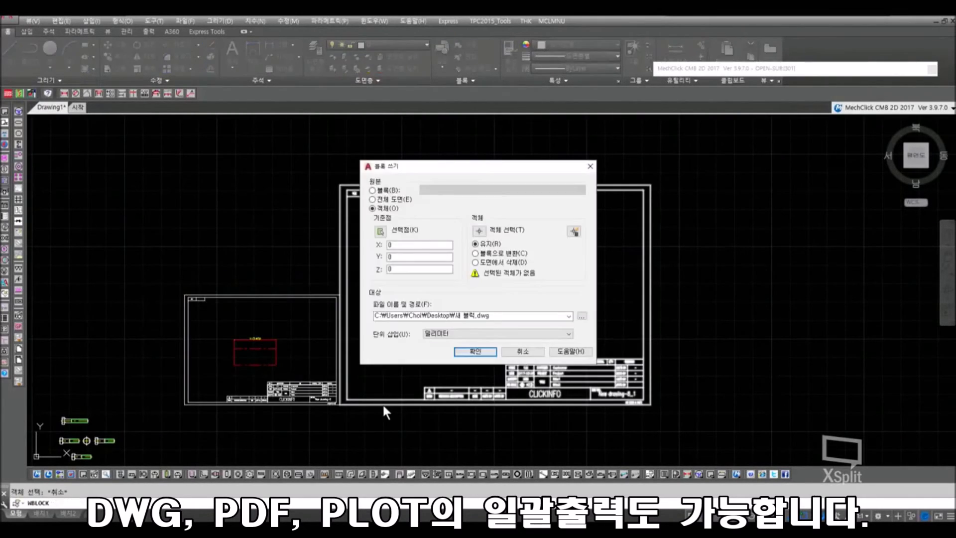
left_click(520, 351)
- Turn off the drawing grid
key("F7")
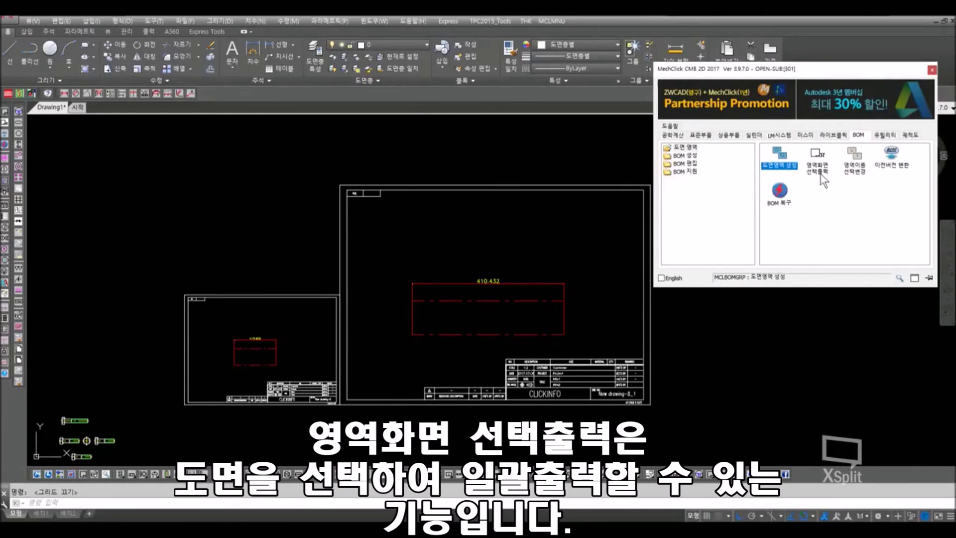
- Try a standard plot with the previous plot settings and a plot window around the 1:2 frame, and cancel it
double_click(820, 174)
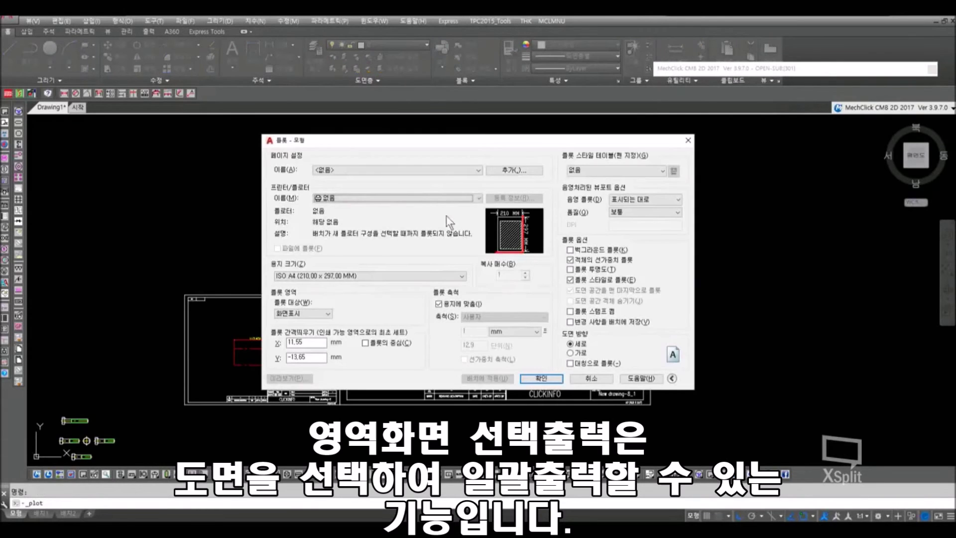
left_click(411, 173)
left_click(409, 183)
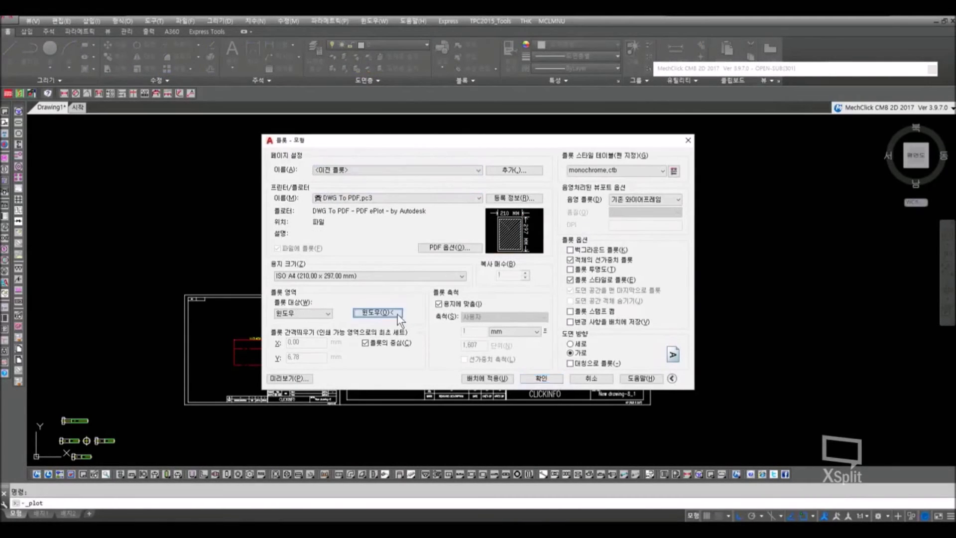
left_click(398, 314)
left_click(347, 190)
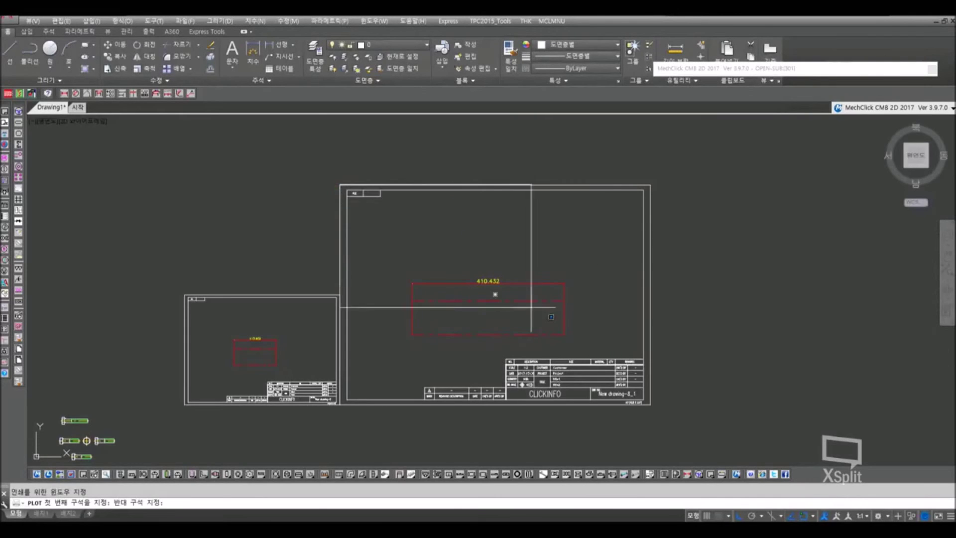
left_click(656, 414)
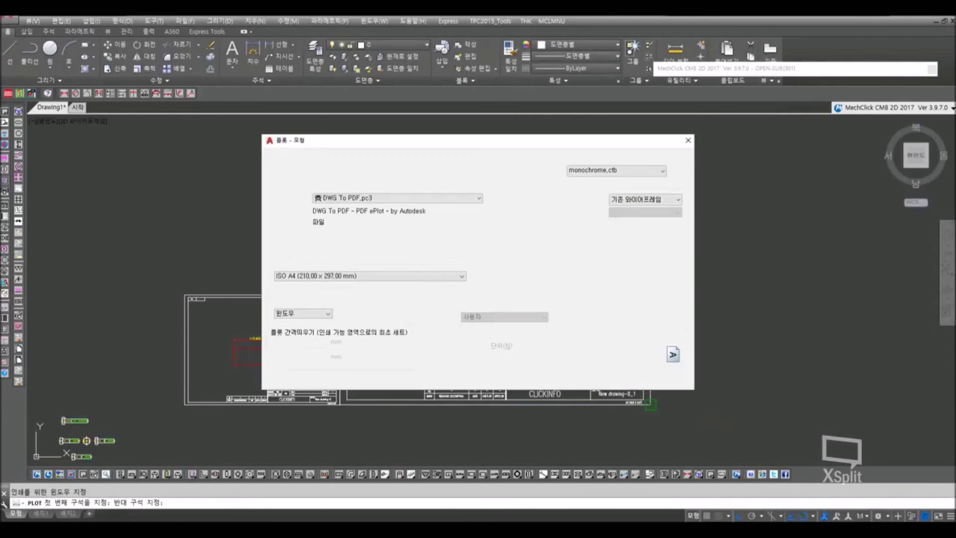
left_click(593, 377)
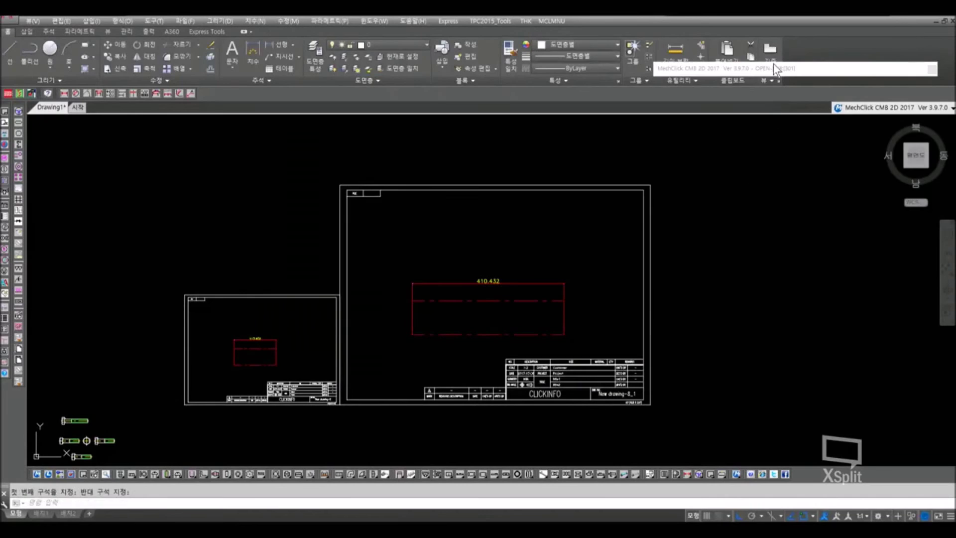
- Try the MechClick selective area plot on both frames with DocuCentre SC2020, A4 paper and monochrome.ctb, and cancel it
mouse_move(772, 66)
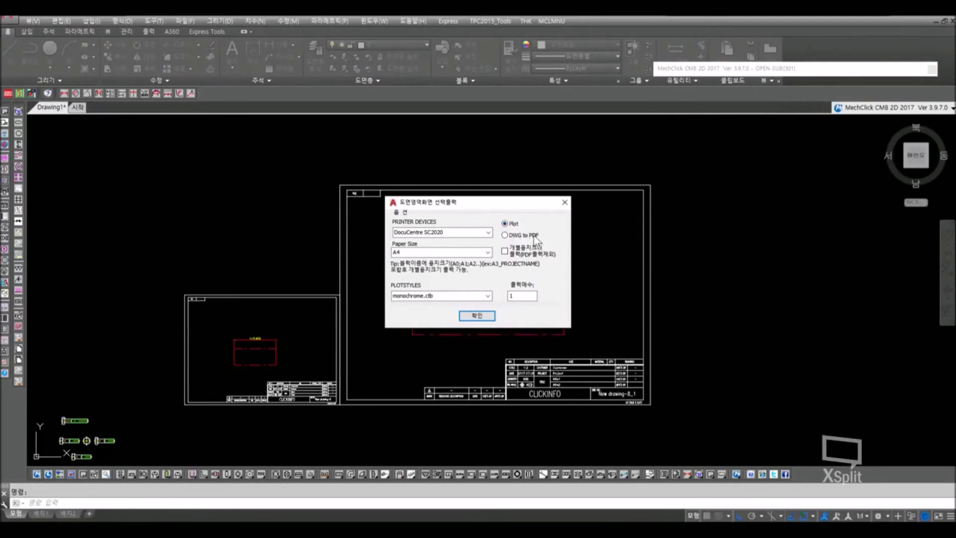
left_click(462, 315)
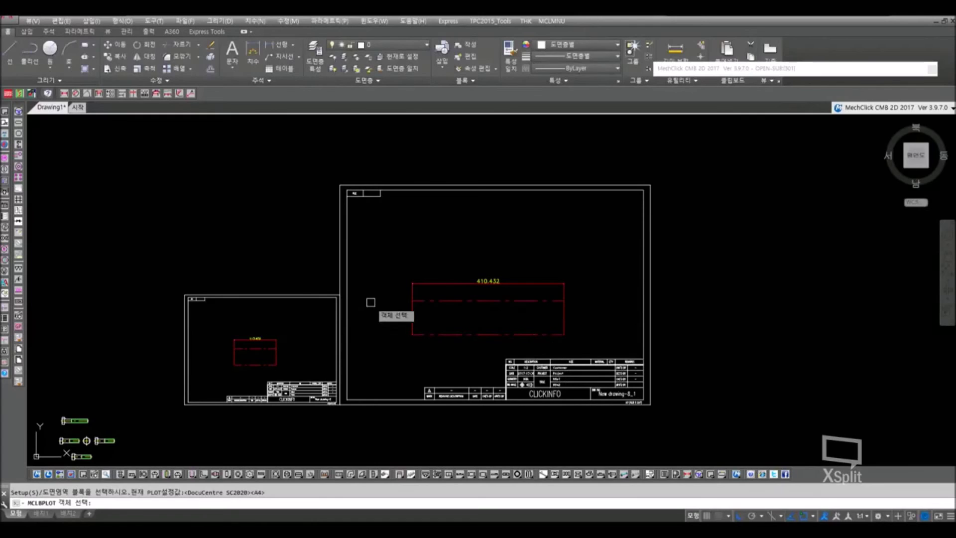
left_click(307, 297)
left_click(482, 188)
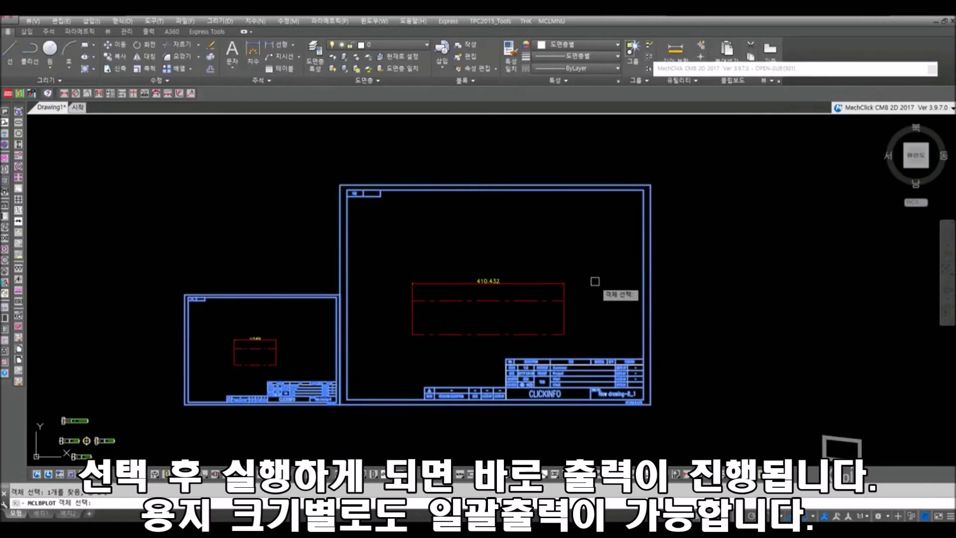
key("Escape")
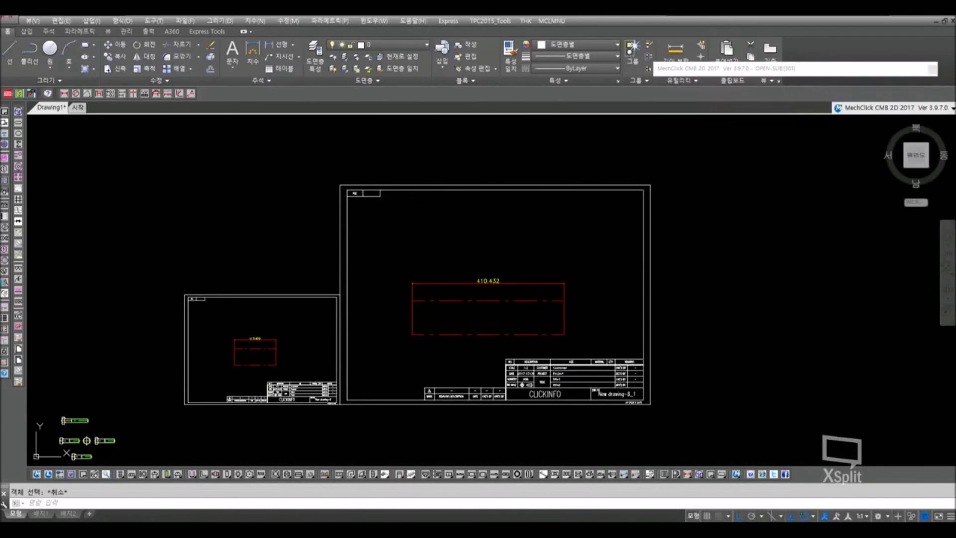
- Review the setup options of the MechClick selective area plot, accept them as they are, and leave the command
key("Return")
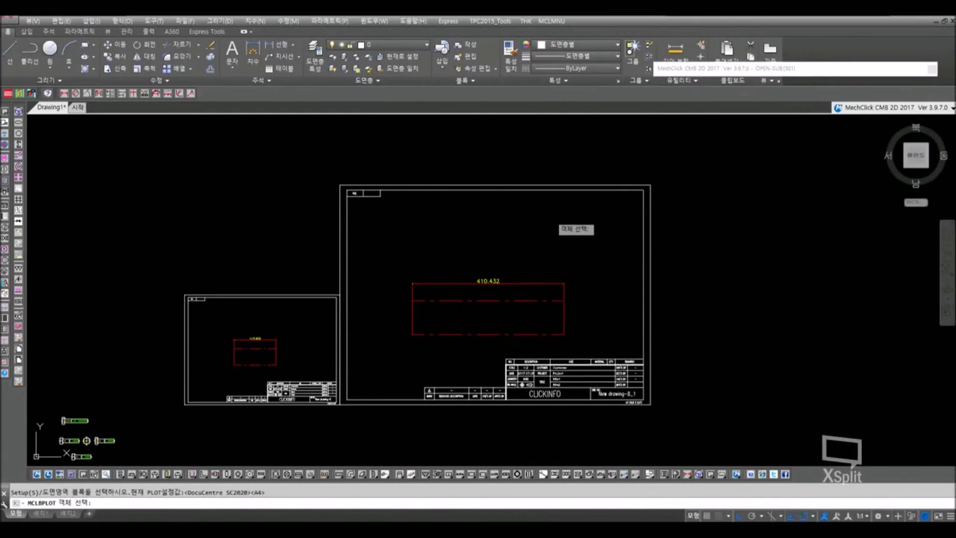
type("s")
key("Return")
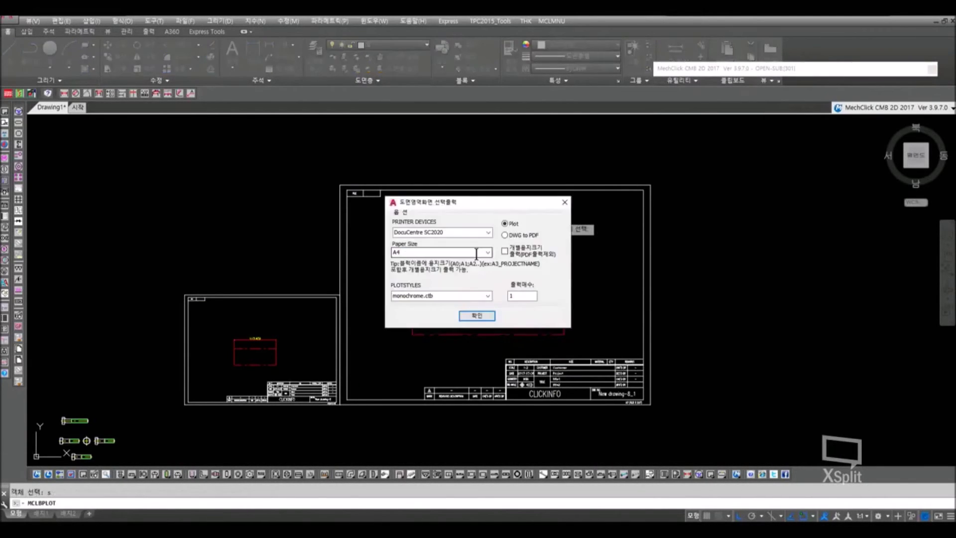
left_click(476, 315)
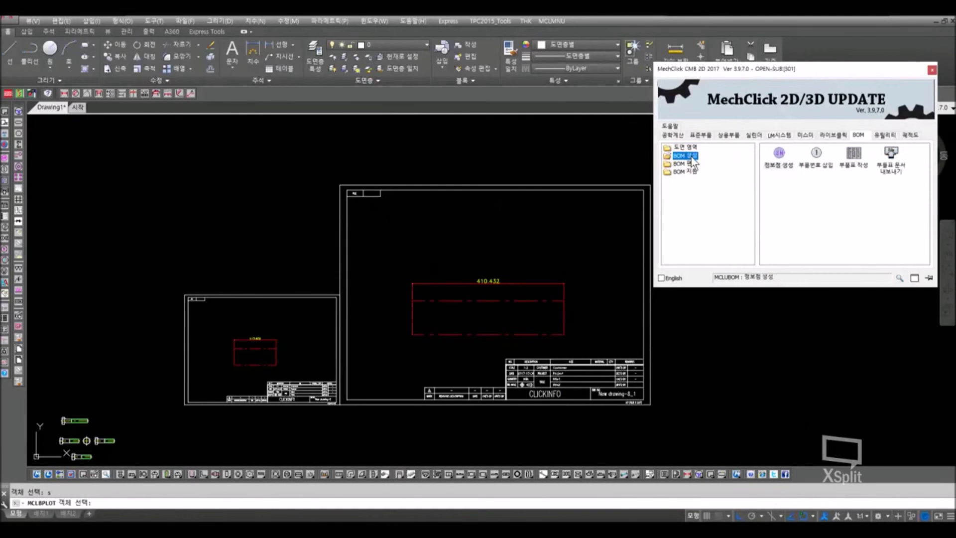
key("Escape")
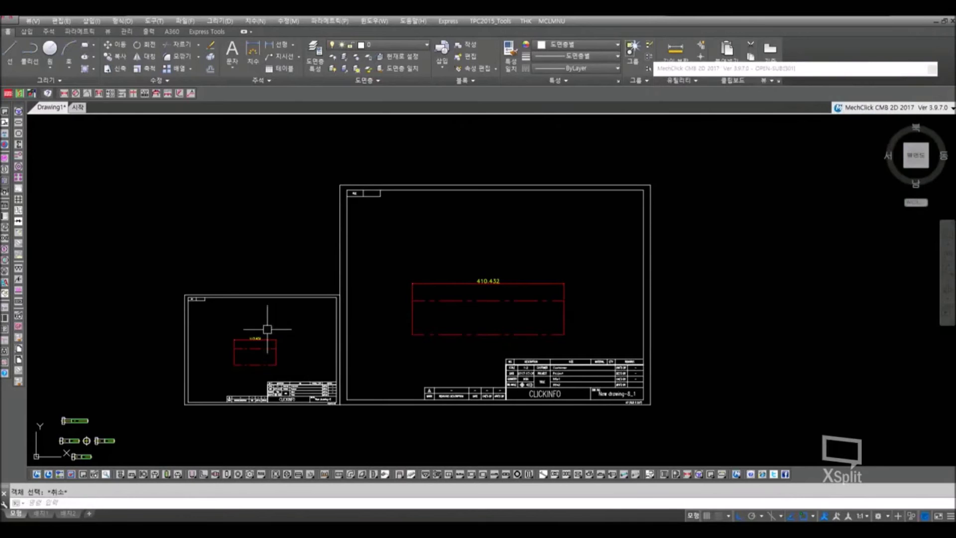
- Erase the dimensioned rectangle and its centre line inside the smaller 1:1 drawing frame
scroll(267, 329, "up", 5)
type("e")
key("Return")
left_click(248, 294)
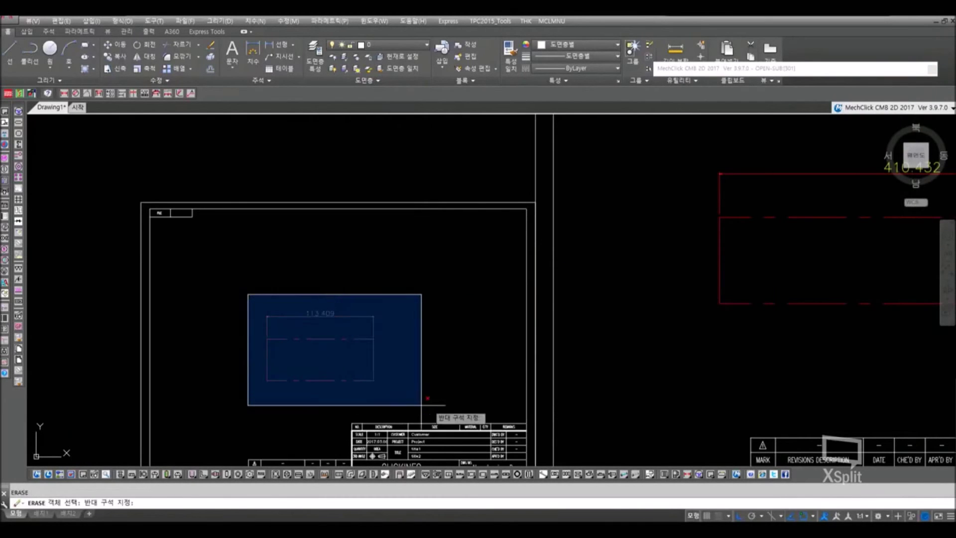
left_click(422, 405)
key("Return")
middle_click_drag(382, 330, 471, 283)
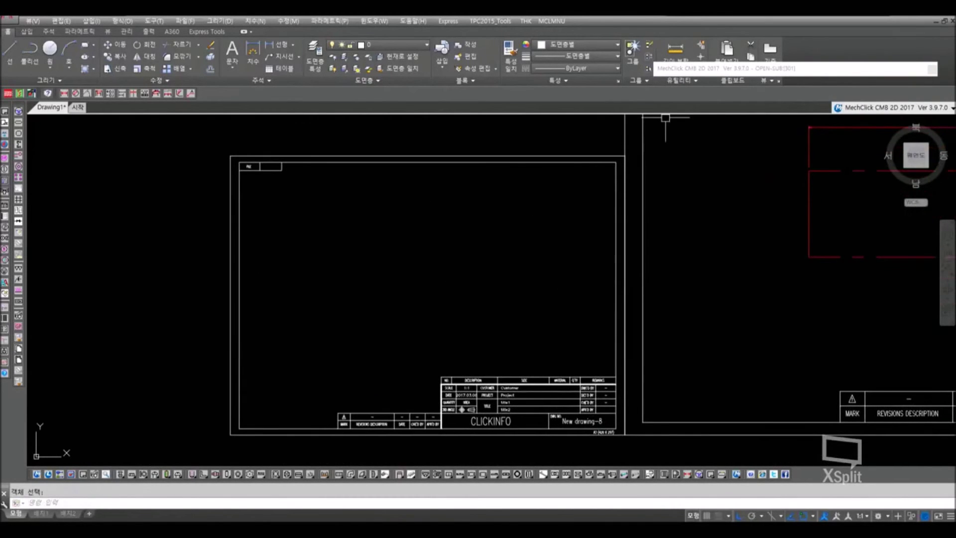
- Insert two 75X40X5X7-100L channel sections back to back in the 1:1 frame, mirroring the second one
left_click(767, 130)
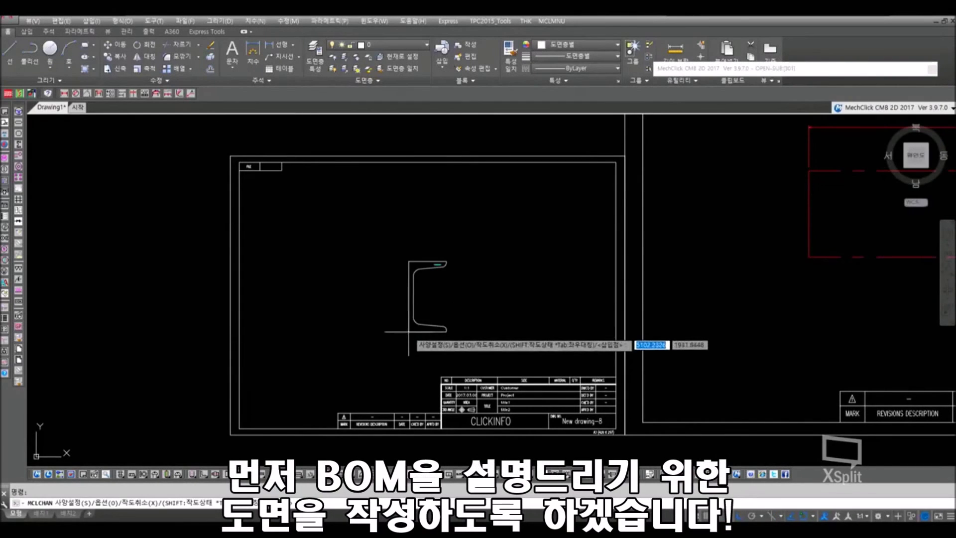
left_click(409, 331)
key("Tab")
left_click(408, 331)
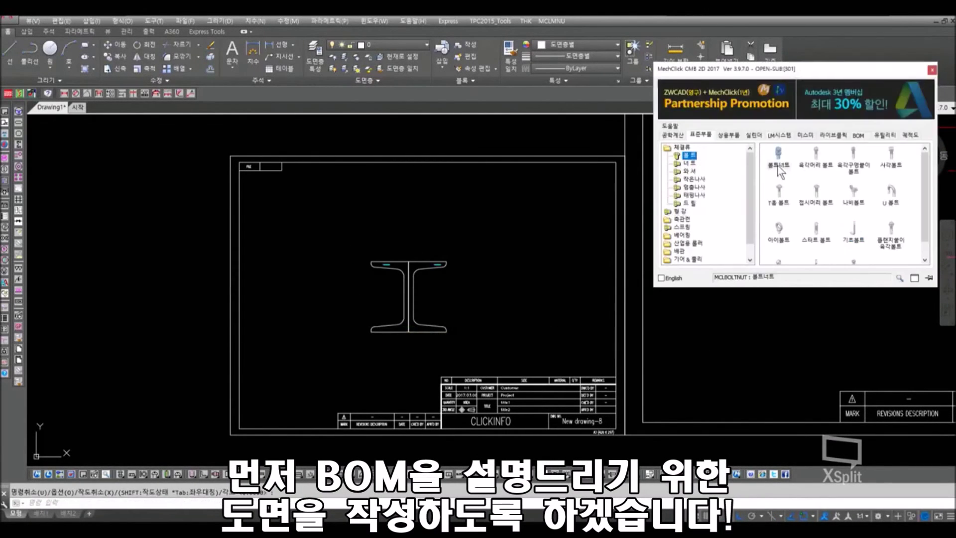
- Start an M10 bolt-and-nut assembly with a spring washer, plain washer and Nut 1 stacked on the nut side
left_click(778, 164)
key("s")
key("Return")
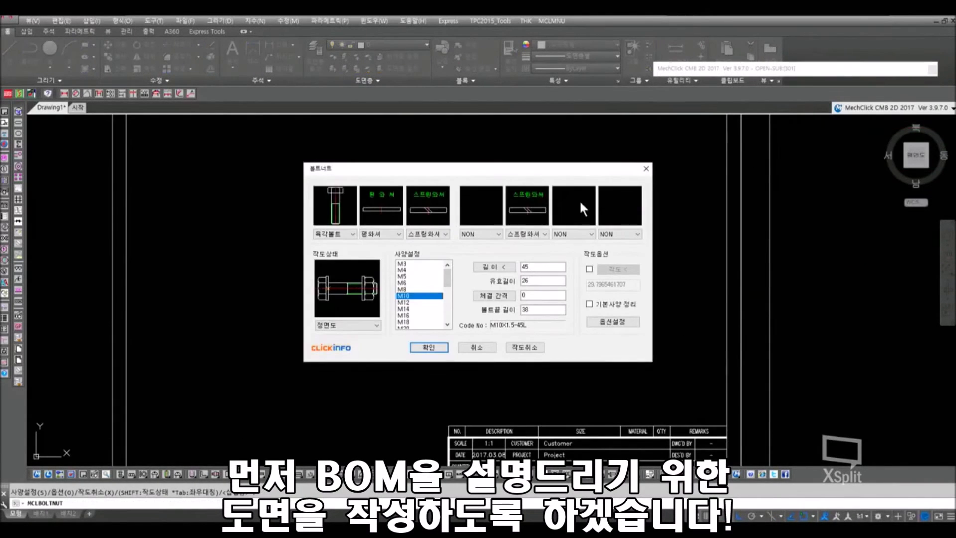
left_click(583, 208)
left_click(491, 203)
- Take the 10 mm grip from the two channel webs, set the bolt end length to 3, and place the assembly through the webs
left_click(494, 295)
left_click(427, 203)
left_click(426, 224)
type("3")
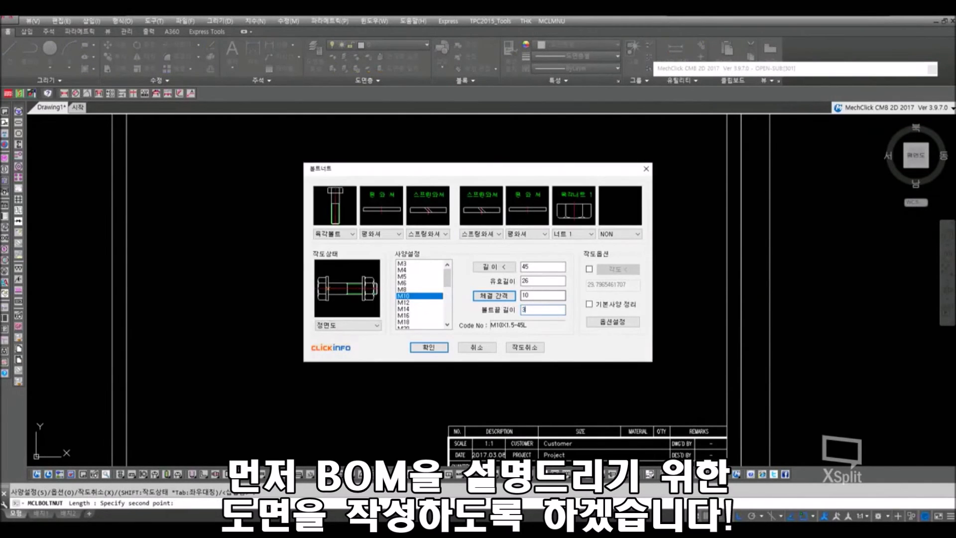
left_click(531, 295)
left_click(347, 325)
left_click(428, 347)
key("Escape")
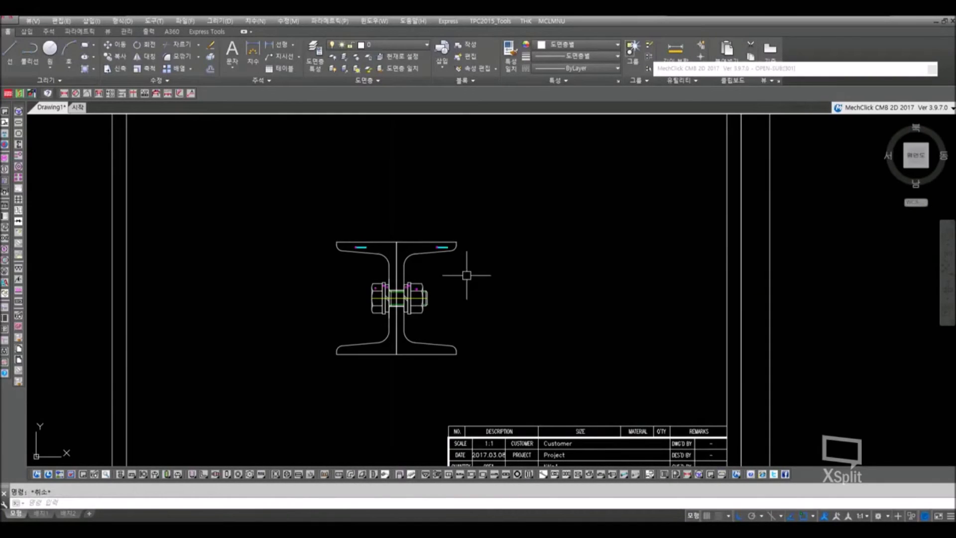
- Examine the BM marks on the fasteners and channels, and check the BM creation setting in the hexagon head bolt's drawing options
scroll(393, 272, "up", 8)
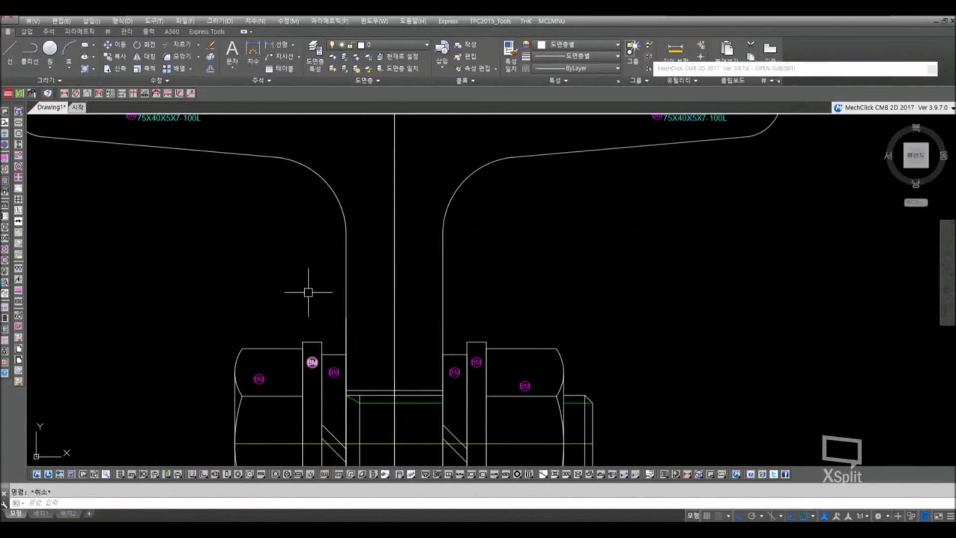
middle_click_drag(312, 292, 343, 301)
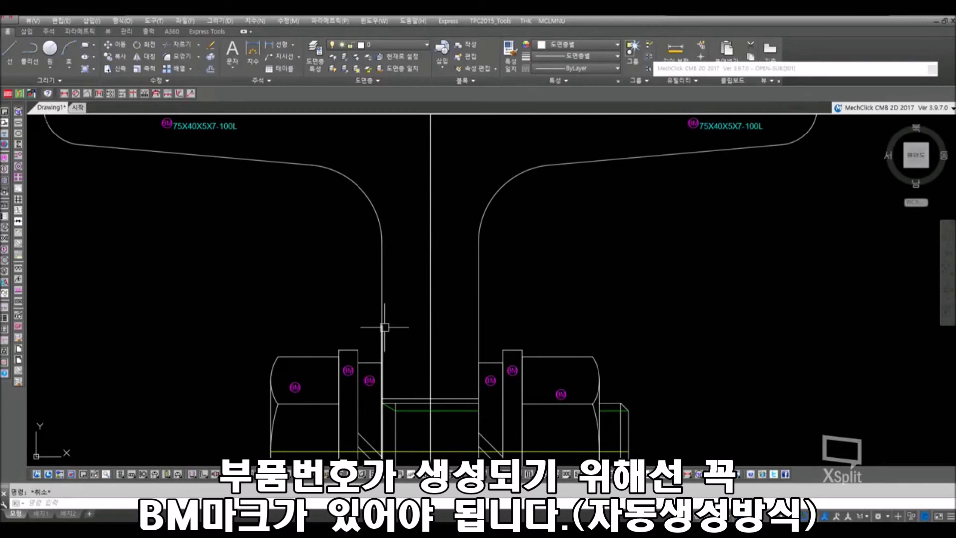
left_click(371, 364)
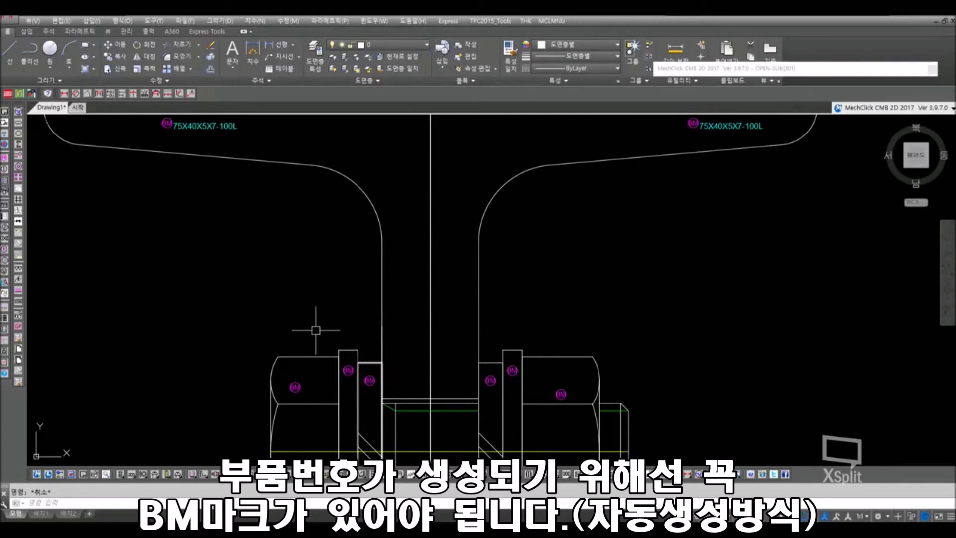
key("Escape")
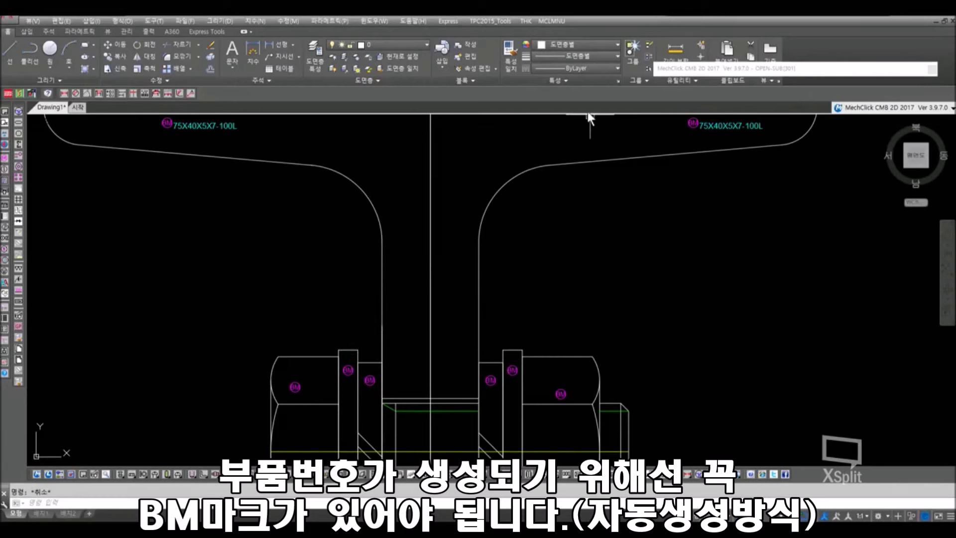
left_click(672, 68)
left_click(814, 162)
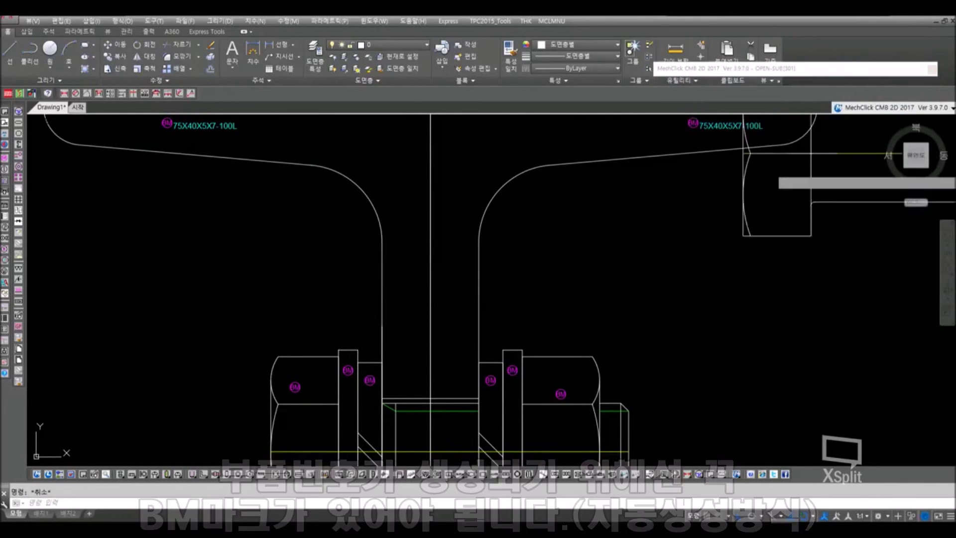
key("s")
key("Return")
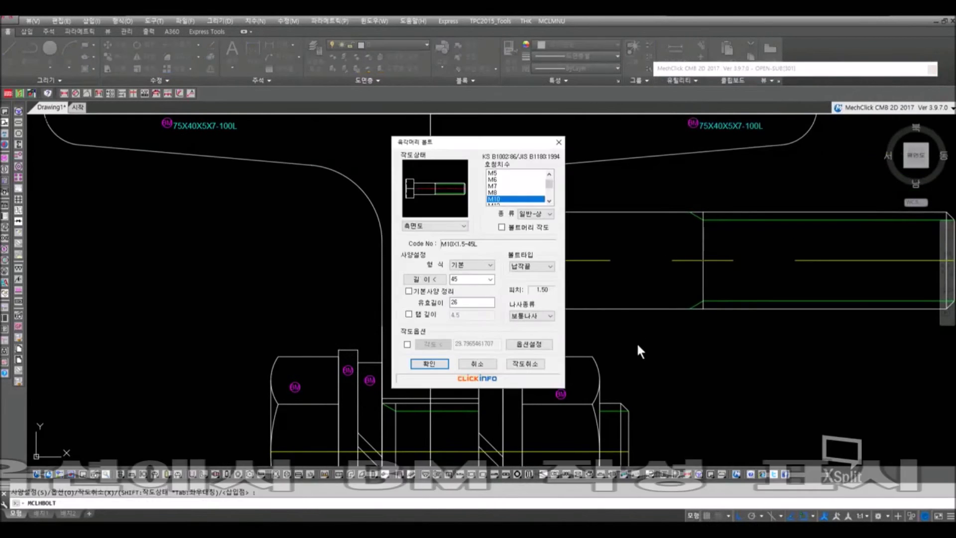
left_click(538, 343)
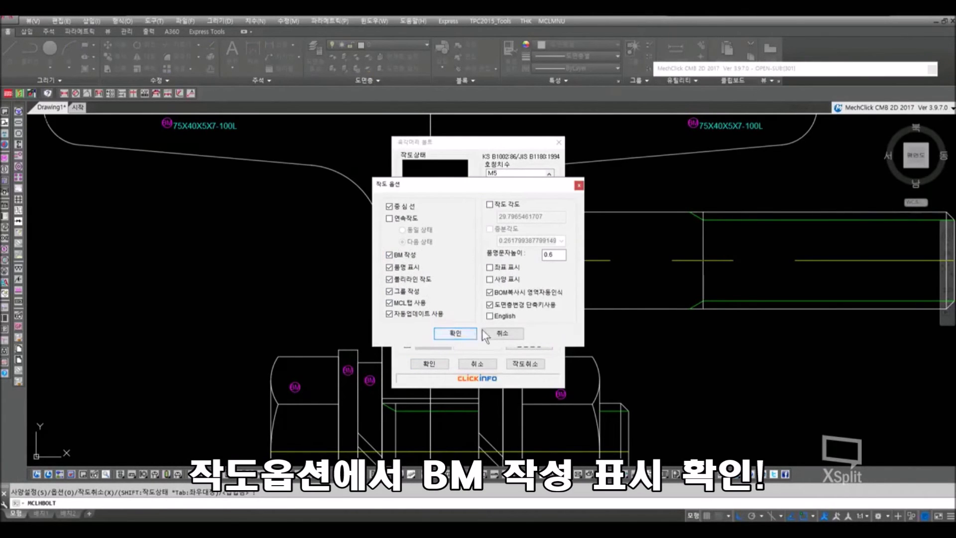
left_click(501, 334)
left_click(480, 364)
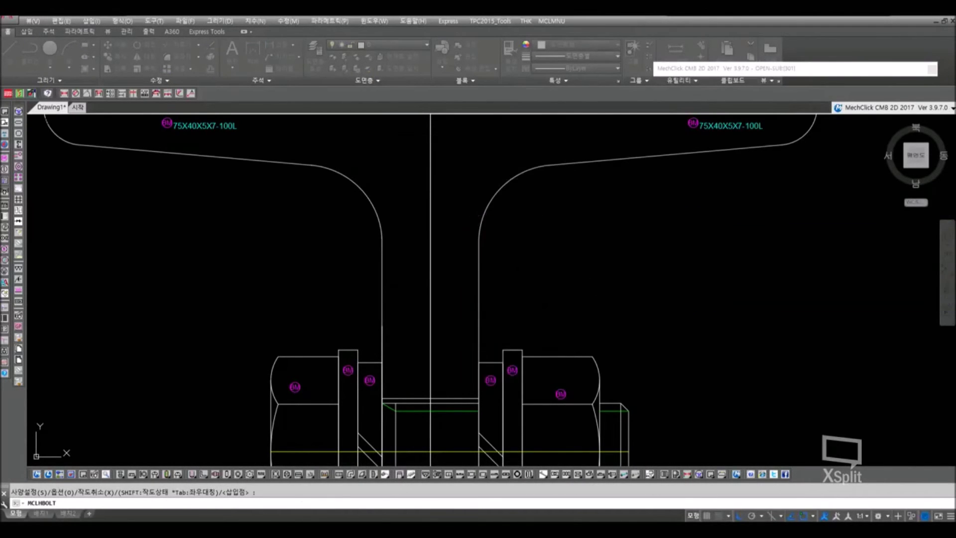
- Open the BOM part number insertion settings for the New drawing-8 area
middle_click_drag(638, 269, 469, 279)
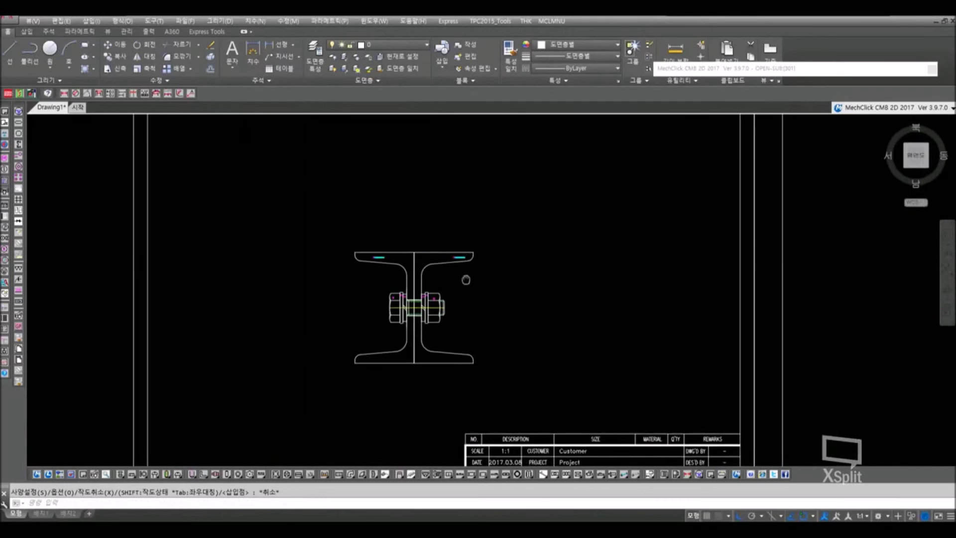
mouse_move(836, 72)
left_click(858, 135)
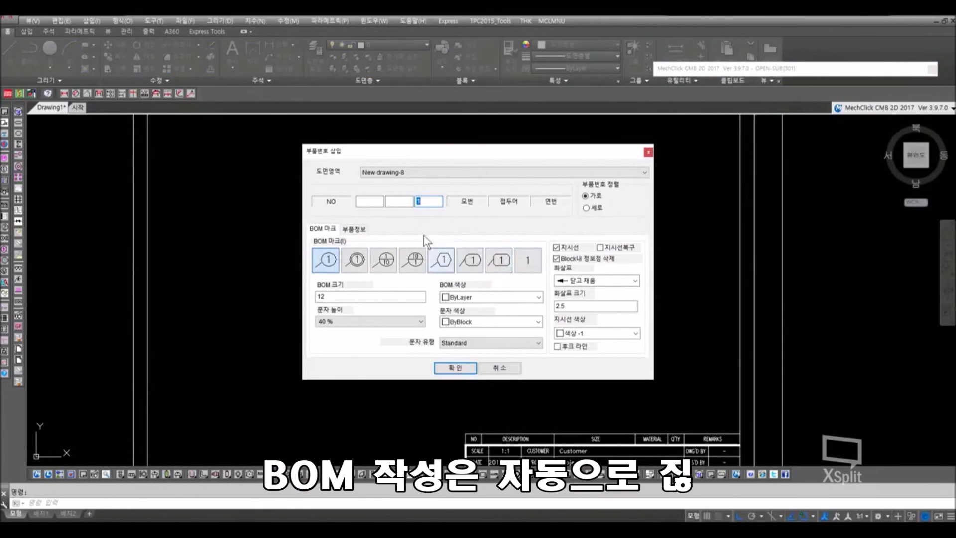
- Try the part numbering with parent number p and serial number 001, and restore the plain starting number 1
left_click(380, 201)
type("p")
left_click(419, 201)
key("BackSpace")
type("001")
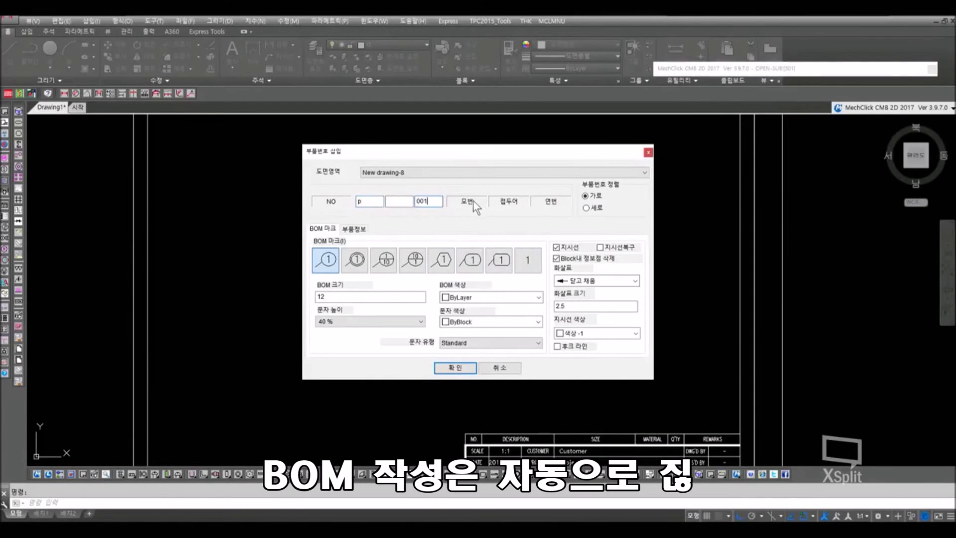
left_click(371, 200)
key("BackSpace")
key("Tab")
key("Tab")
type("1")
left_click(389, 203)
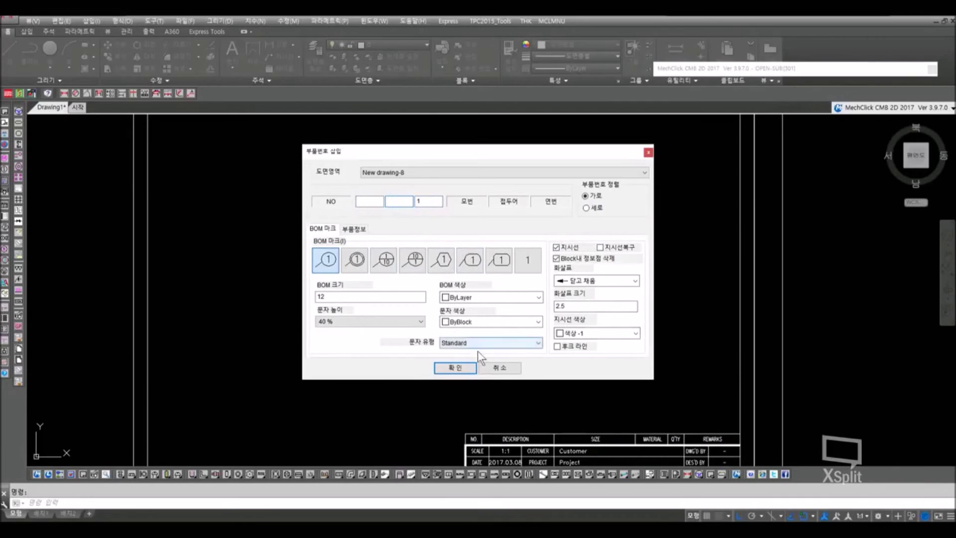
- Insert part number balloons for the whole channel and bolt assembly, aligned in a horizontal row above it with ortho off
left_click(451, 367)
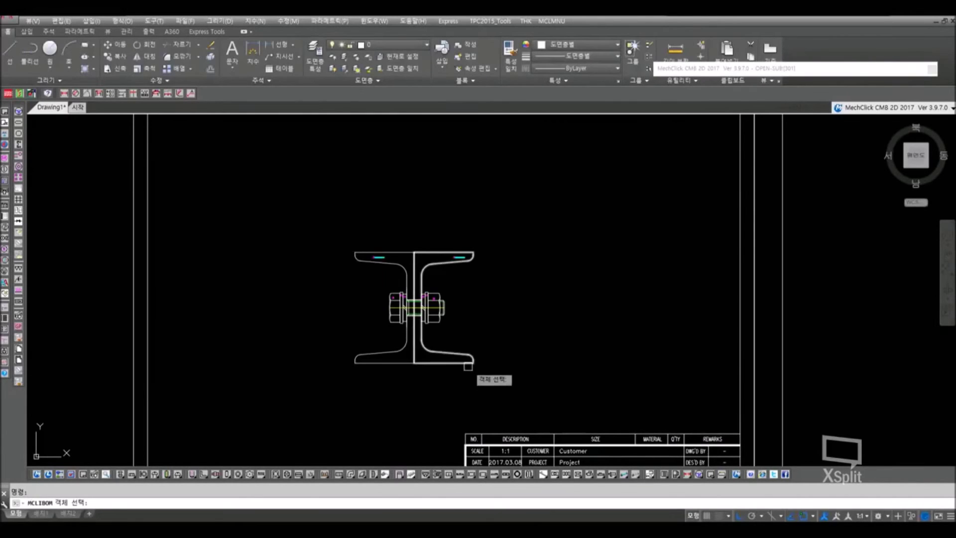
left_click(327, 229)
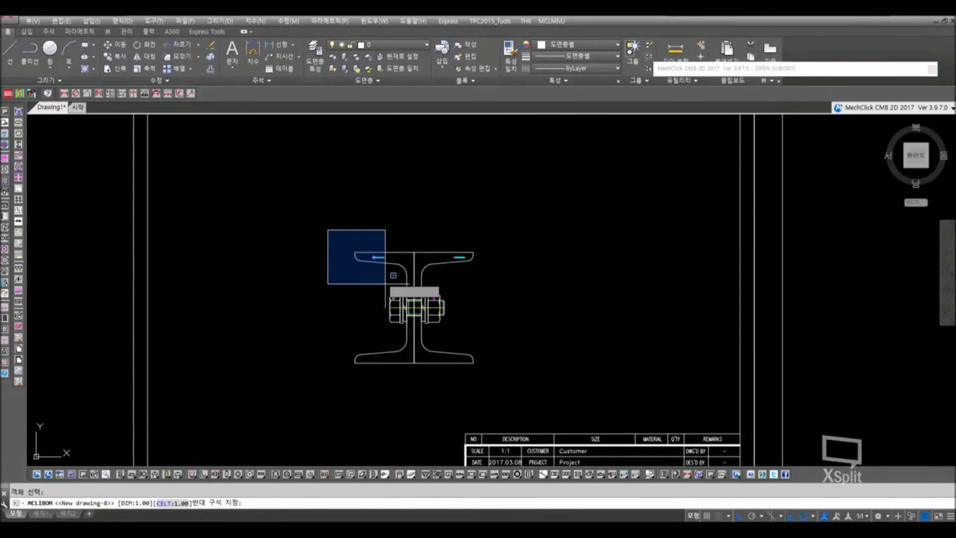
left_click(547, 383)
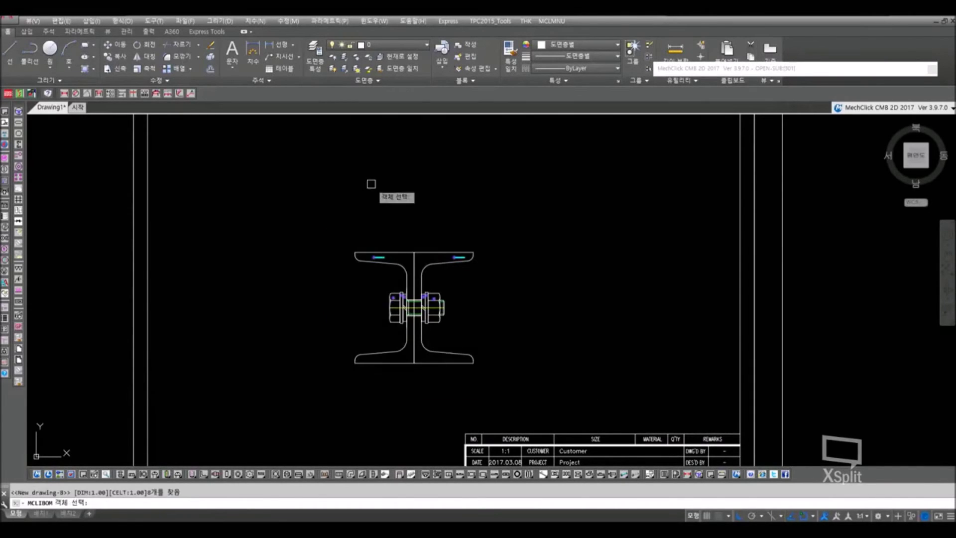
key("Return")
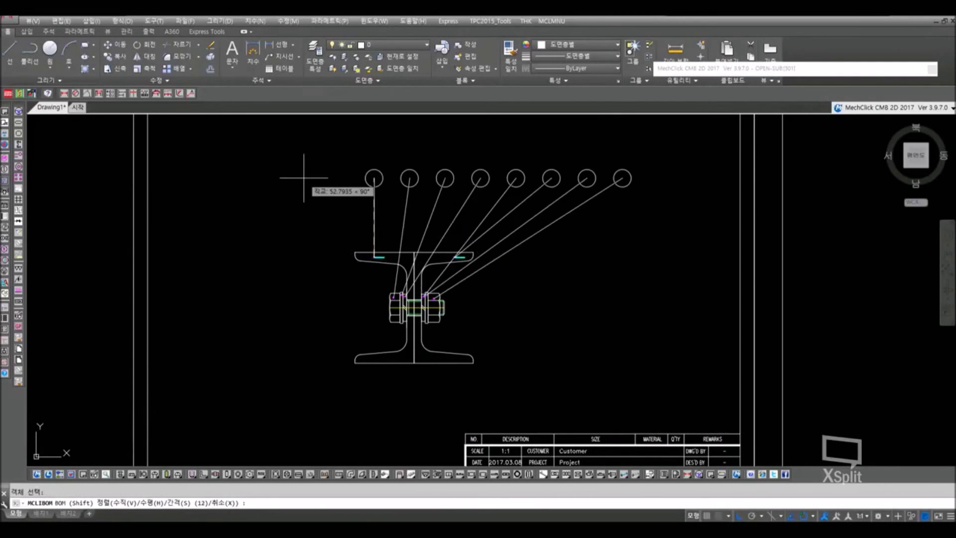
key("F8")
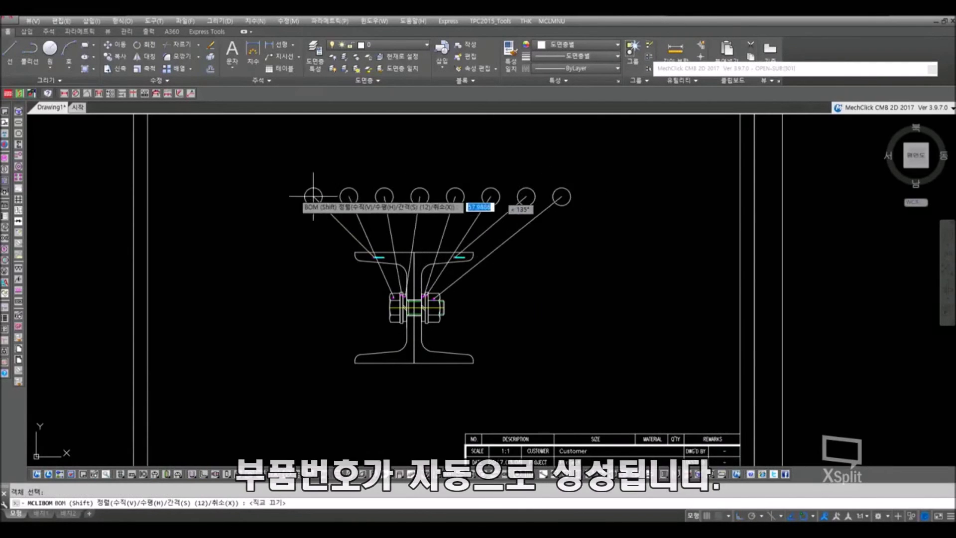
scroll(305, 183, "down", 5)
scroll(338, 209, "up", 5)
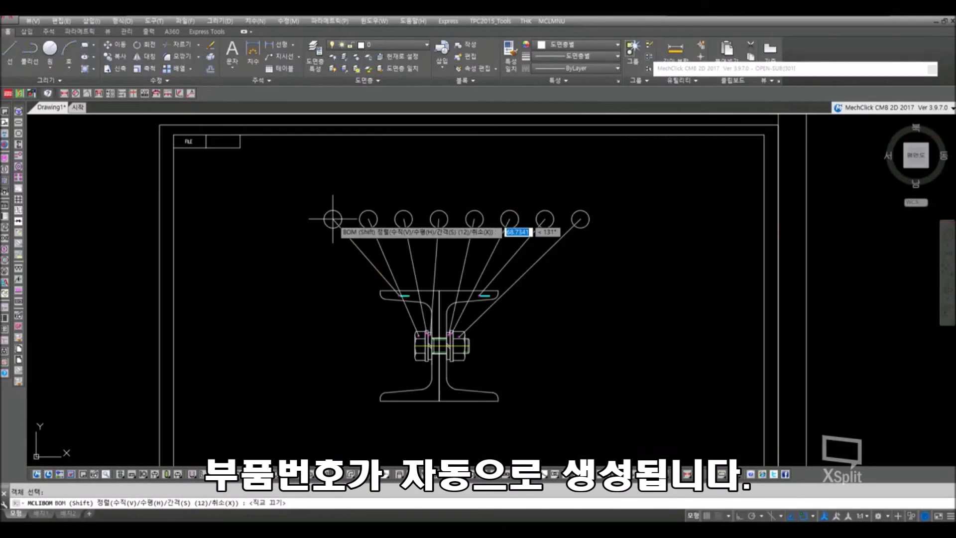
mouse_move(341, 213)
middle_mouse_down()
mouse_move(347, 224)
mouse_move(332, 199)
middle_mouse_up()
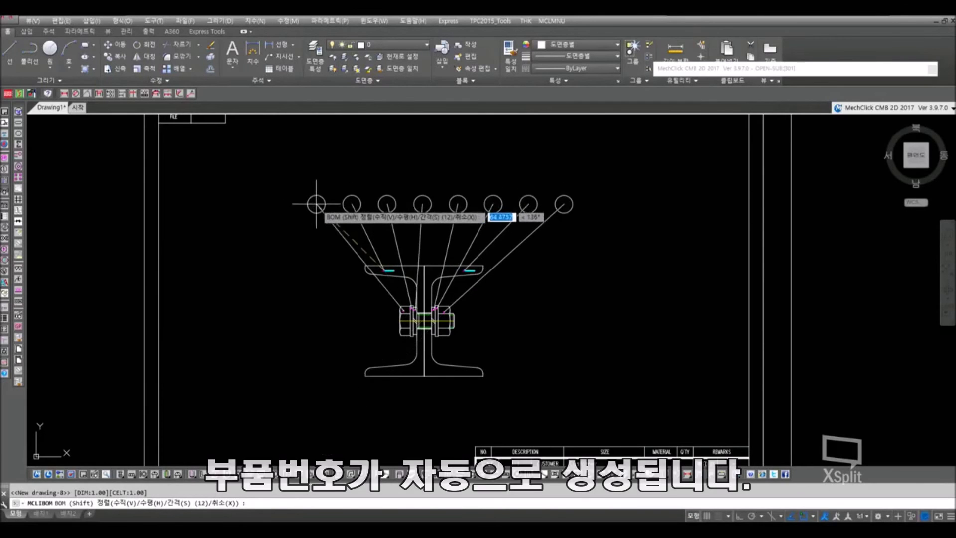
left_click(307, 201)
key("Escape")
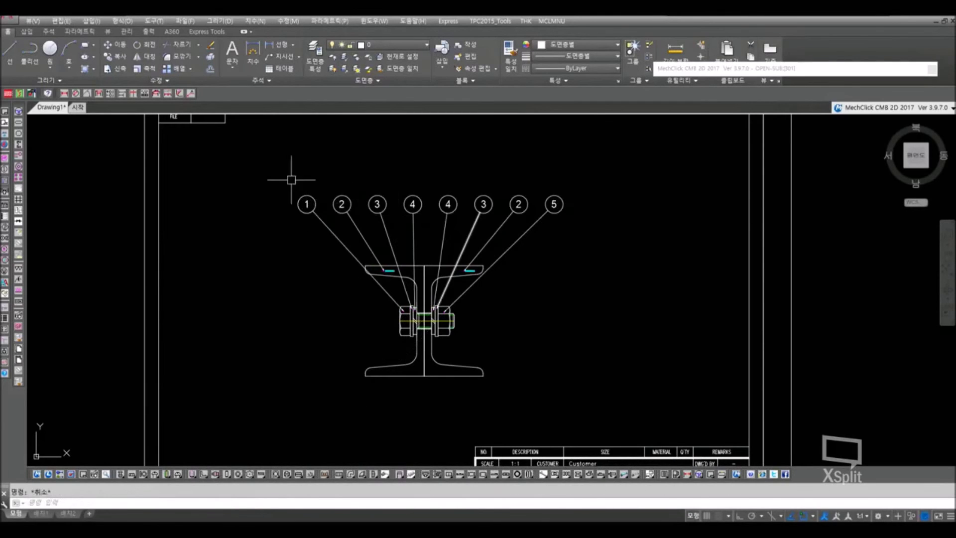
- Move the channel and bolt assembly with its balloons toward the left side of the drawing frame
left_click(284, 177)
left_click(587, 390)
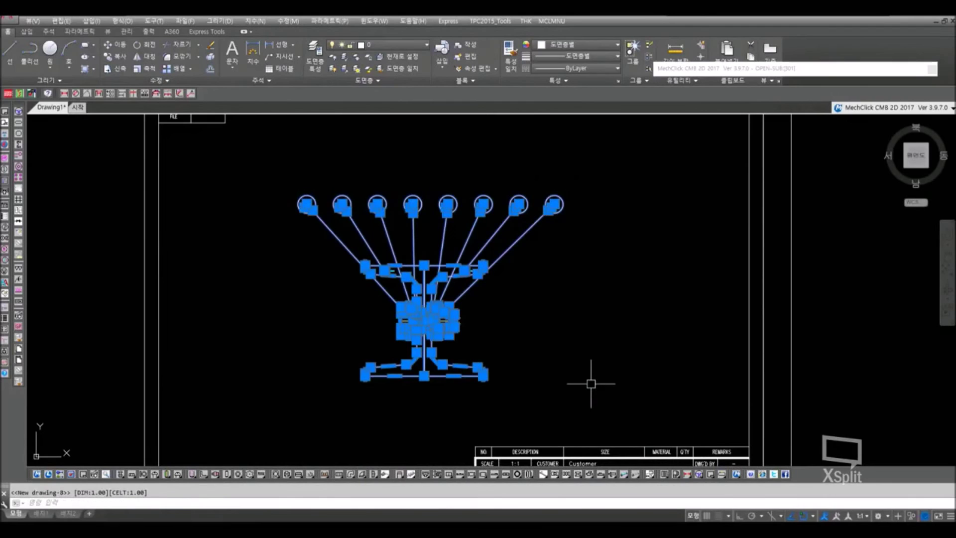
key("m")
key("space")
left_click(598, 356)
left_click(516, 351)
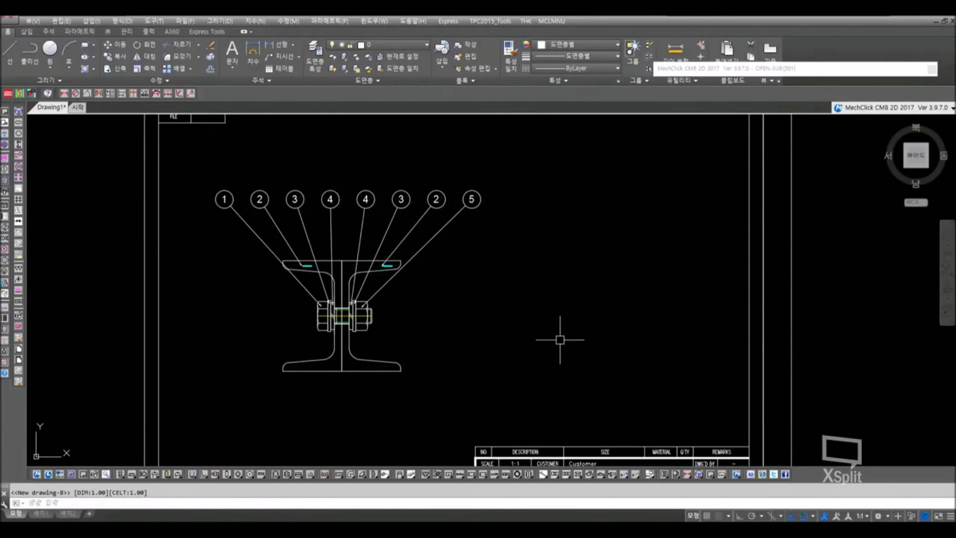
- Create the parts list for New drawing-8 above the title block, with all part numbers in bottom-to-top order
scroll(560, 340, "down", 3)
scroll(508, 262, "up", 1)
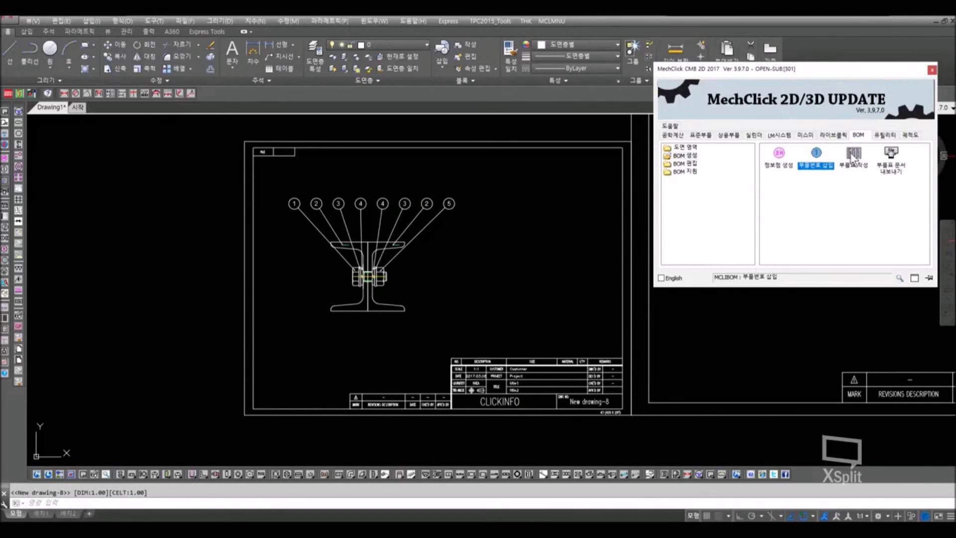
double_click(855, 152)
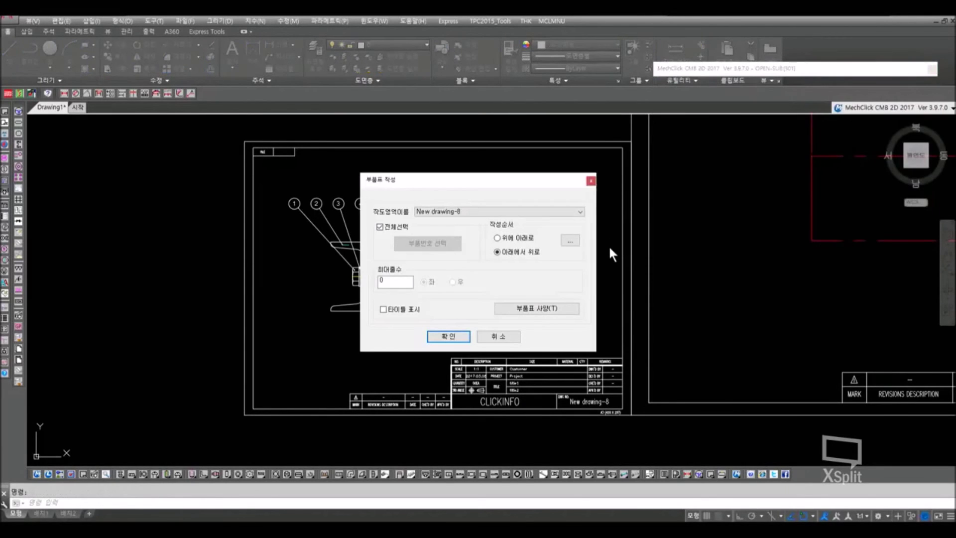
left_click(459, 332)
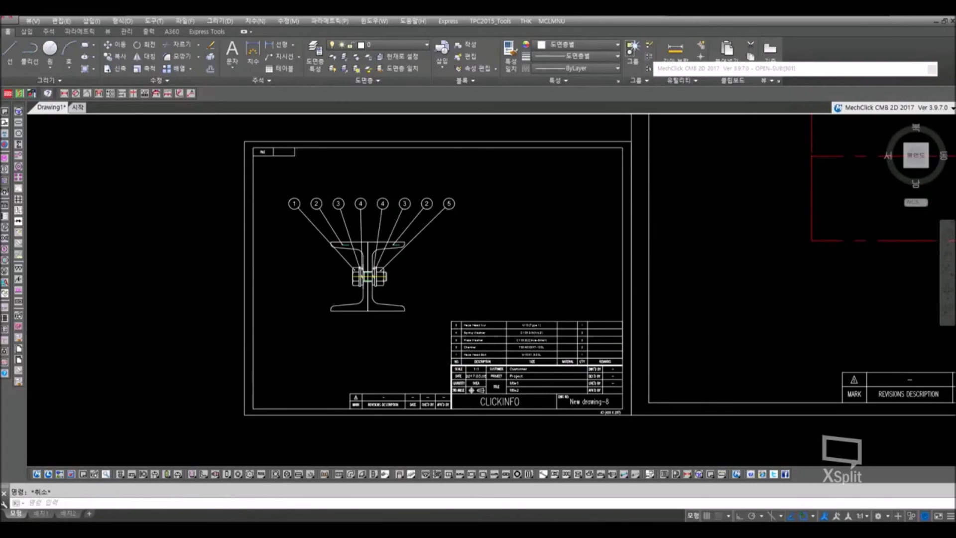
scroll(431, 290, "up", 2)
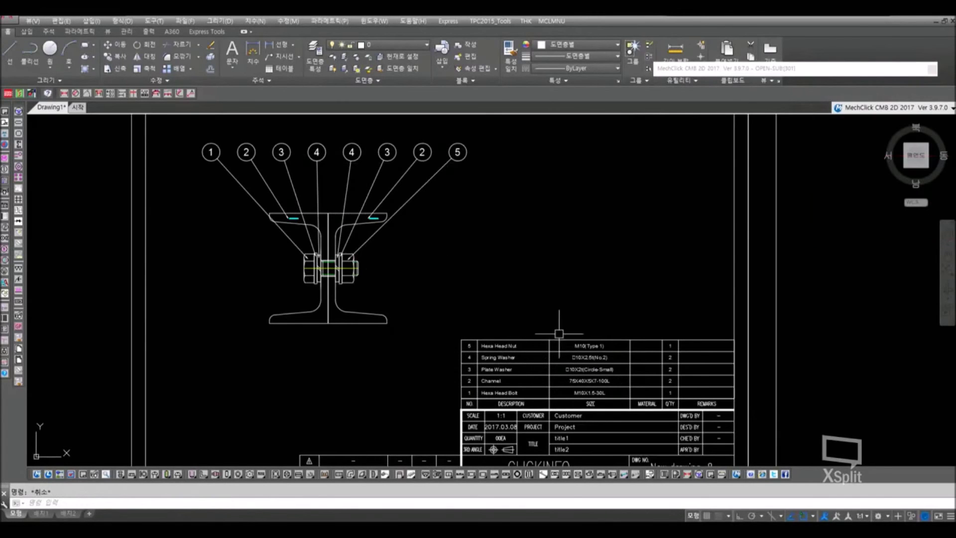
scroll(536, 351, "up", 3)
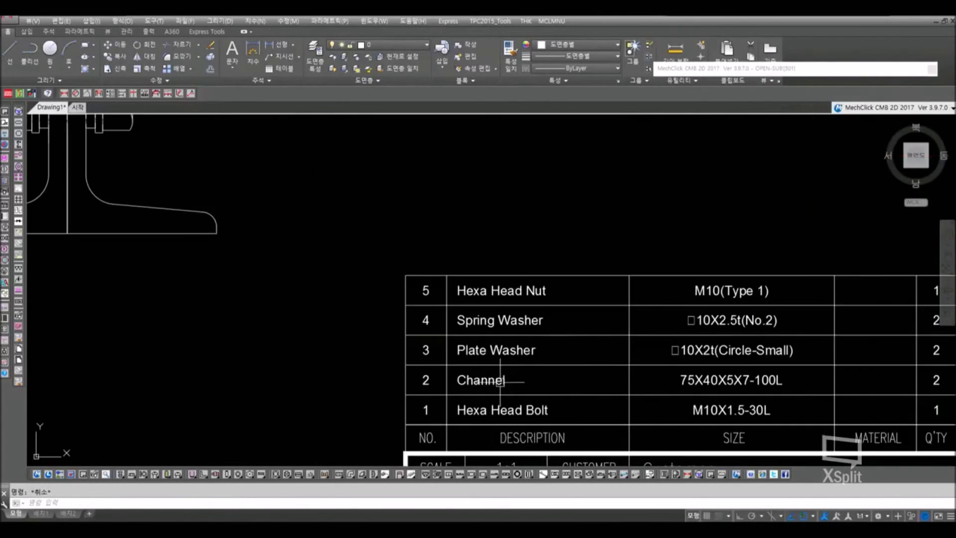
scroll(614, 277, "down", 3)
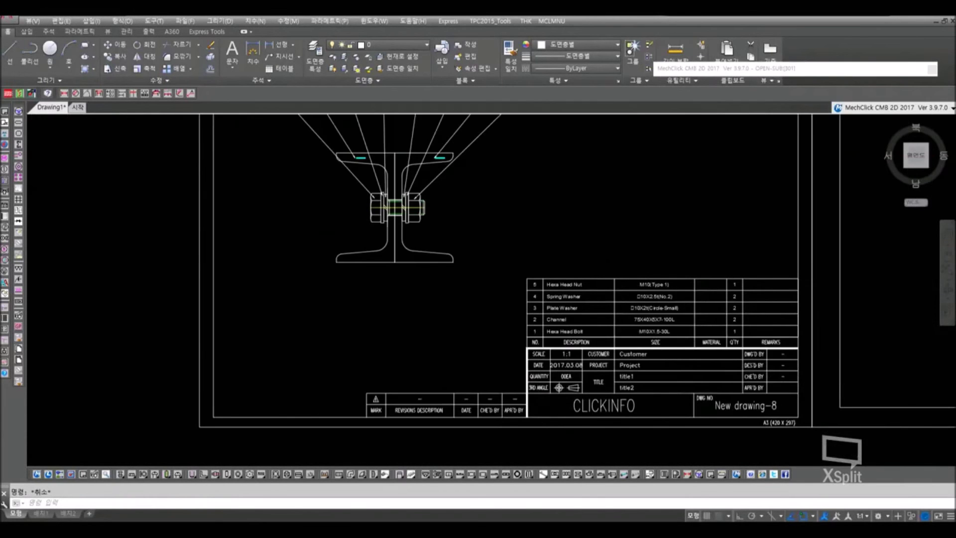
- Set the quantity of the Hexa Head Bolt to 5 in the part information list of New drawing-8
scroll(585, 233, "down", 2)
mouse_move(584, 234)
middle_mouse_down()
mouse_move(539, 330)
mouse_move(515, 306)
middle_mouse_up()
scroll(487, 280, "up", 2)
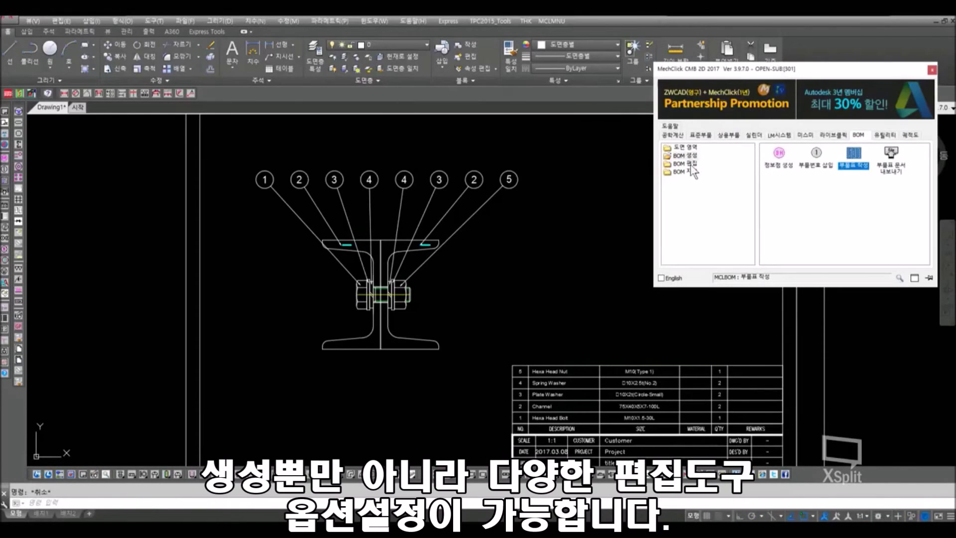
left_click(690, 163)
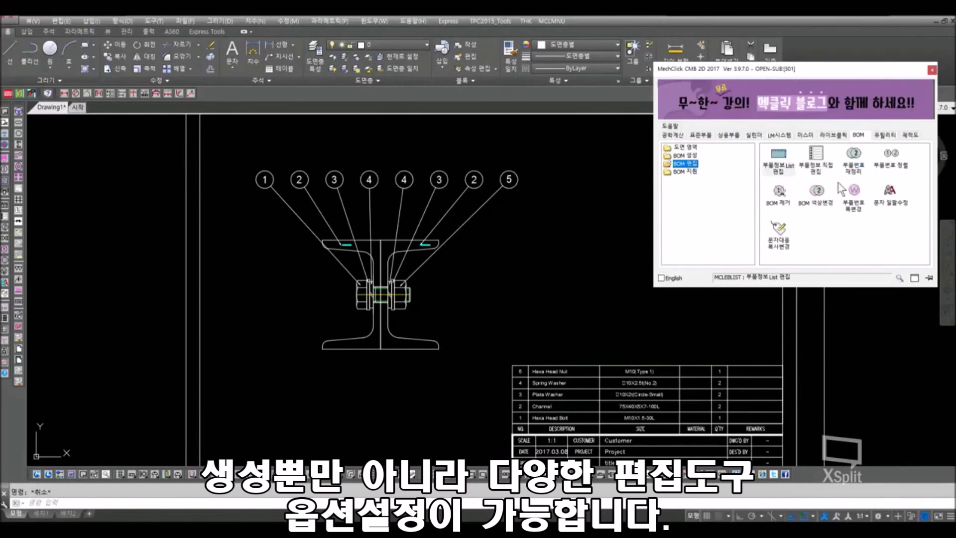
left_click(778, 158)
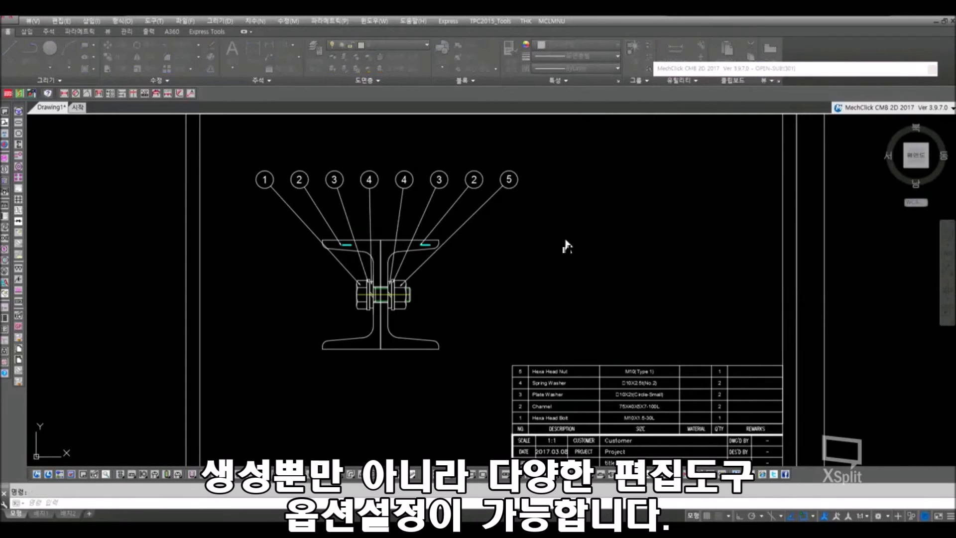
left_click_drag(518, 164, 727, 125)
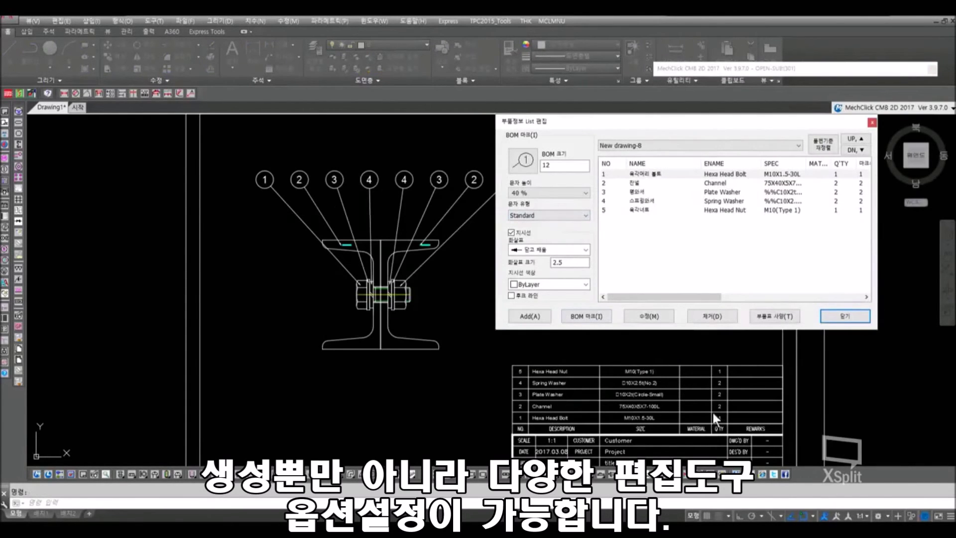
double_click(742, 174)
type("5")
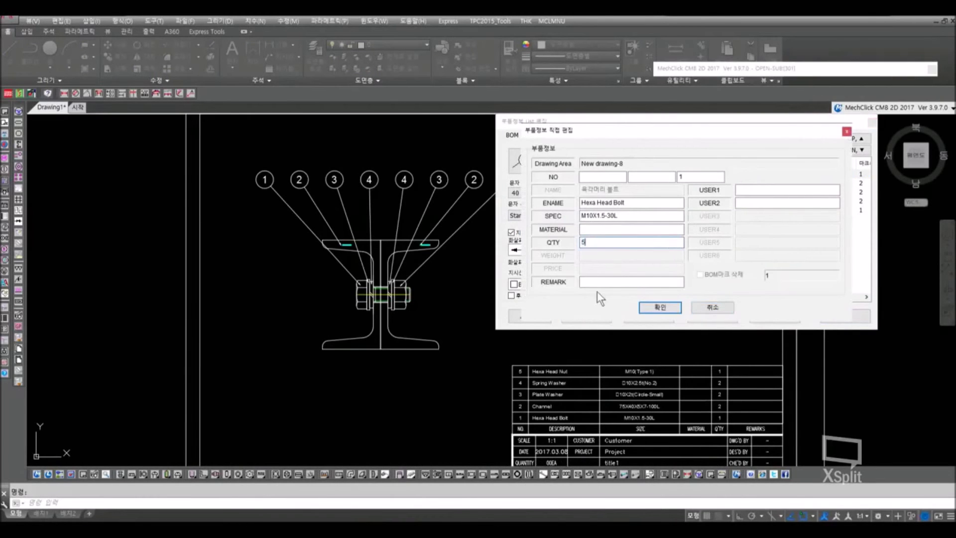
left_click(657, 307)
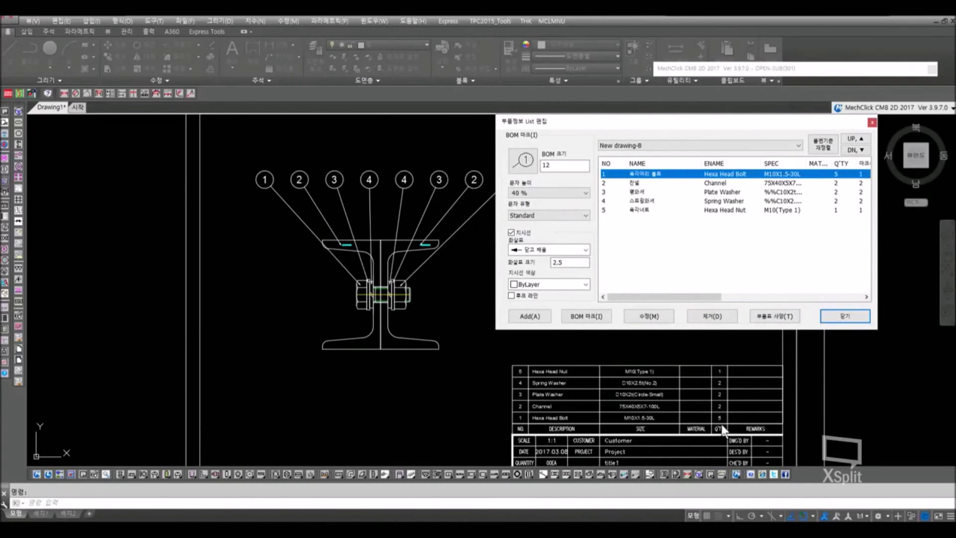
left_click(845, 317)
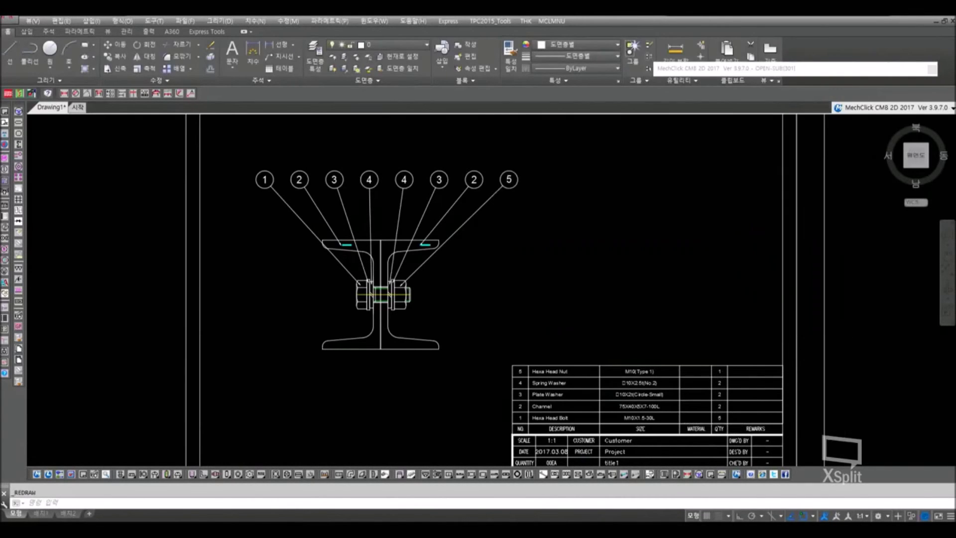
- Examine the quantity column of the parts list above the title block
scroll(698, 413, "up", 5)
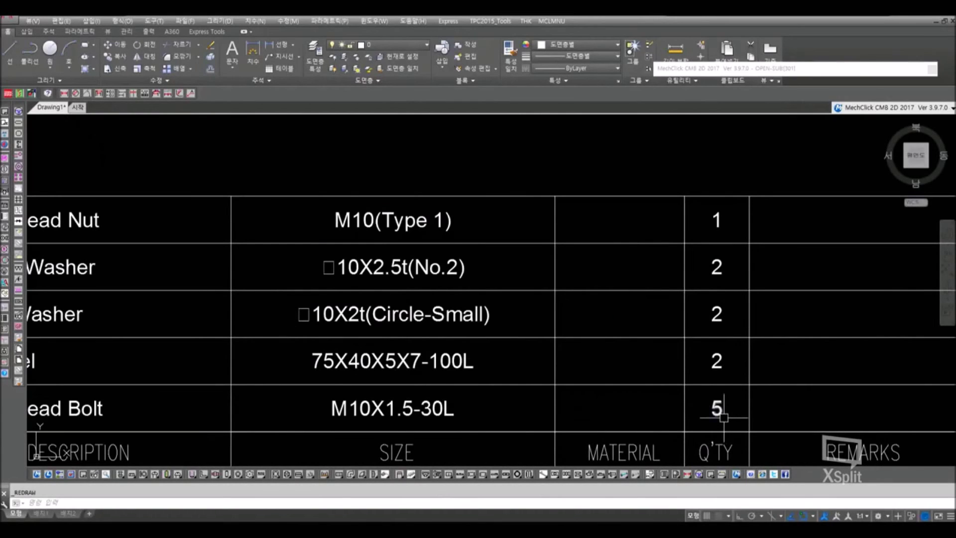
scroll(723, 417, "down", 6)
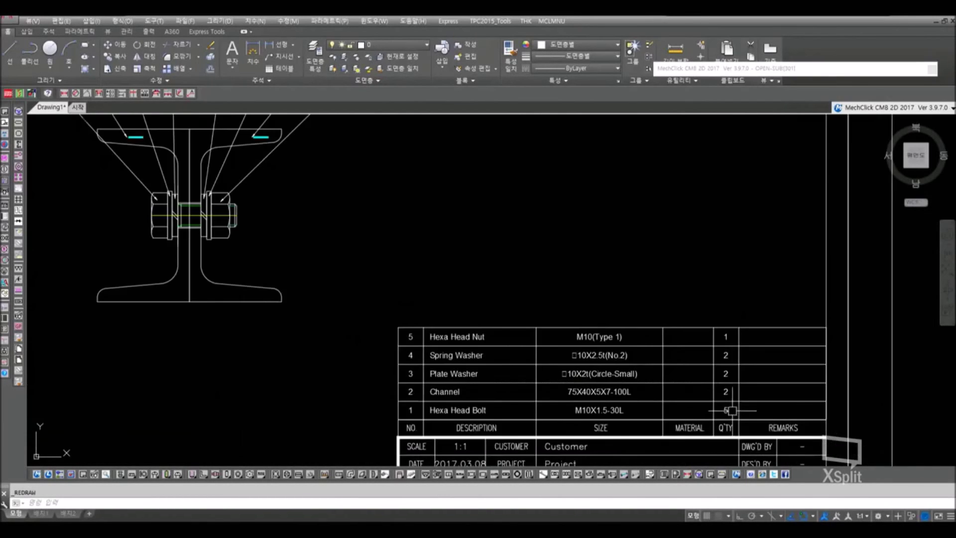
middle_click_drag(479, 247, 477, 285)
mouse_move(745, 74)
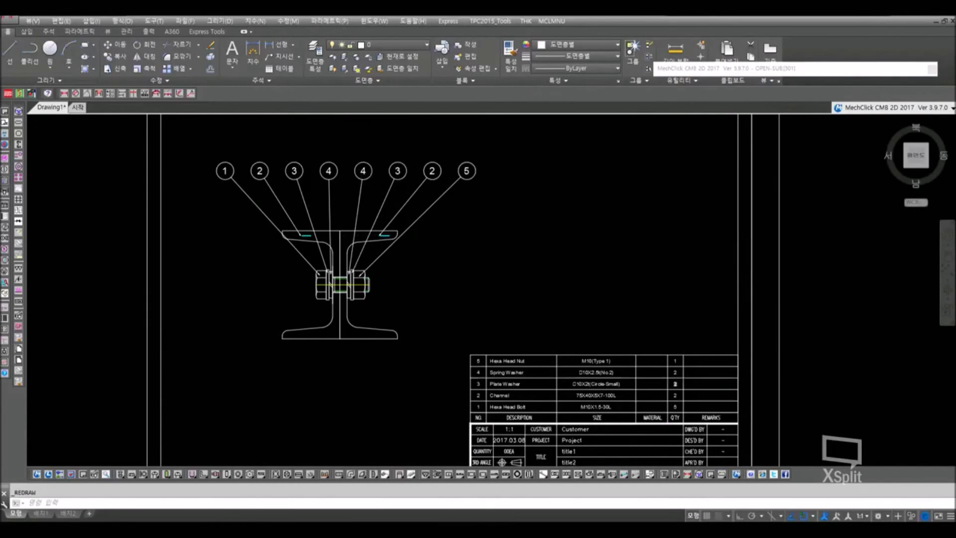
scroll(679, 393, "up", 3)
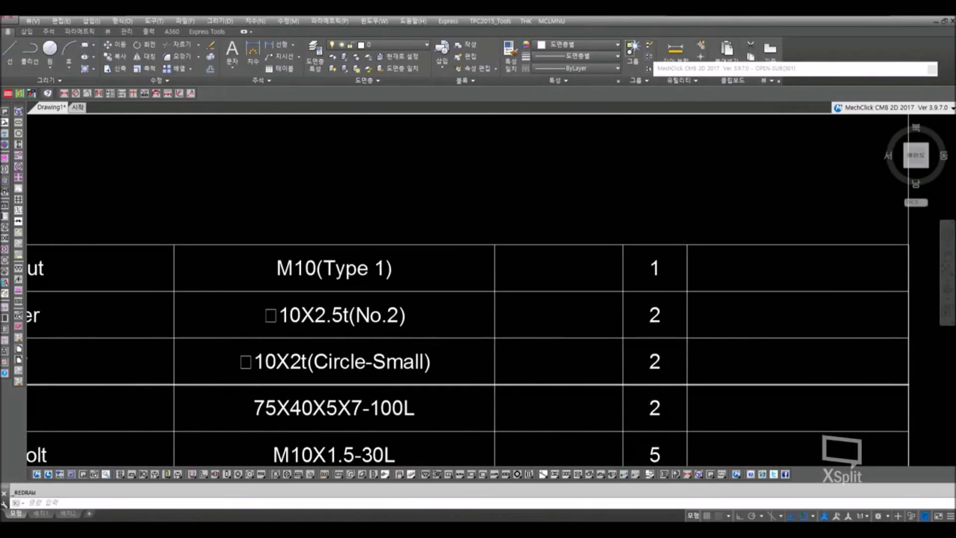
scroll(672, 386, "down", 3)
middle_click_drag(524, 205, 520, 246)
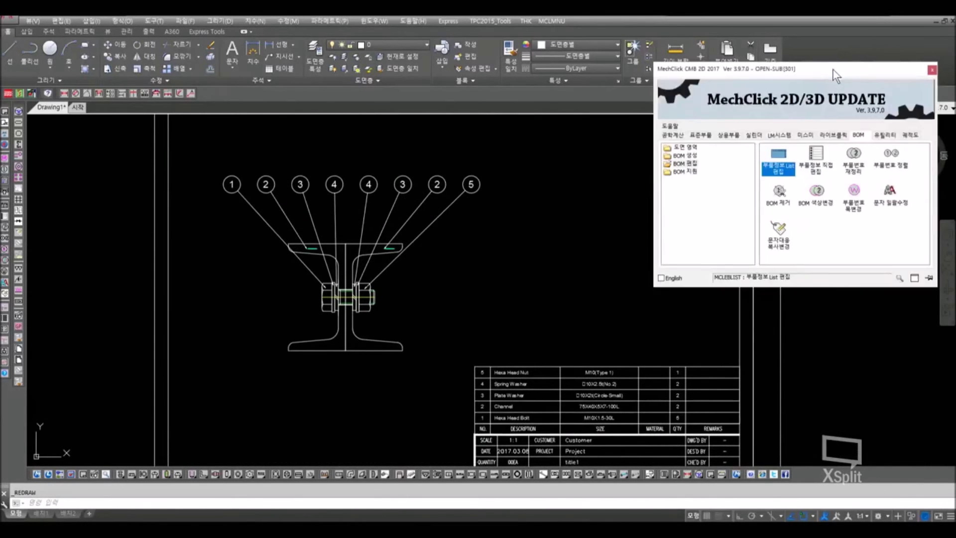
- Delete the duplicate balloons of plate washer 3, spring washer 4 and channel 2 through direct part information editing with BOM mark deletion
double_click(816, 171)
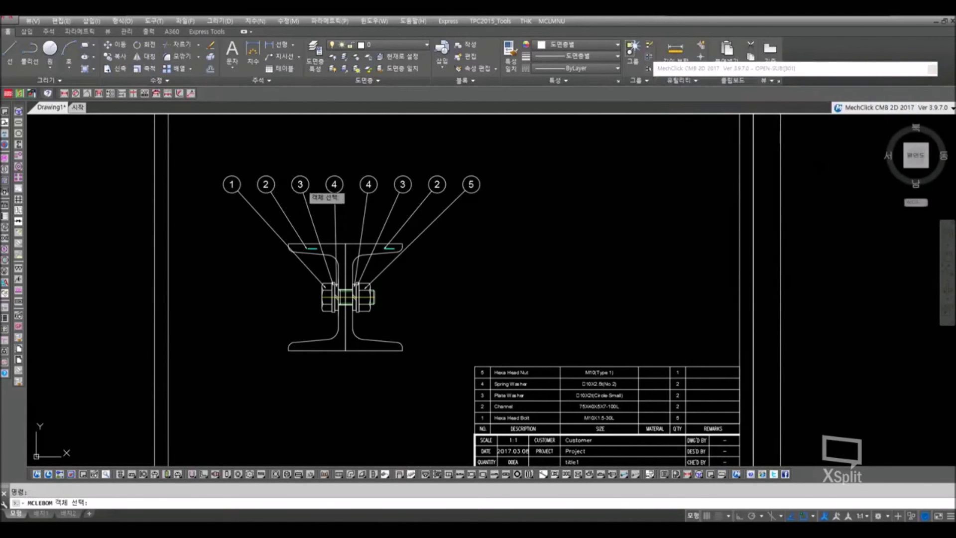
left_click(300, 186)
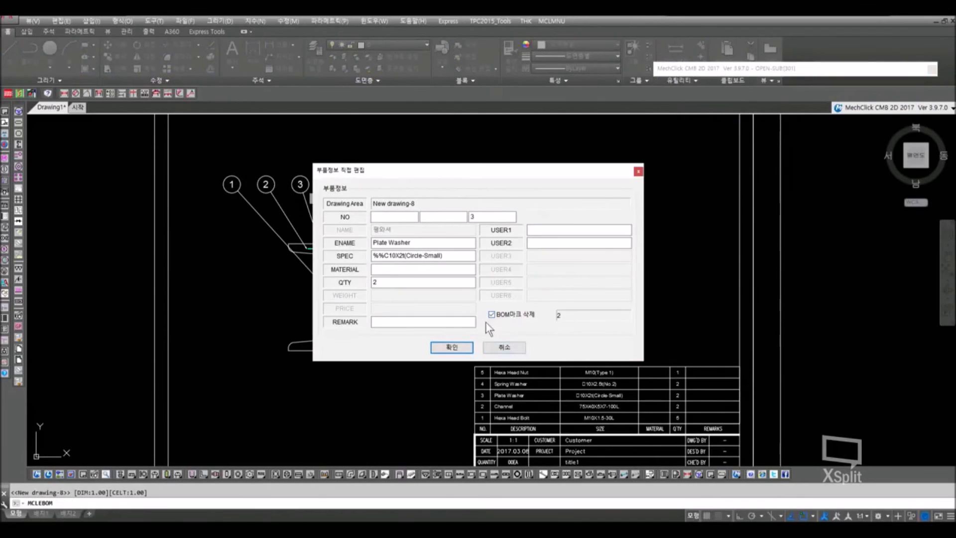
left_click(452, 347)
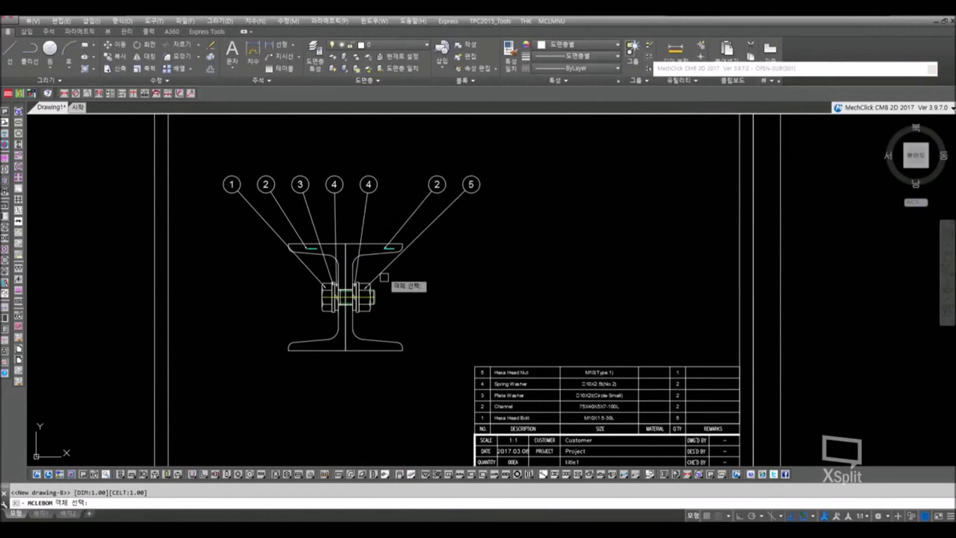
left_click(334, 185)
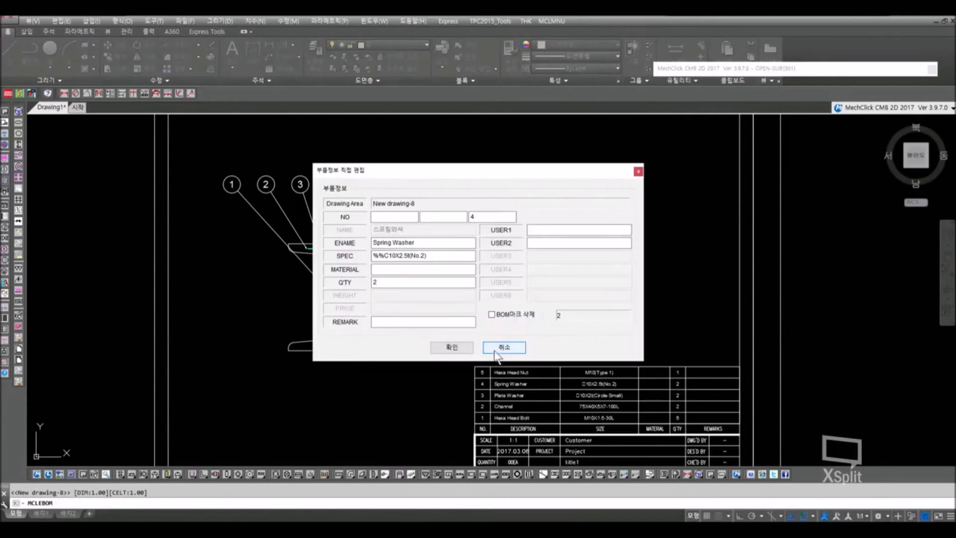
left_click(461, 345)
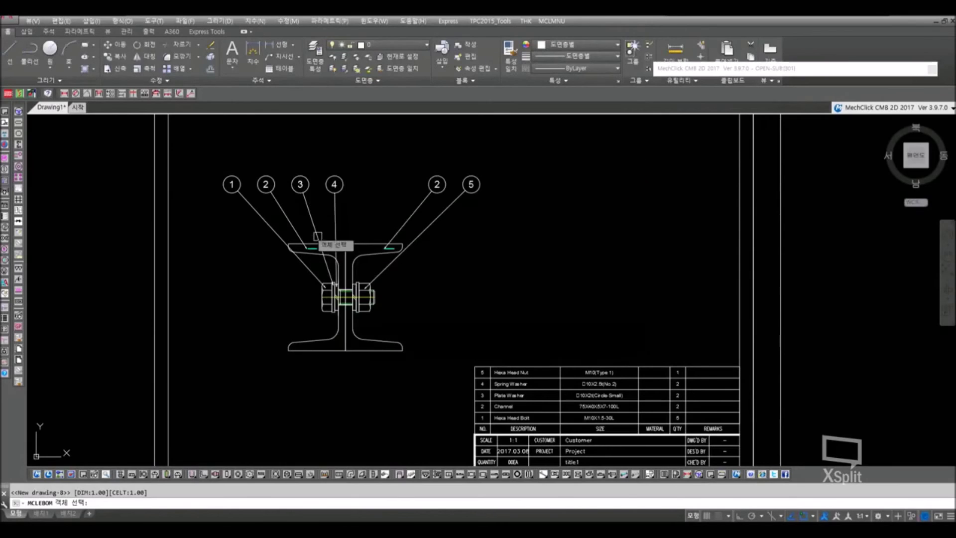
left_click(265, 185)
left_click(451, 348)
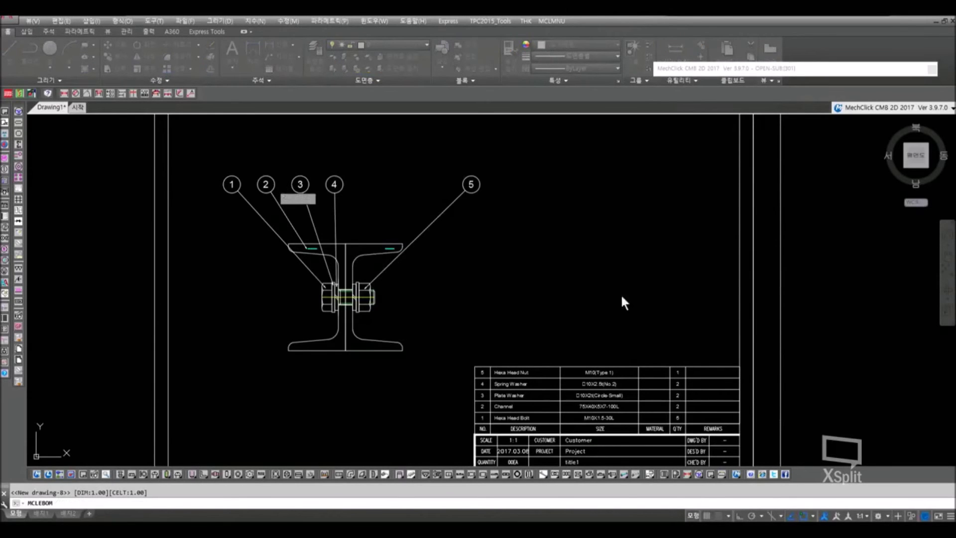
mouse_move(781, 67)
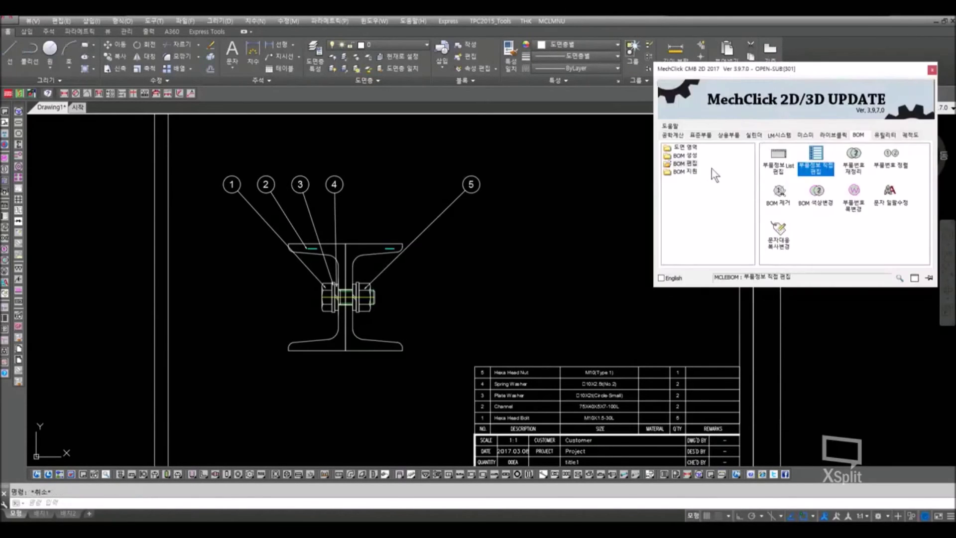
left_click(687, 155)
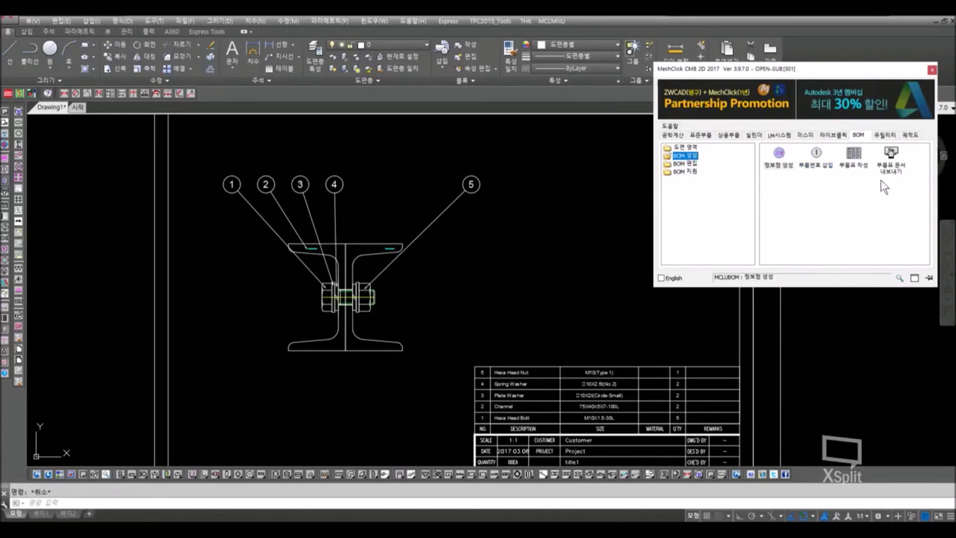
left_click(685, 164)
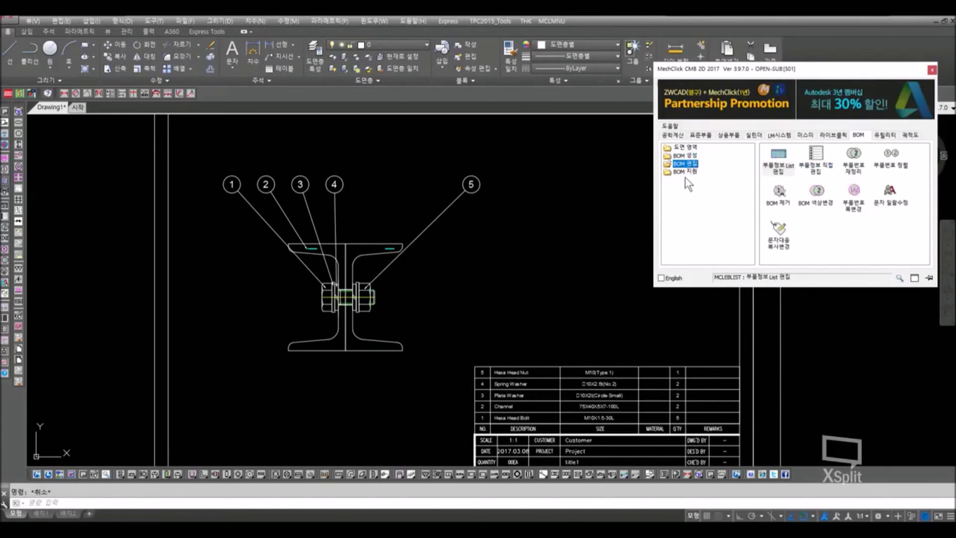
left_click(685, 172)
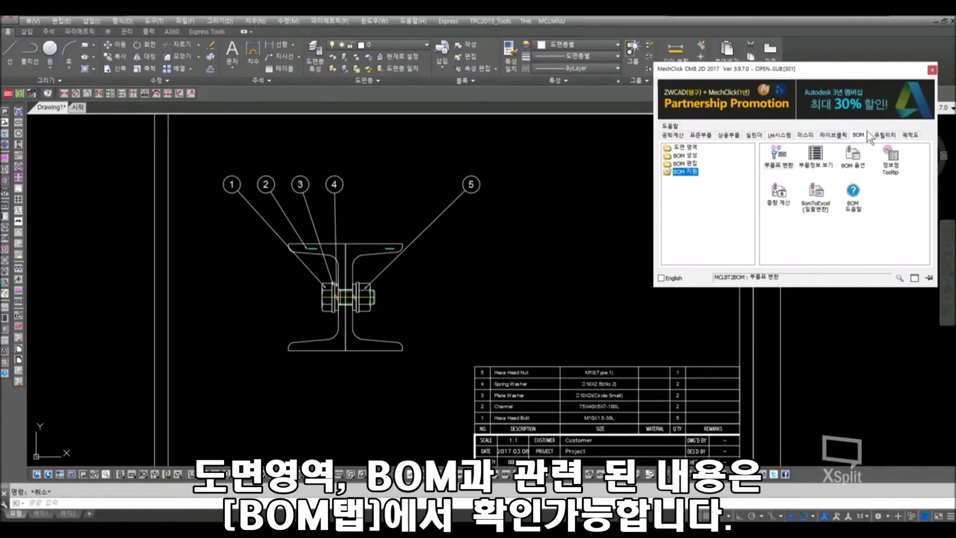
left_click(706, 148)
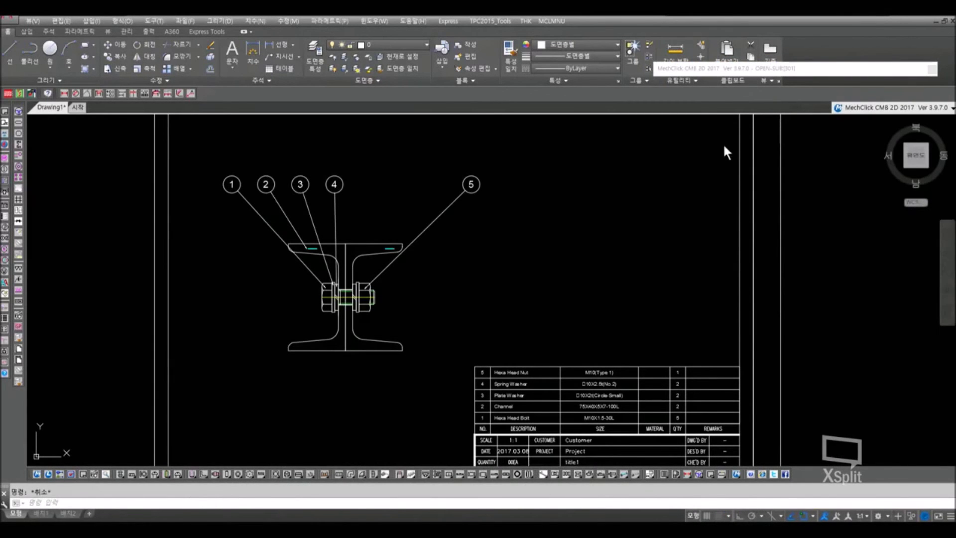
left_click(771, 73)
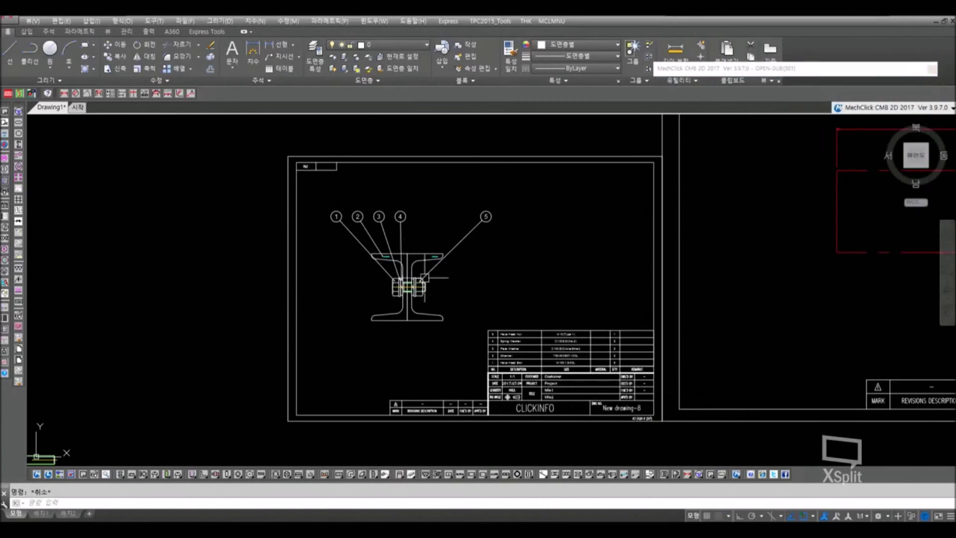
- Start a detail view of the bolted joint and draw its circular boundary over the lower part of the nut and the channel web
scroll(423, 277, "up", 5)
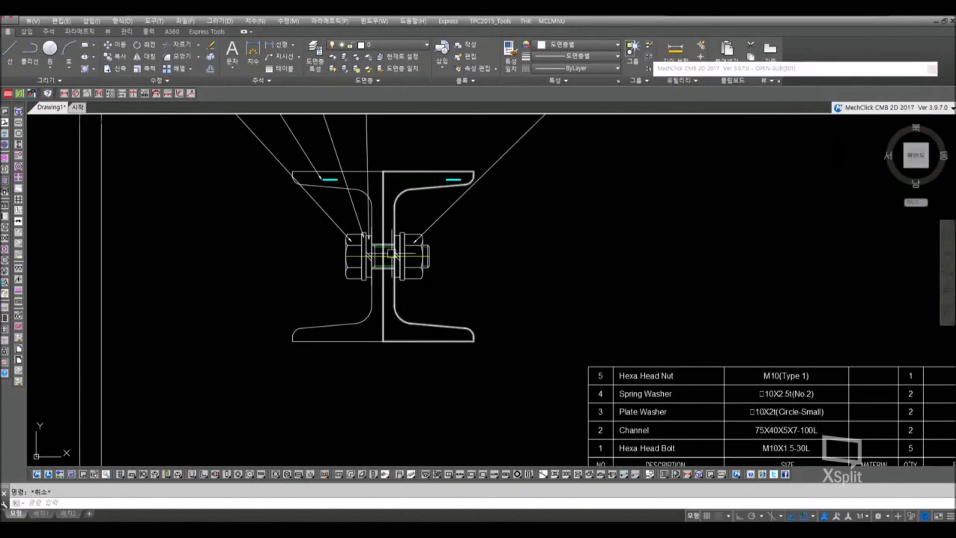
middle_click_drag(523, 256, 486, 289)
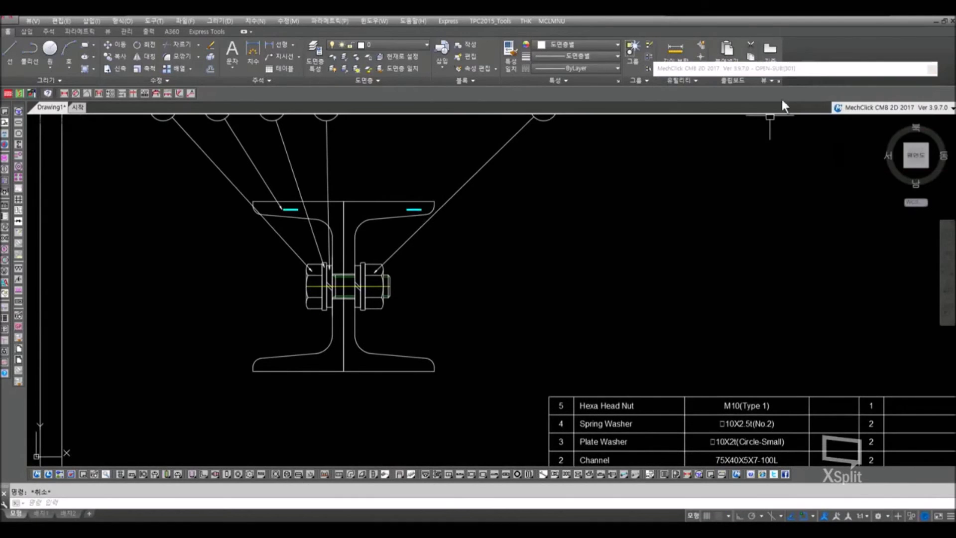
mouse_move(800, 74)
left_click(889, 135)
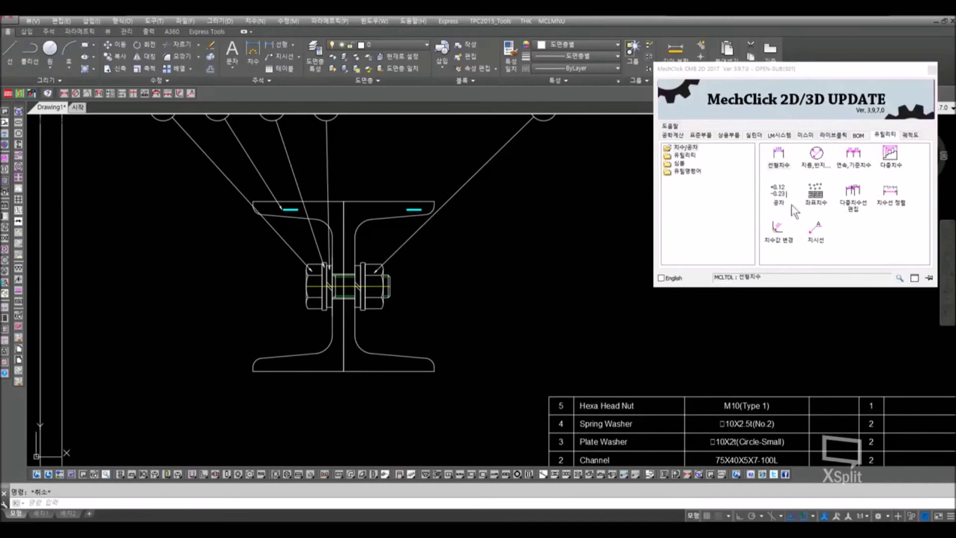
left_click(685, 155)
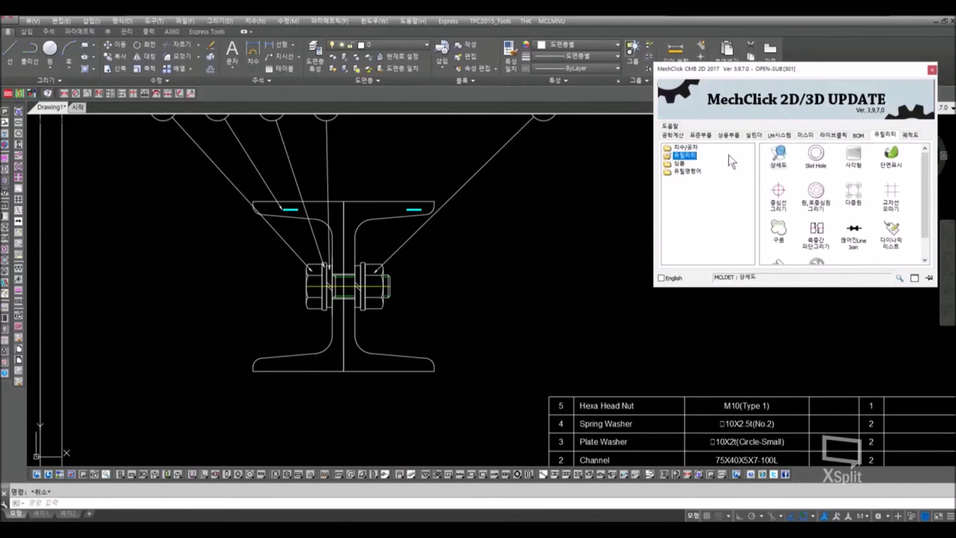
left_click(780, 157)
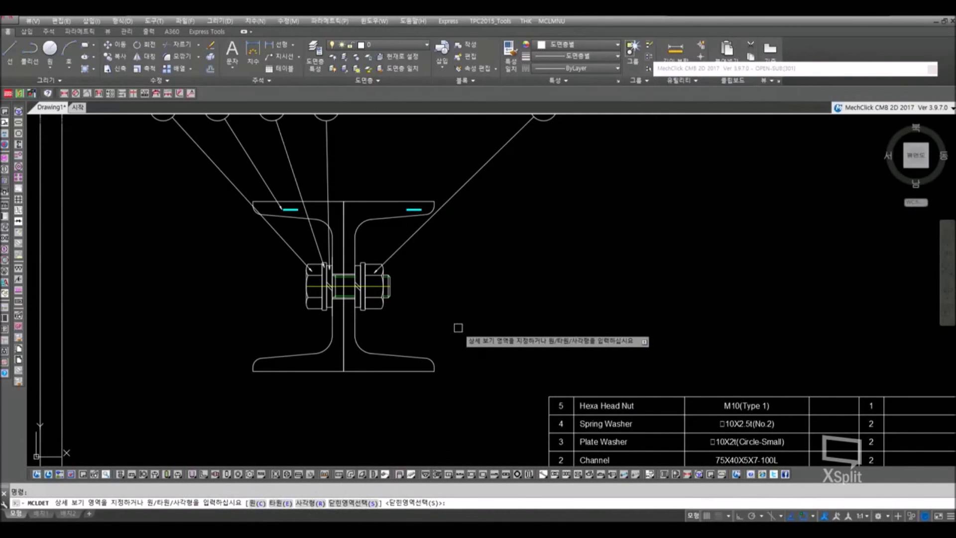
type("c")
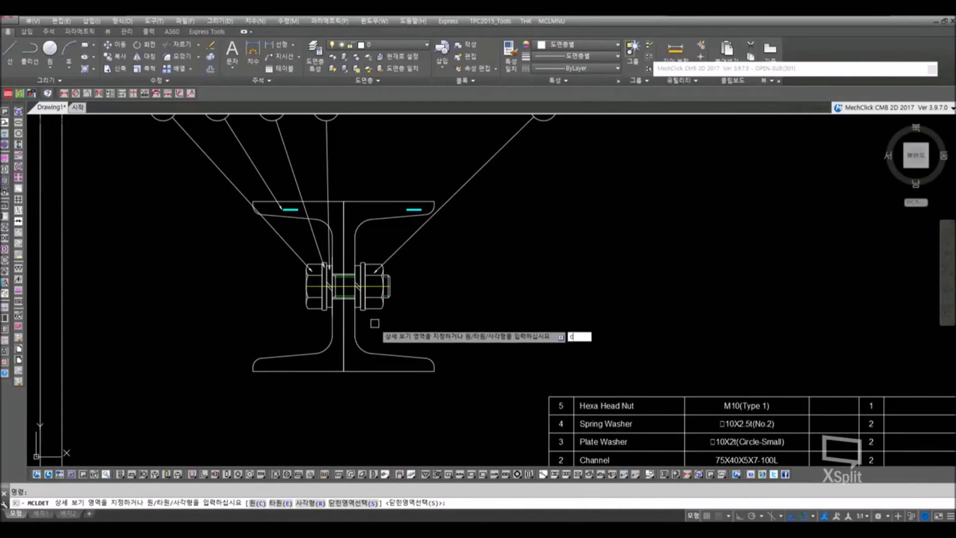
key("Return")
left_click(370, 317)
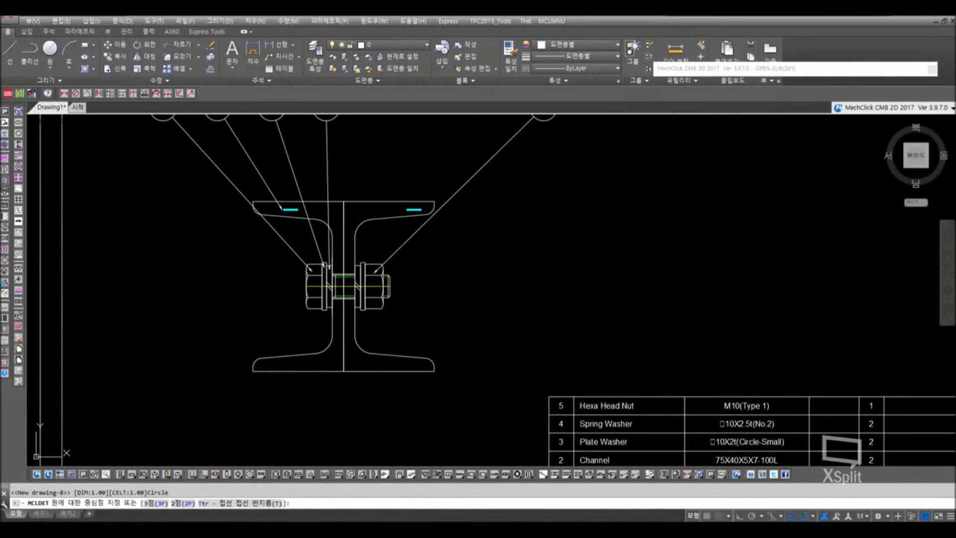
left_click(398, 328)
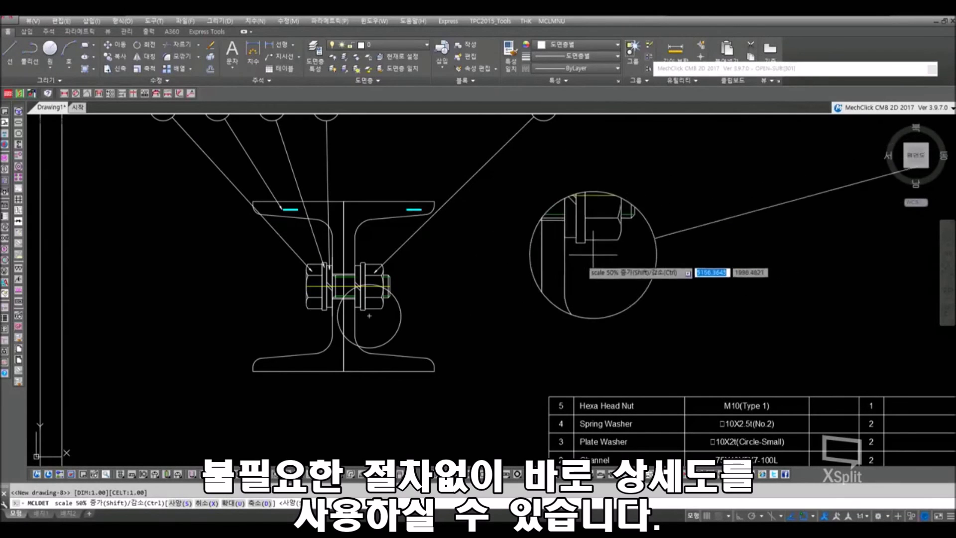
- Place the 2:1 detail view beside the assembly, named B with note DETAIL VIEW'A', text height 4.3, leader and underline
left_click(591, 223)
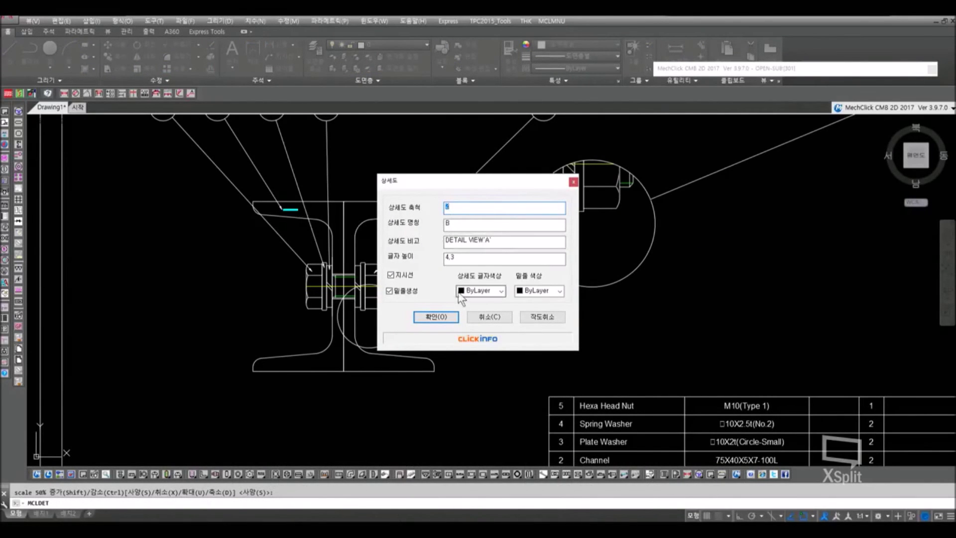
left_click(446, 315)
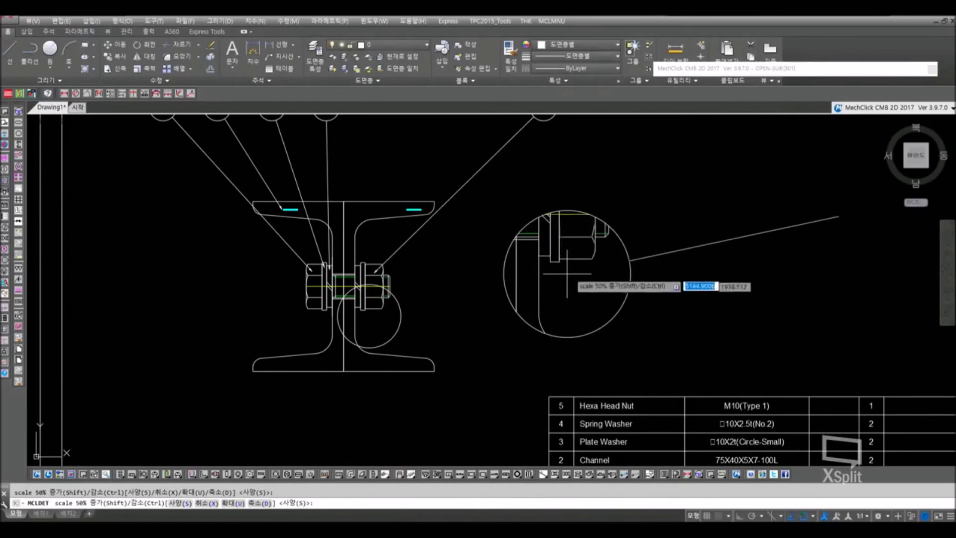
left_click(602, 252)
key("Escape")
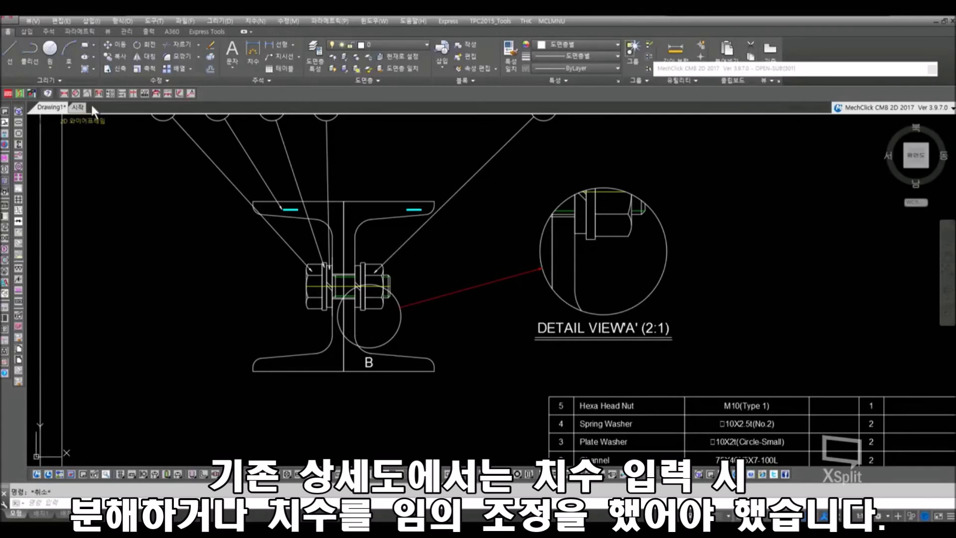
- Add a MechClick linear dimension to the lower edge of the nut in the original assembly view
left_click(65, 94)
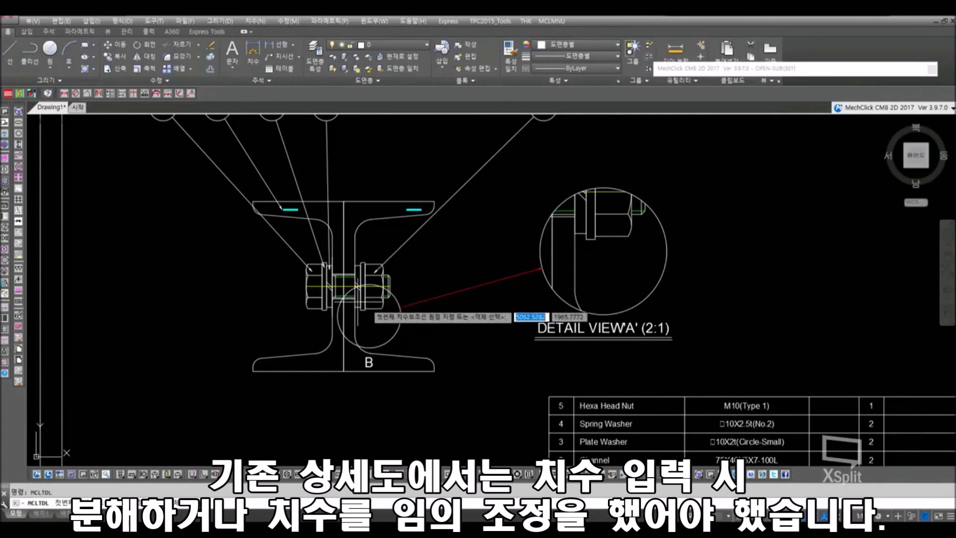
scroll(369, 314, "up", 5)
left_click(375, 321)
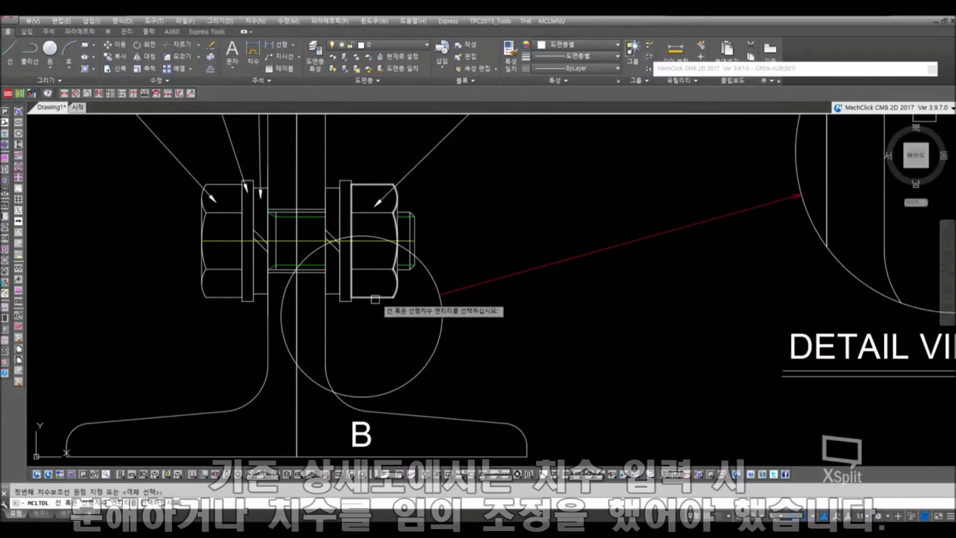
left_click(377, 354)
key("Escape")
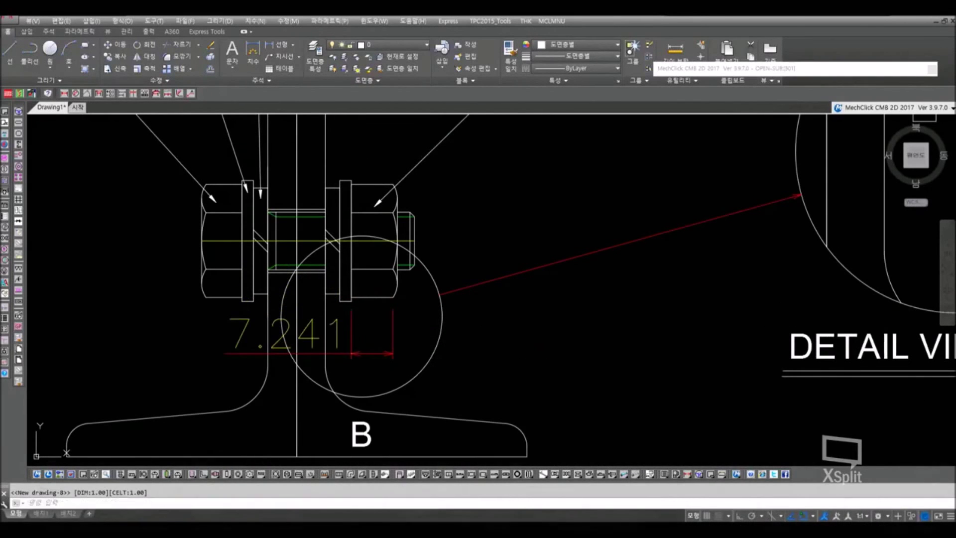
- Dimension the same nut edge inside the 2:1 detail view with the MechClick linear dimension
scroll(406, 315, "down", 3)
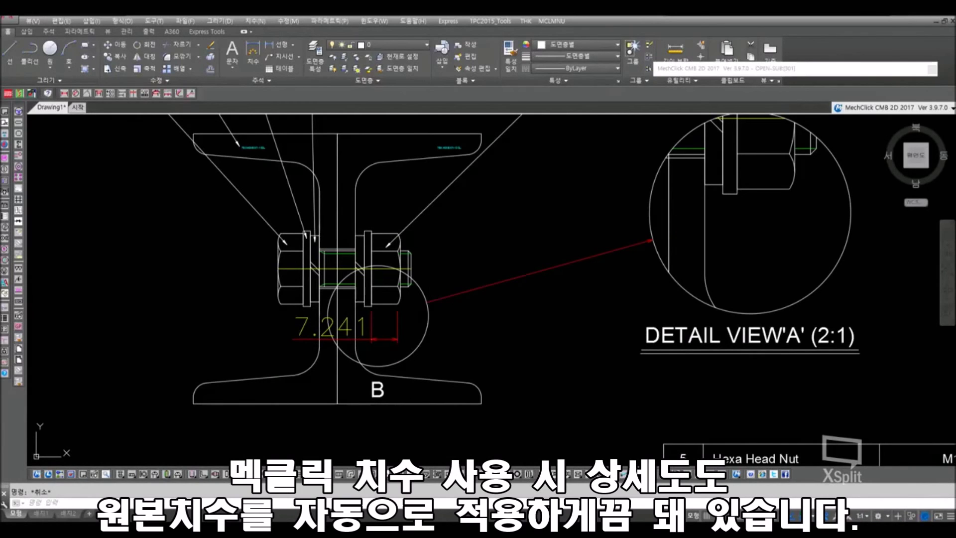
middle_click_drag(754, 241, 700, 252)
left_click(63, 94)
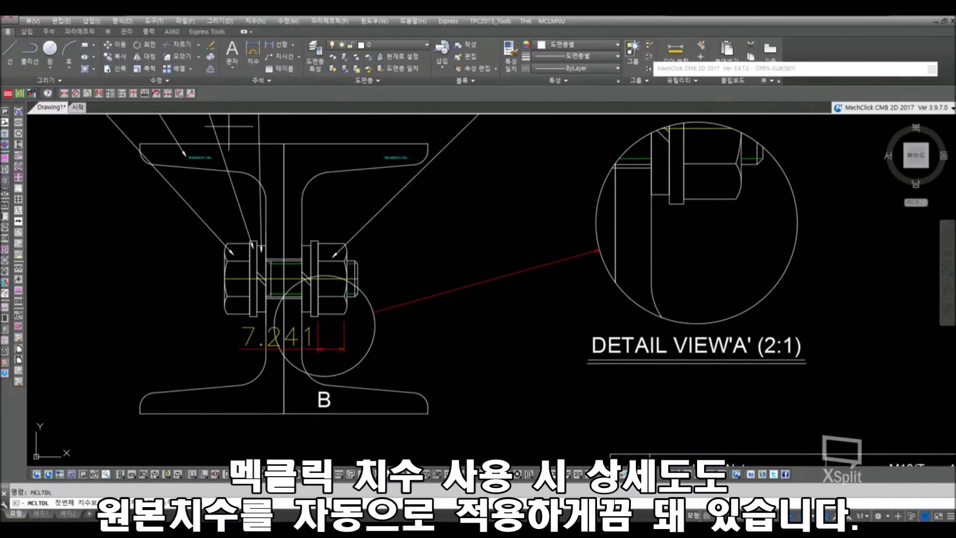
left_click(711, 249)
key("Escape")
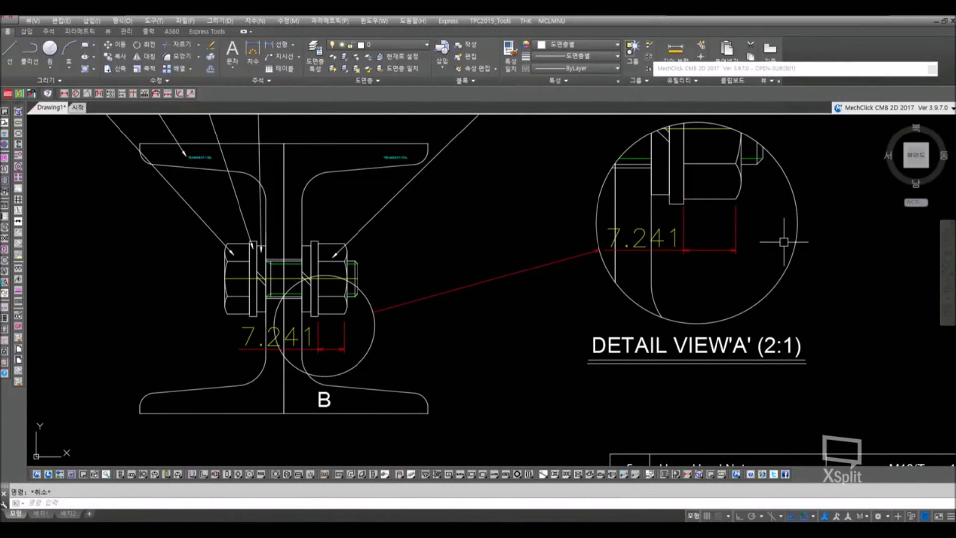
- Dimension the nut's width in the detail view with AutoCAD's standard linear dimension, placed below the MechClick dimension
scroll(506, 341, "down", 3)
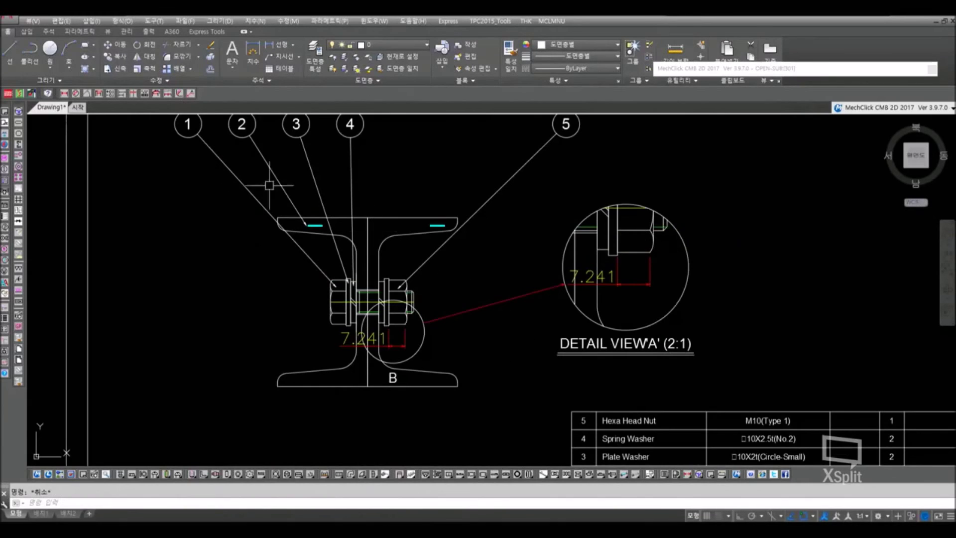
scroll(477, 302, "up", 3)
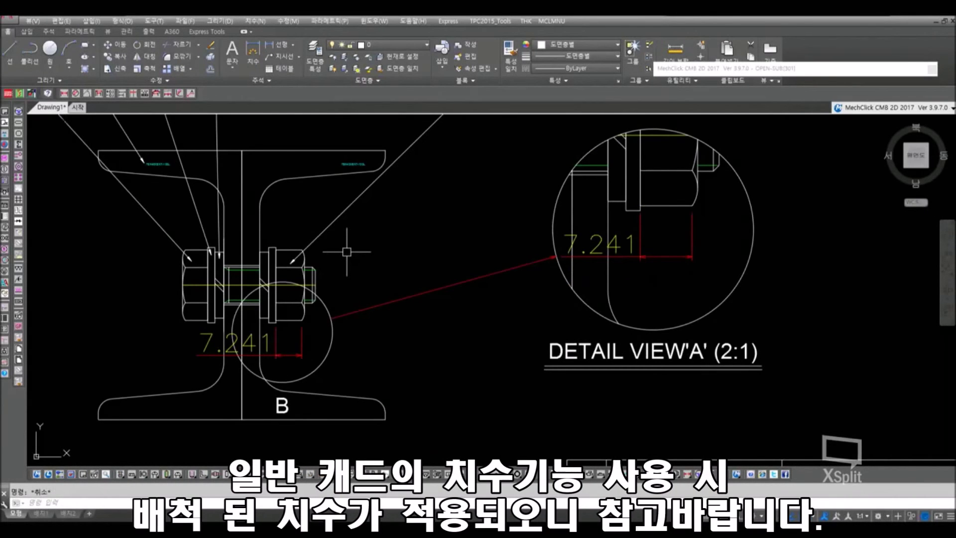
left_click(273, 44)
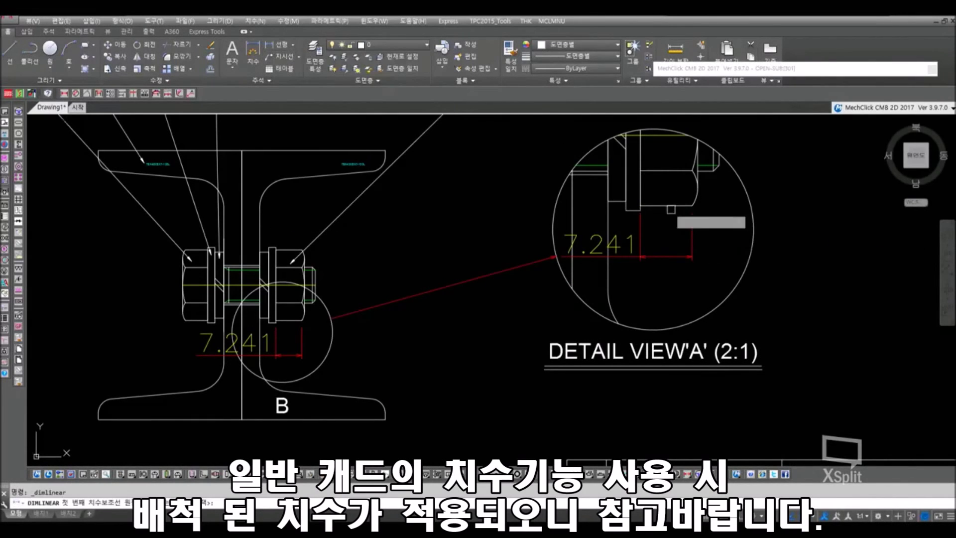
left_click(640, 212)
left_click(692, 213)
left_click(671, 299)
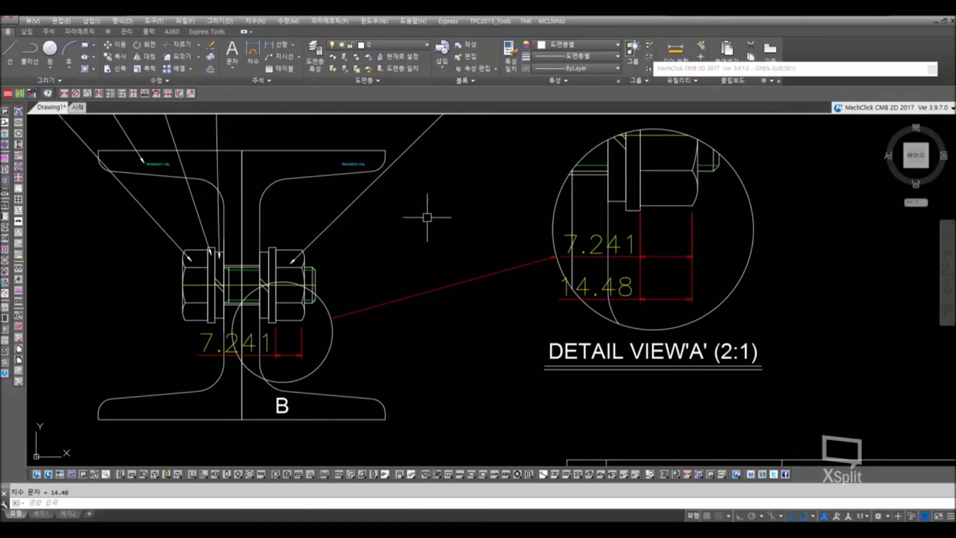
- Draw a circle about 25 mm in diameter in the empty area beside the detail view
scroll(434, 214, "down", 2)
middle_click_drag(670, 199, 550, 277)
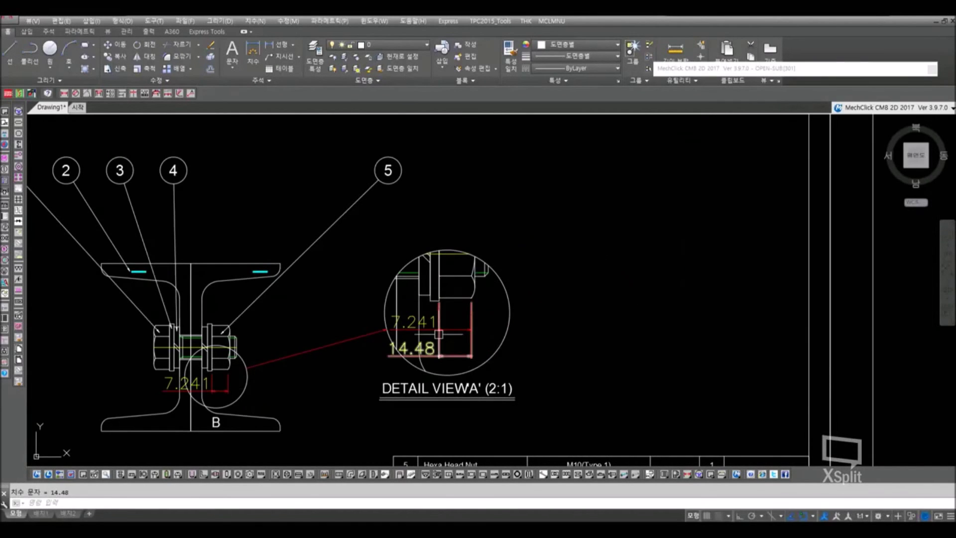
type("c")
key("Return")
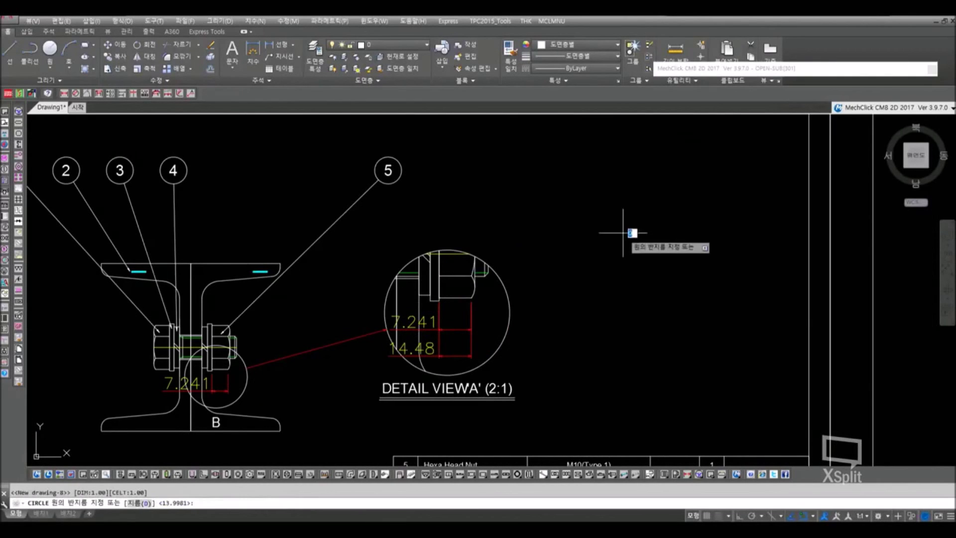
left_click(622, 233)
left_click(638, 256)
scroll(614, 234, "up", 2)
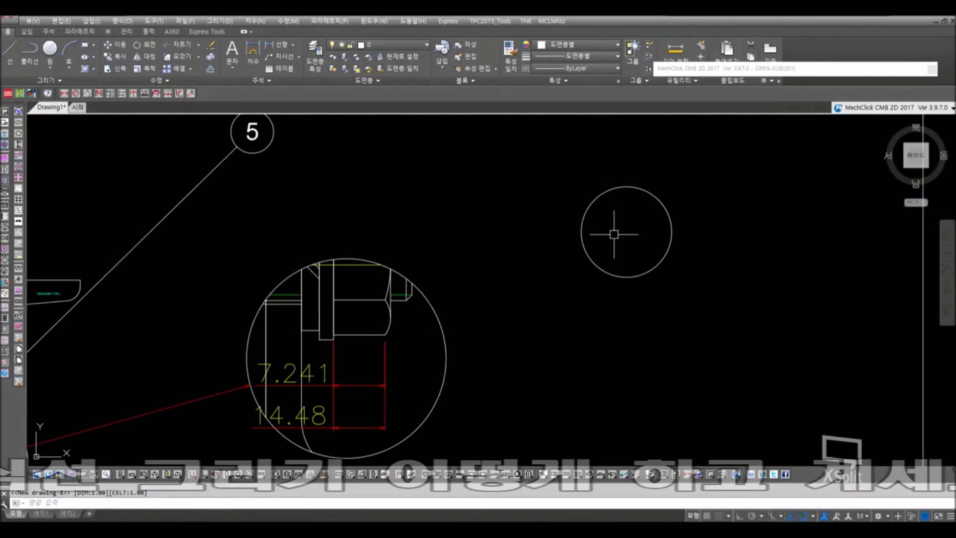
- Draw a horizontal and a vertical line across the new circle through its quadrant points
key("Return")
left_click(581, 231)
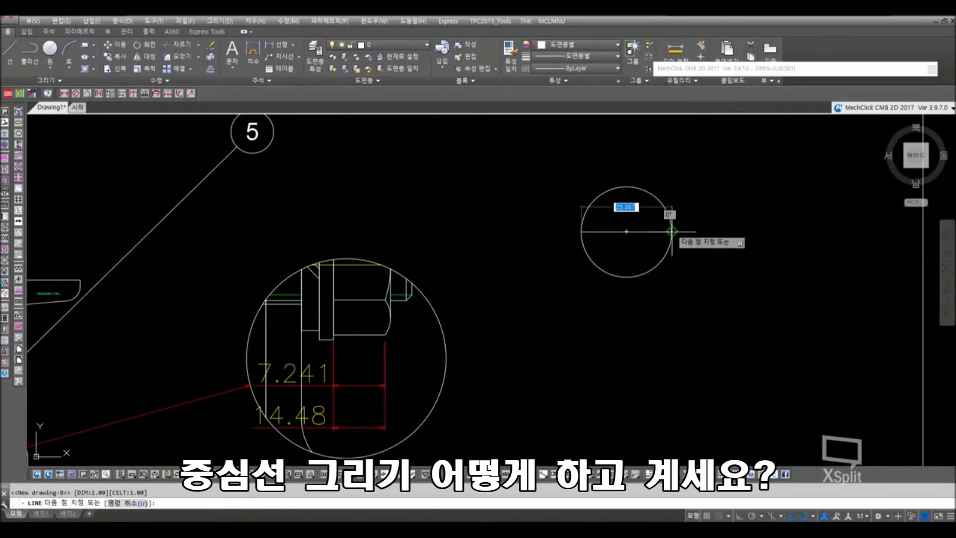
left_click(671, 231)
key("Return")
key("Return")
left_click(626, 186)
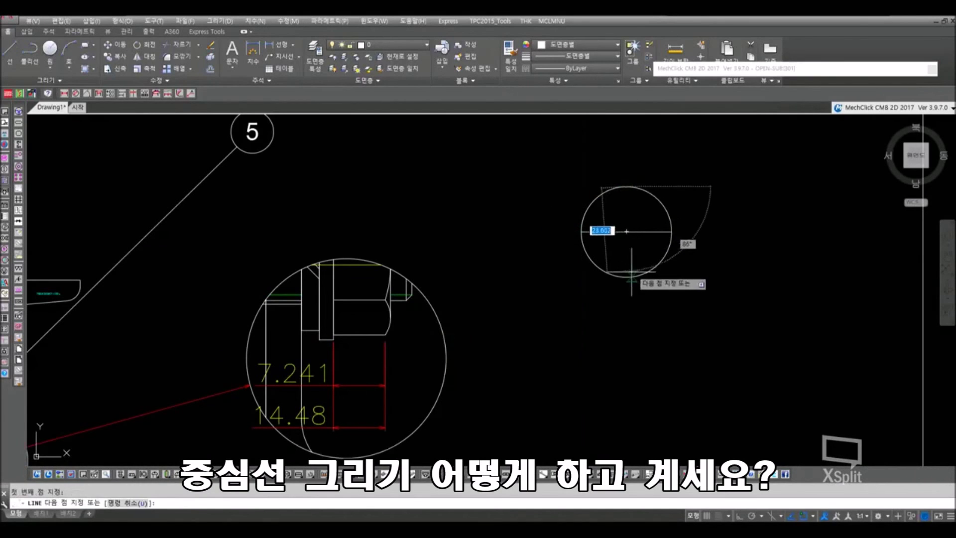
left_click(626, 277)
key("Escape")
- Extend the crossing lines to a slightly larger temporary concentric circle and delete that outer circle
type("cl")
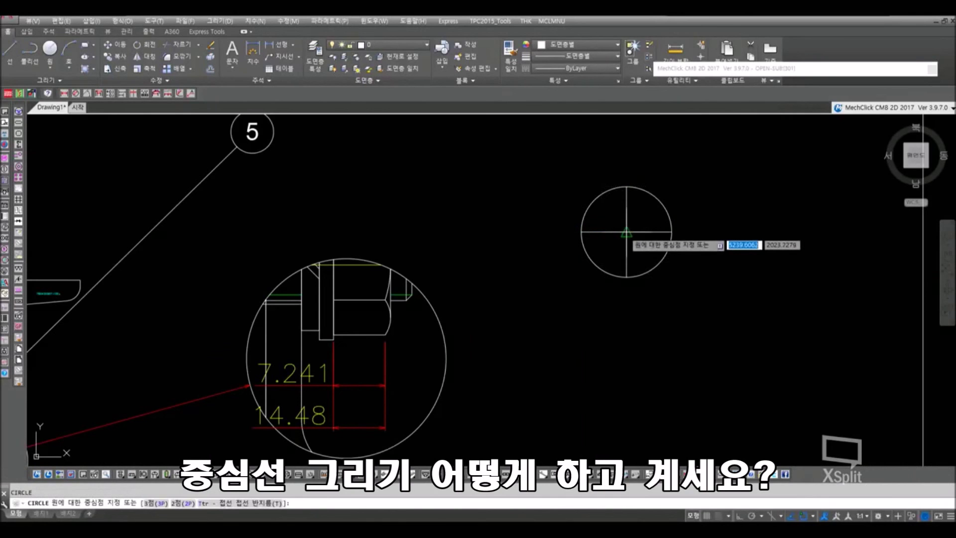
key("Return")
type("x")
key("Return")
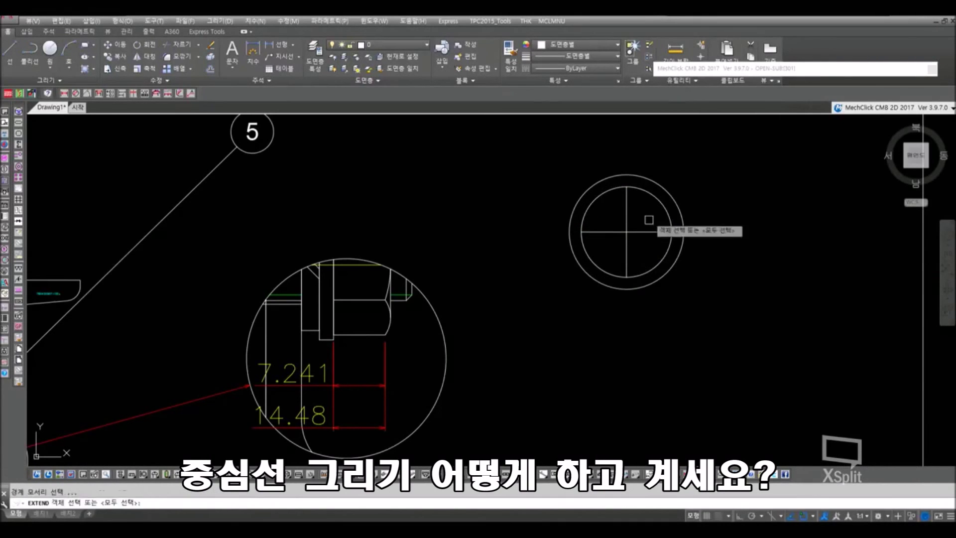
key("Return")
left_click_drag(652, 214, 605, 242)
key("Escape")
left_click(670, 211)
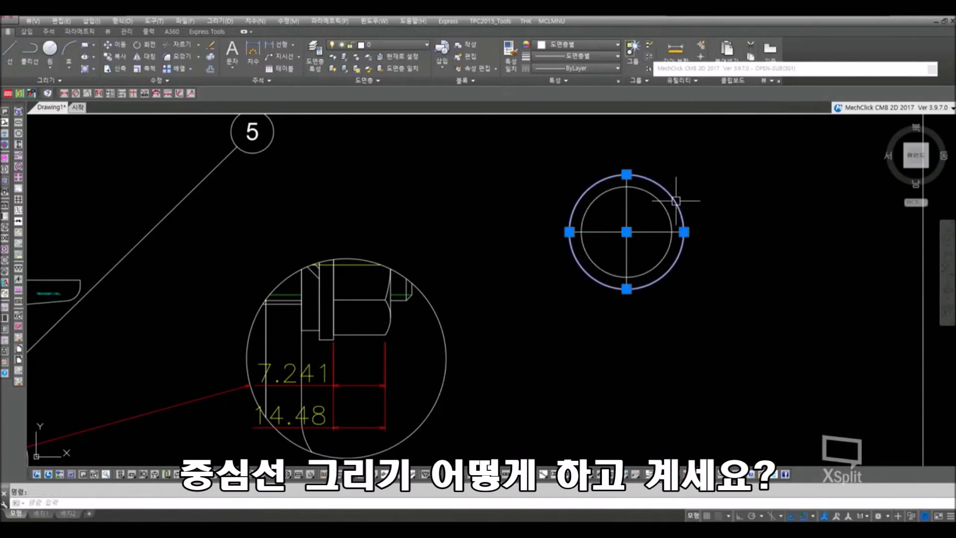
key("Delete")
- Move the two crossing lines of the circle to the CENTER layer
left_click(640, 214)
left_click(619, 245)
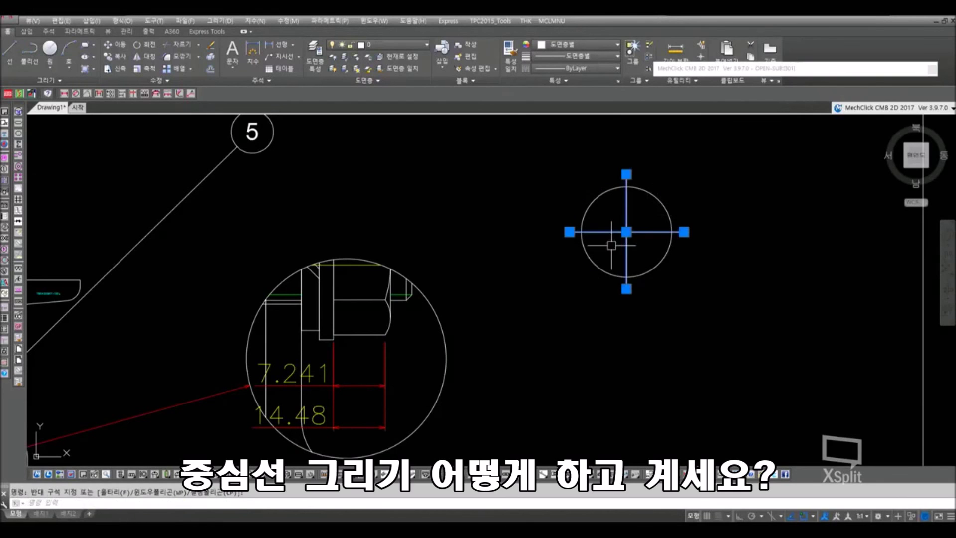
left_click(412, 45)
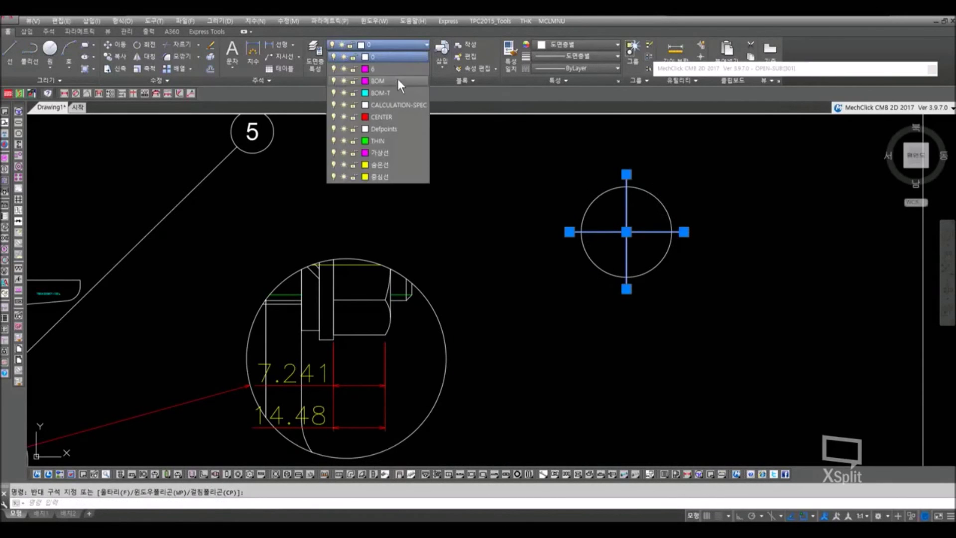
left_click(395, 115)
key("Escape")
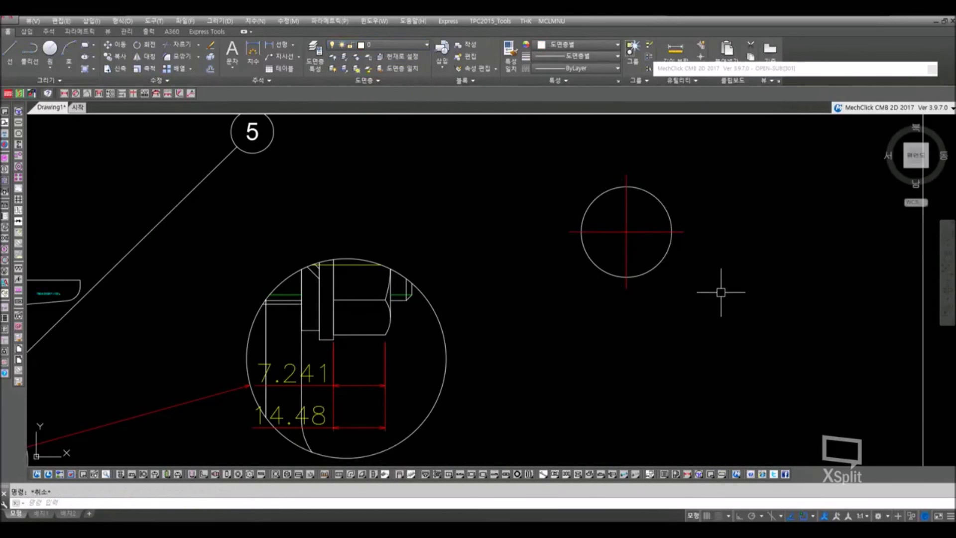
- Erase the two manually drawn center lines from the circle
scroll(722, 284, "down", 5)
scroll(645, 282, "up", 2)
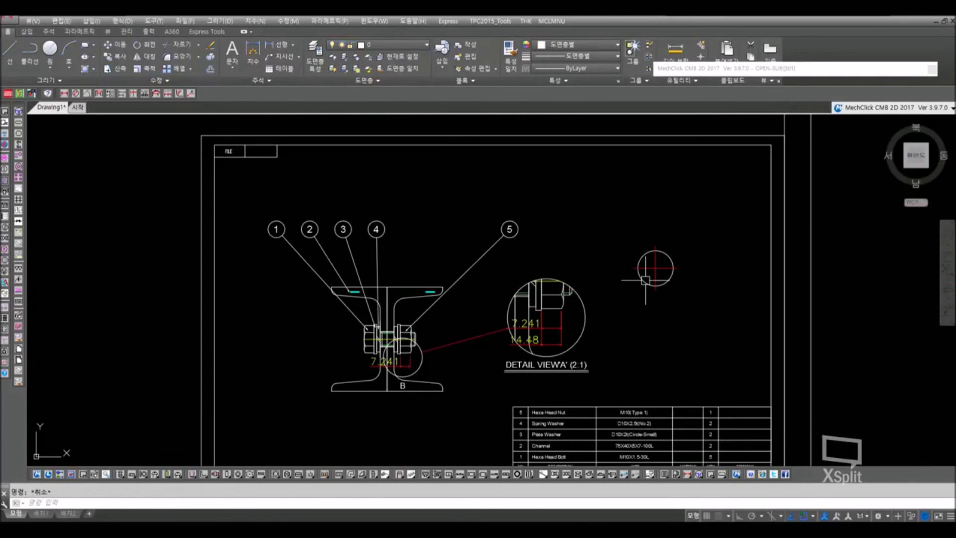
scroll(647, 279, "up", 2)
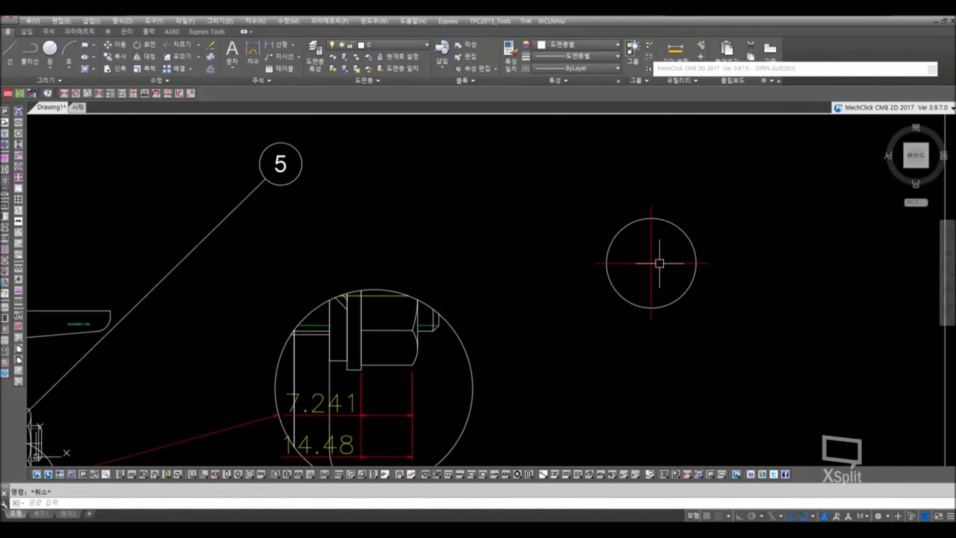
type("e")
key("Return")
left_click(647, 261)
left_click(651, 265)
key("Return")
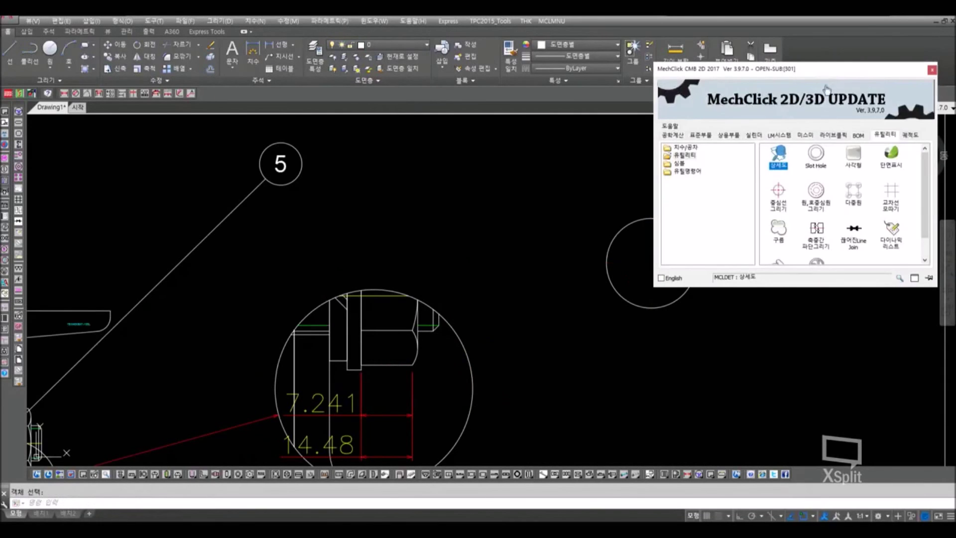
- Add crossing center lines to the circle with MechClick's center line utility
left_click(781, 206)
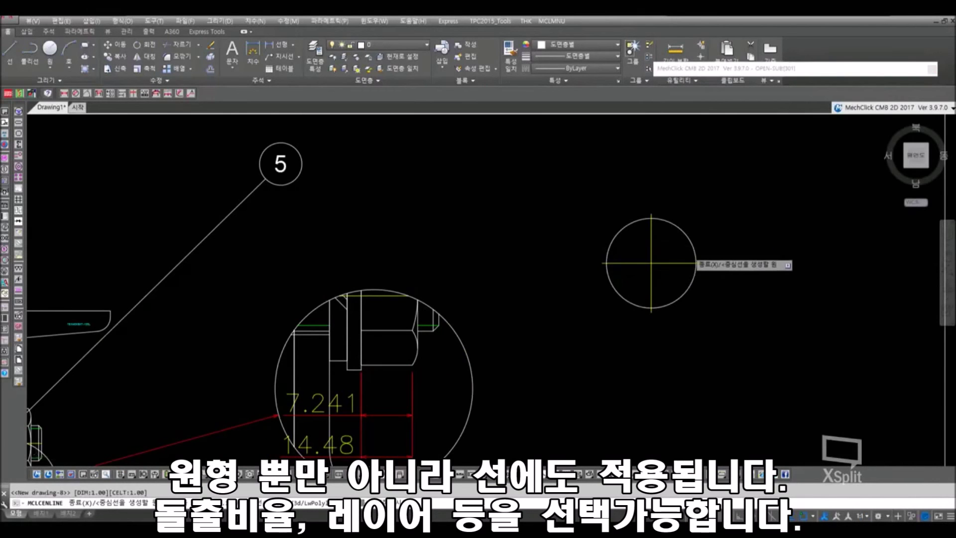
scroll(679, 251, "down", 2)
mouse_move(665, 286)
middle_mouse_down()
mouse_move(724, 249)
mouse_move(680, 250)
middle_mouse_up()
left_click(720, 222)
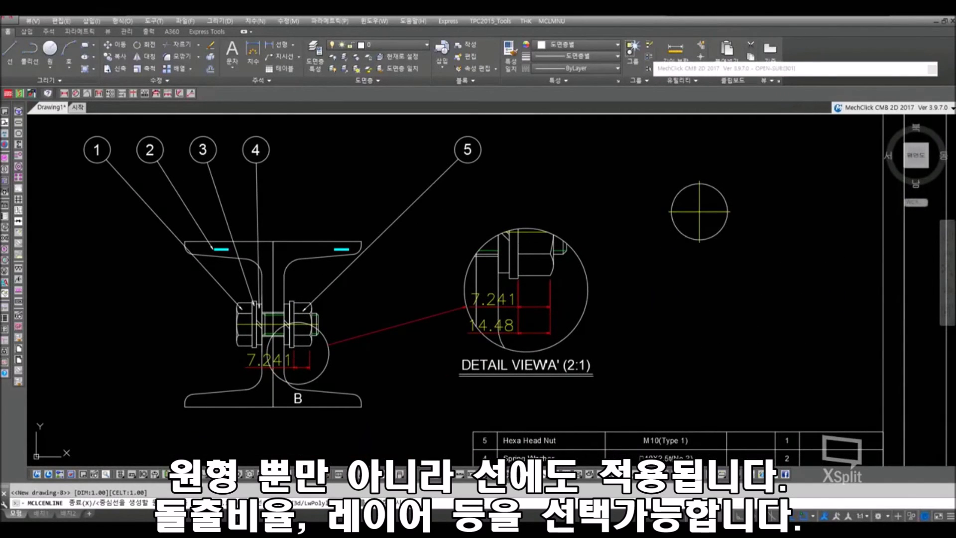
- Draw two separate slanted lines below the circle that converge towards their lower ends
left_click(681, 298)
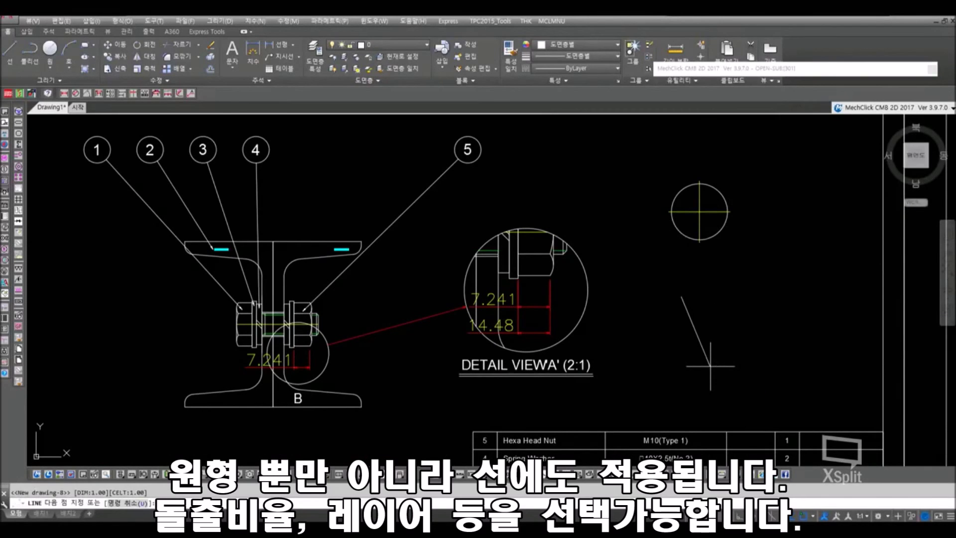
left_click(710, 366)
left_click(756, 288)
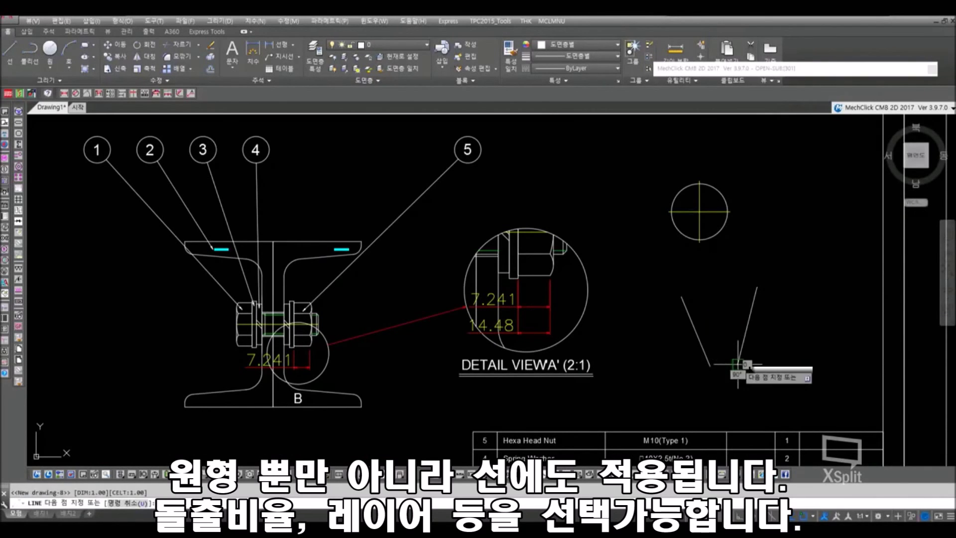
key("Escape")
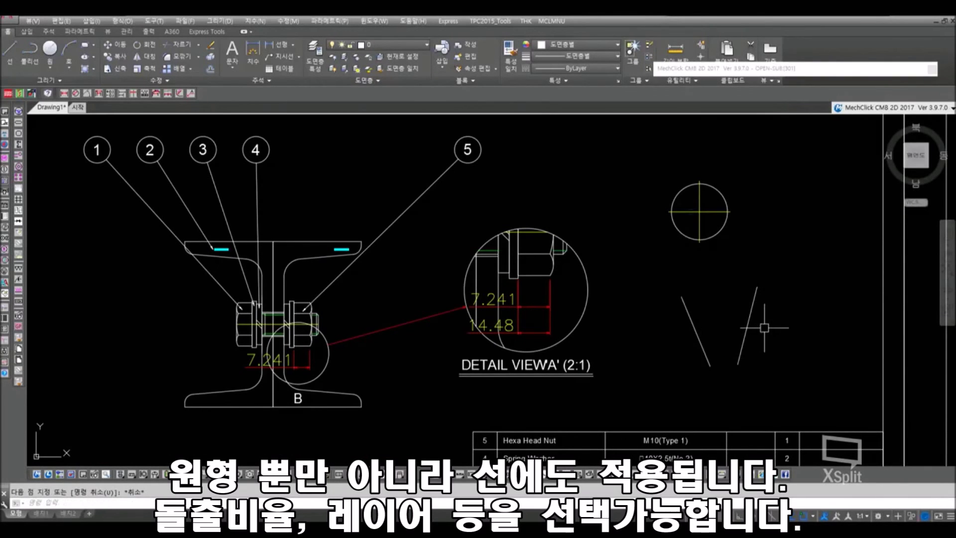
- Create a center line between the two slanted lines with MechClick's center line utility, keeping the 0.10 protrusion ratio
scroll(764, 327, "up", 2)
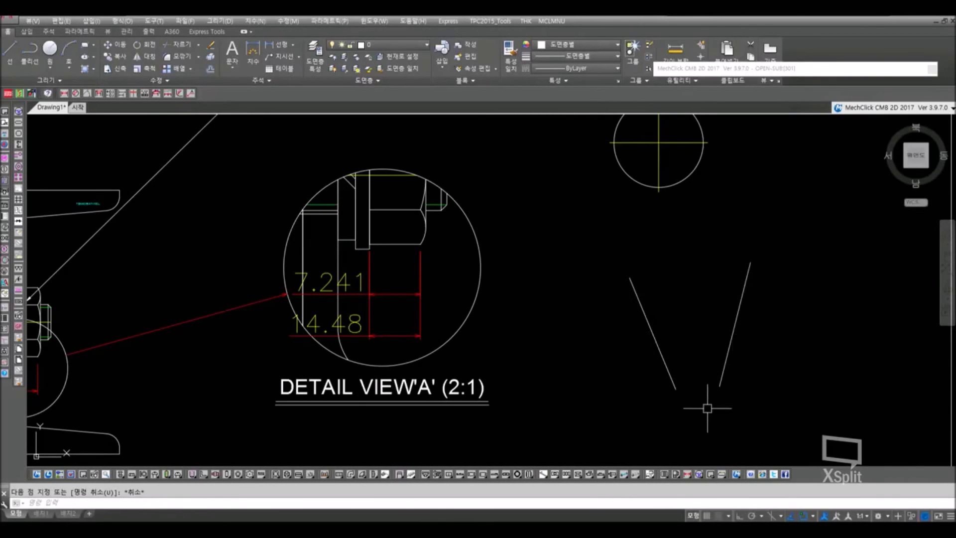
mouse_move(793, 71)
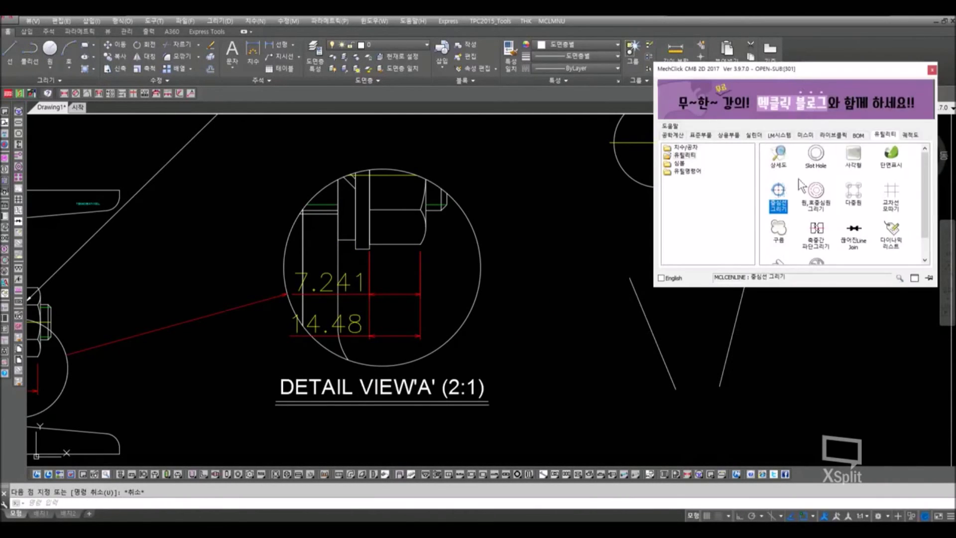
left_click(781, 212)
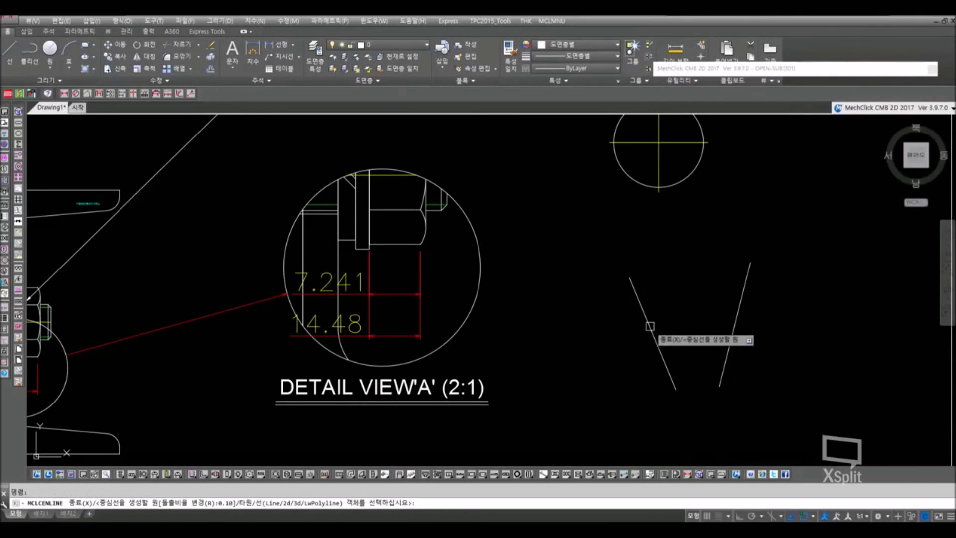
left_click(650, 326)
left_click(731, 322)
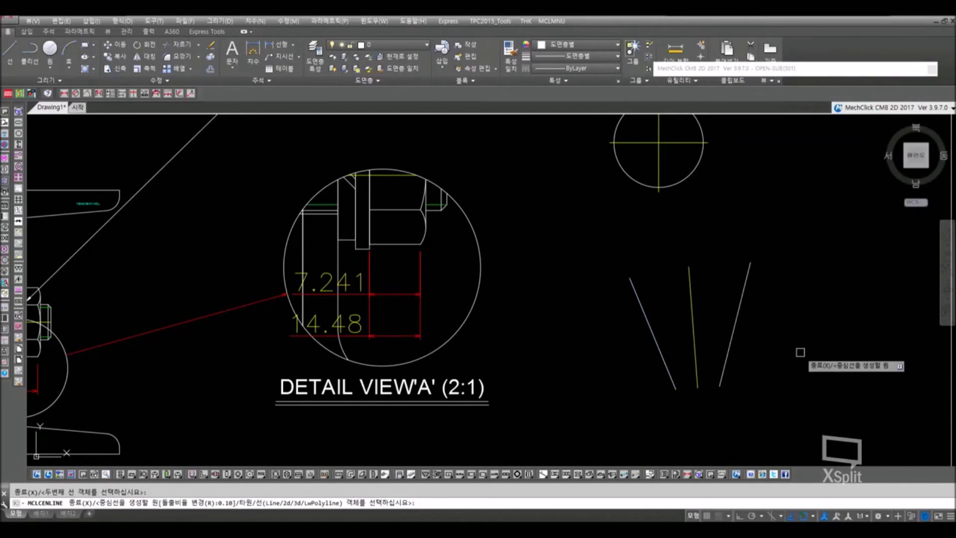
key("Escape")
- Place a circled-check surface finish symbol of the third symbol type inside the drawing border, above the circle with center lines
scroll(763, 290, "down", 3)
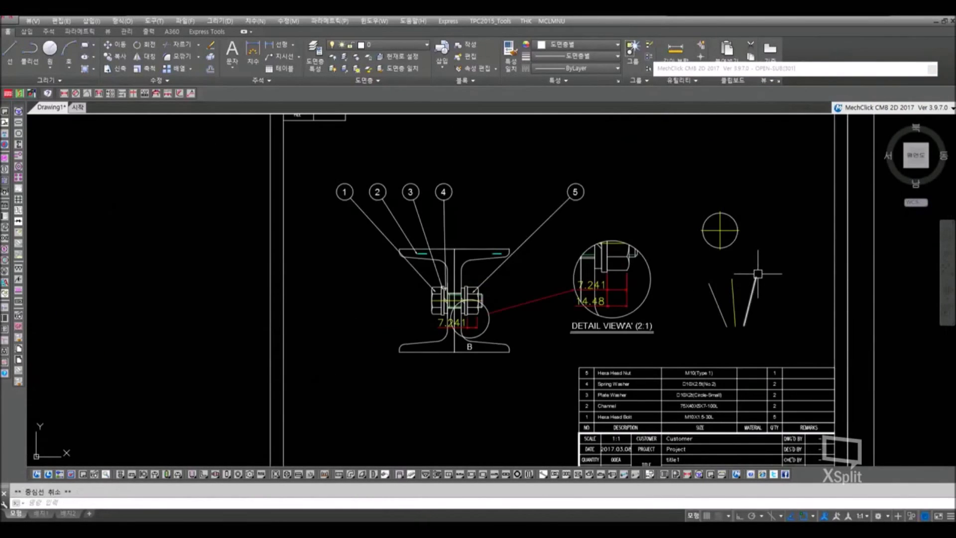
middle_click_drag(758, 274, 621, 268)
mouse_move(769, 184)
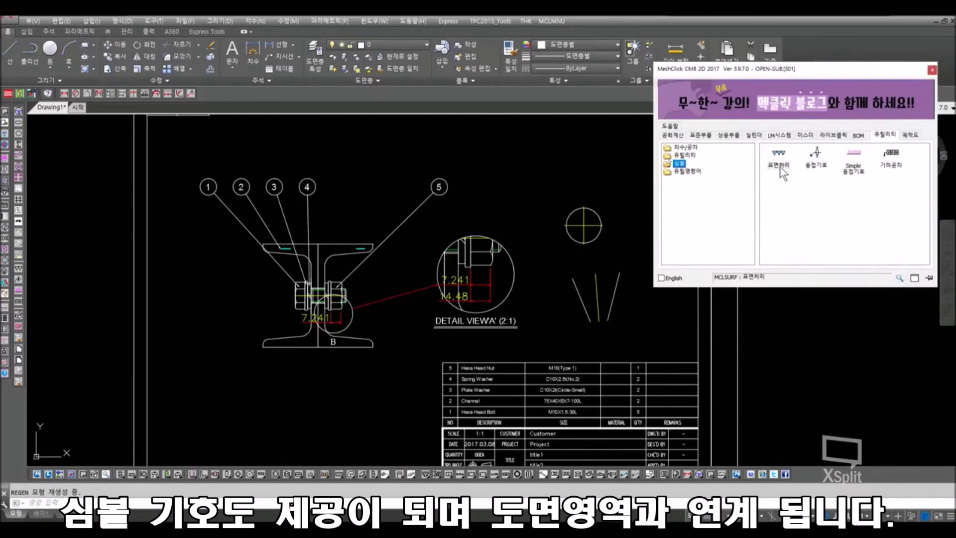
left_click(780, 167)
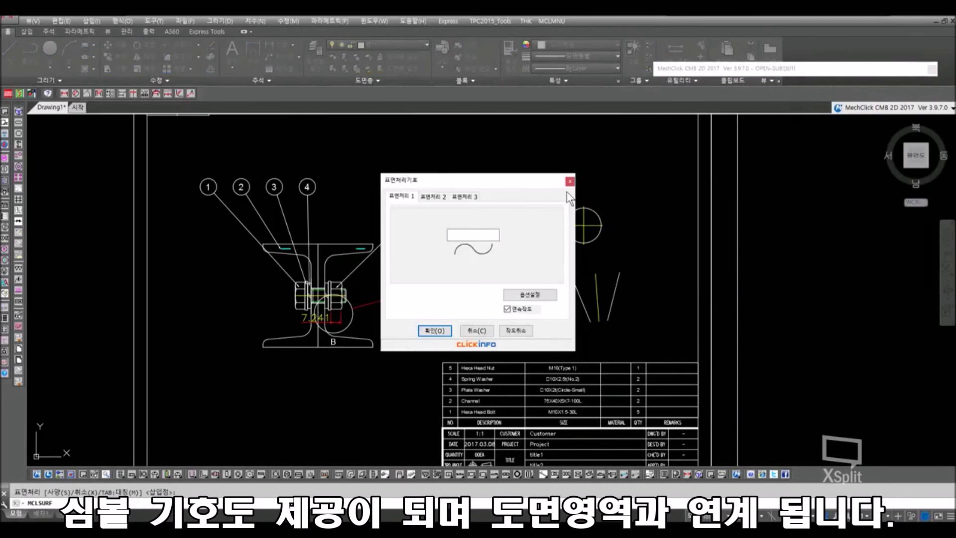
left_click(428, 196)
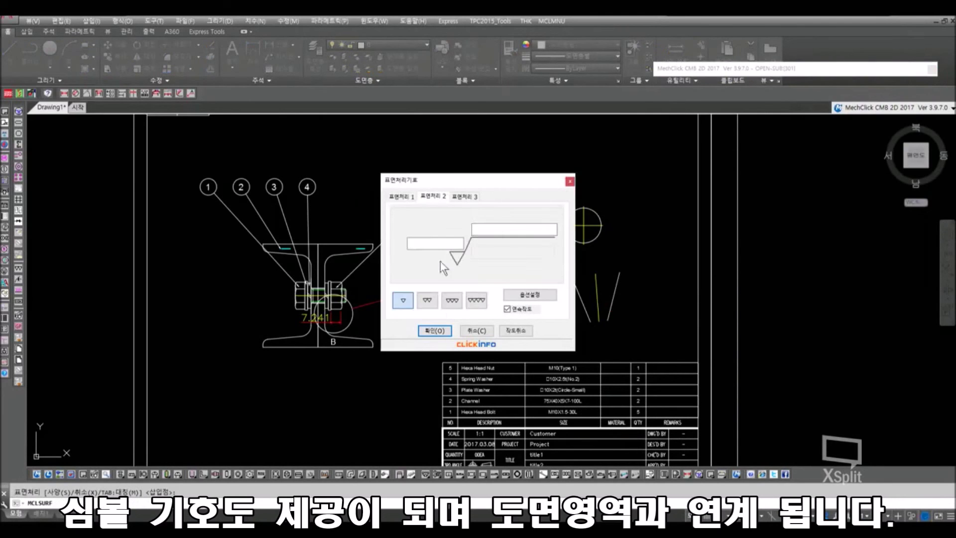
left_click(470, 196)
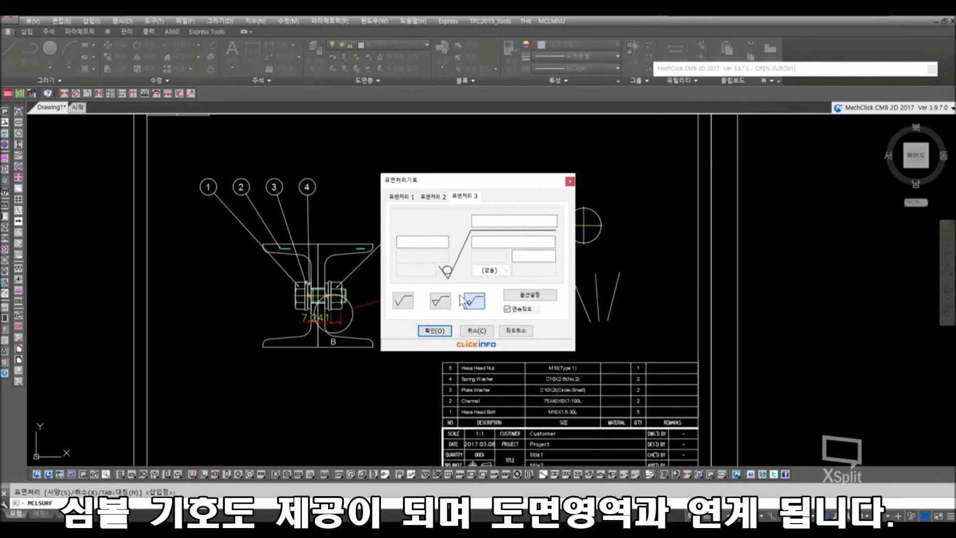
left_click(435, 330)
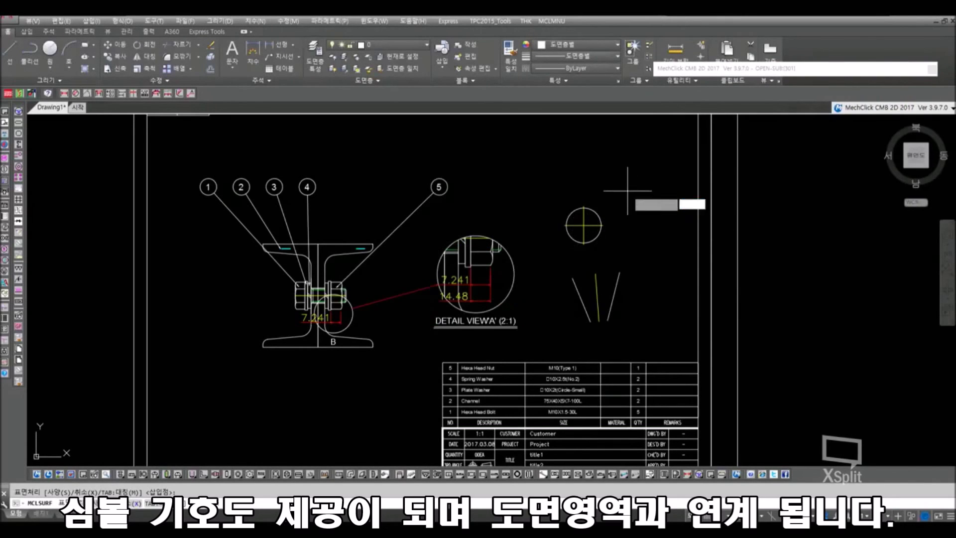
left_click(685, 182)
- Place another copy of the same surface finish symbol outside the drawing frame, to its right, and finish the command
middle_click_drag(727, 181, 559, 290)
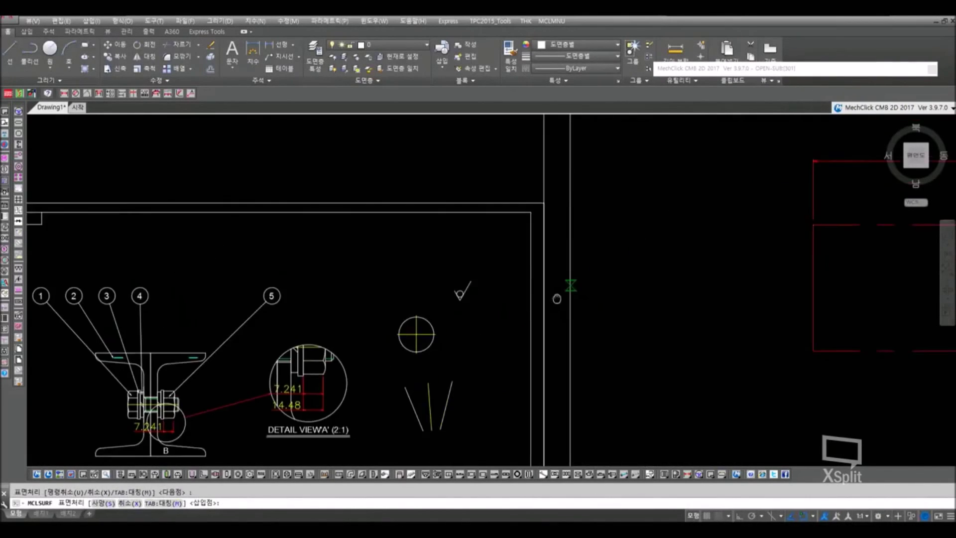
left_click(613, 288)
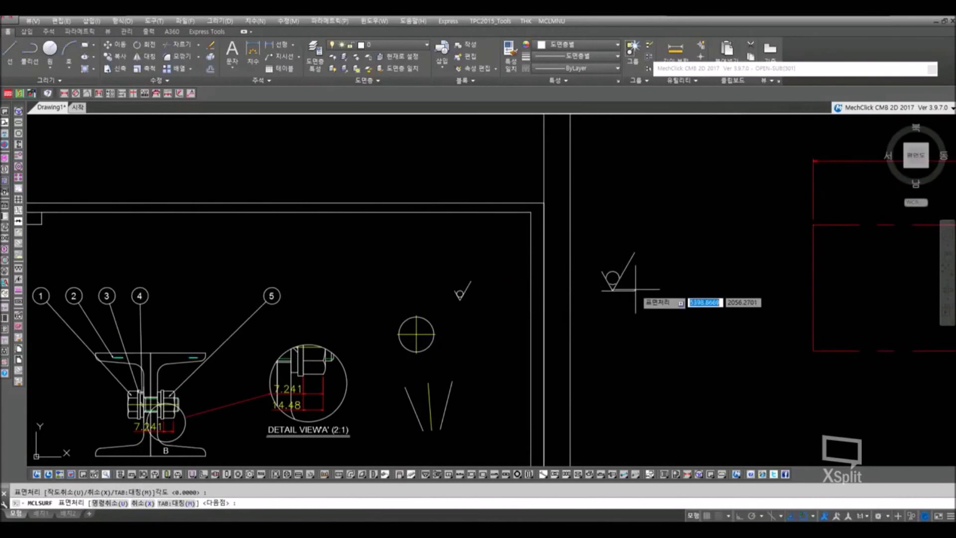
key("Escape")
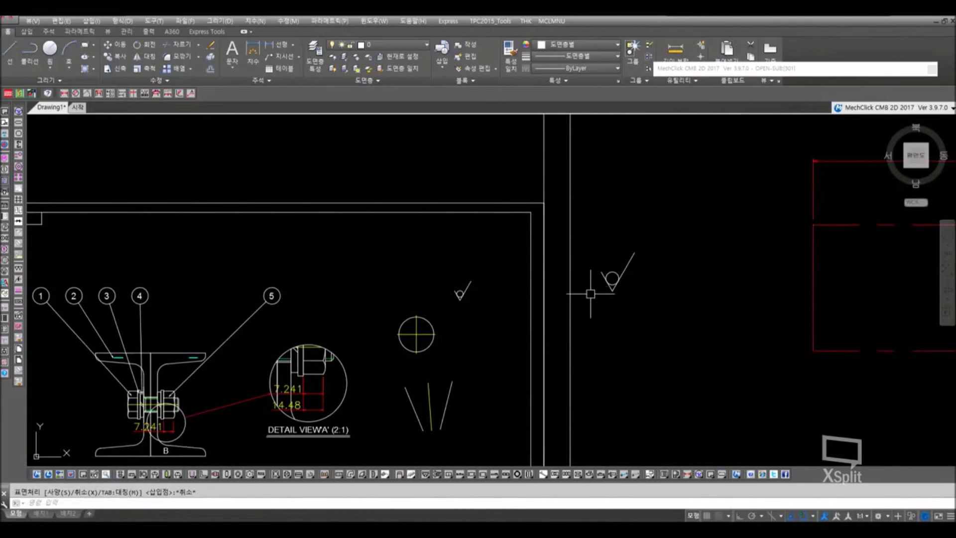
- Open MechClick's layer change shortcut options, examine command 11 for the CENTER layer, and accept the settings
middle_click_drag(471, 320, 542, 270)
mouse_move(820, 216)
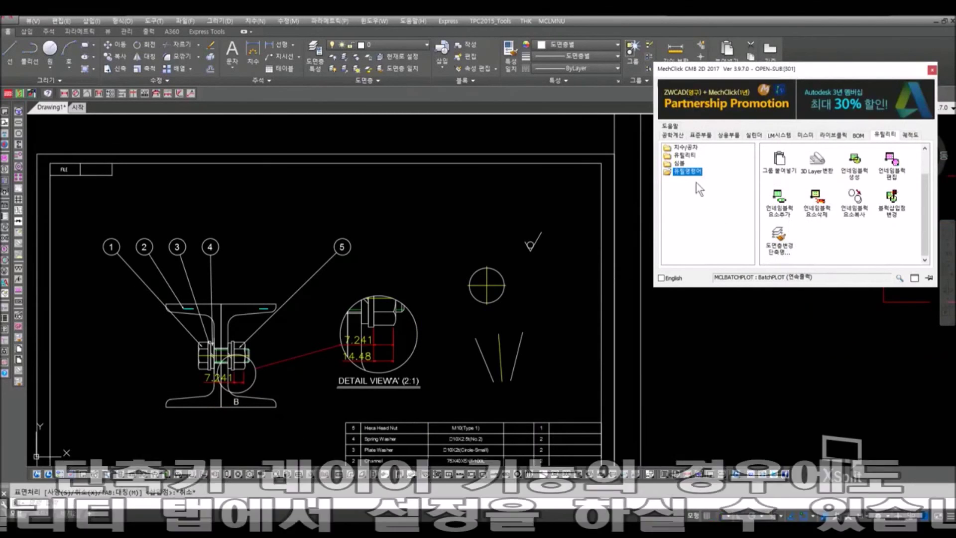
left_click(769, 238)
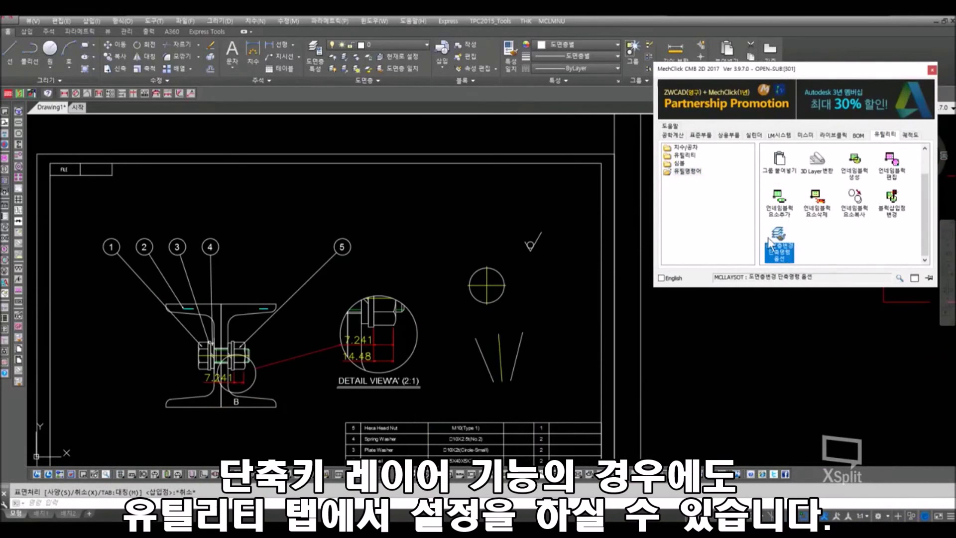
double_click(785, 257)
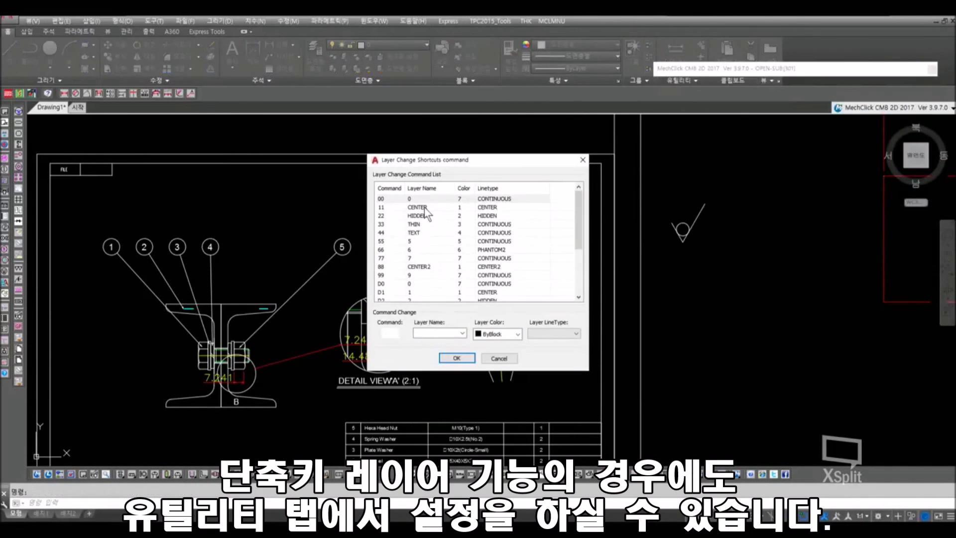
left_click(416, 207)
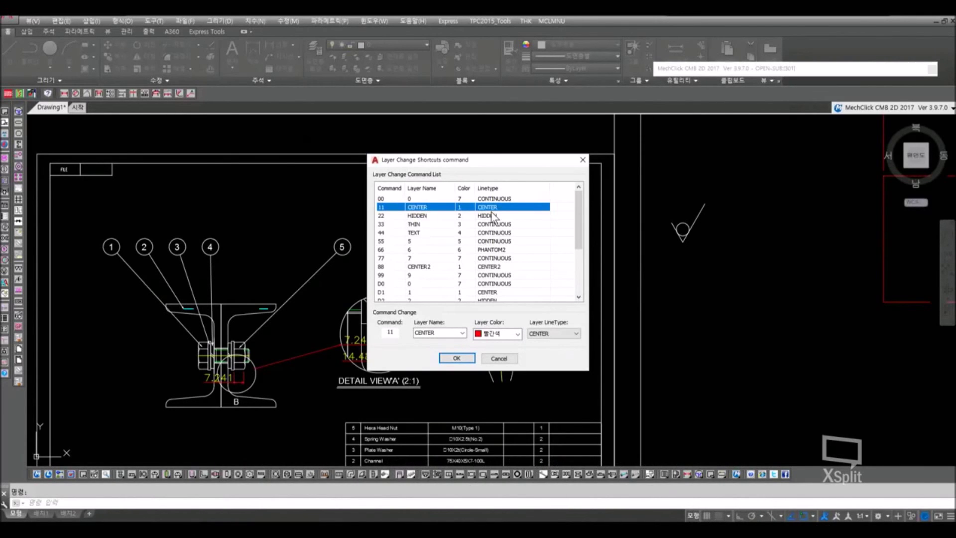
left_click(446, 358)
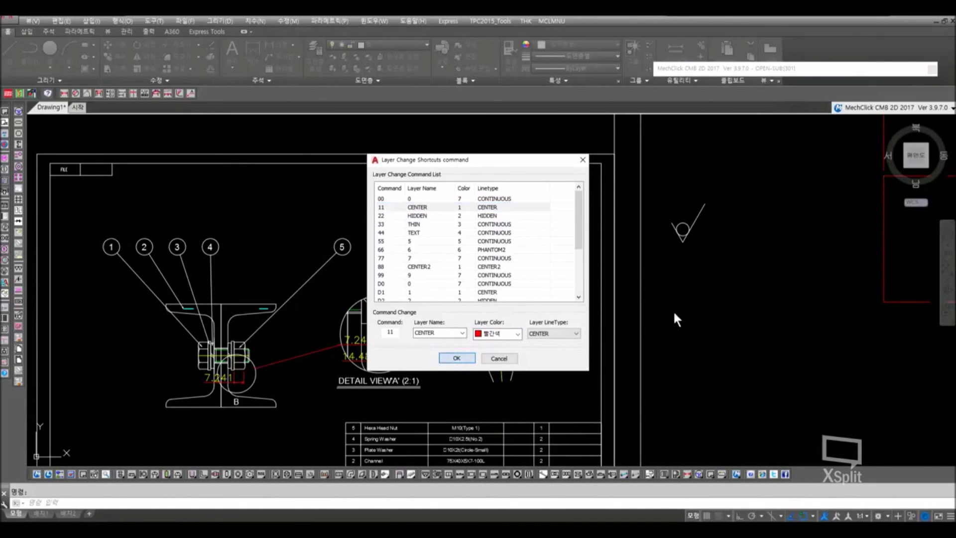
- Draw a nearly horizontal line about 135 units long in the empty area right of the drawing frame
mouse_move(706, 297)
middle_mouse_down()
mouse_move(548, 236)
mouse_move(508, 233)
middle_mouse_up()
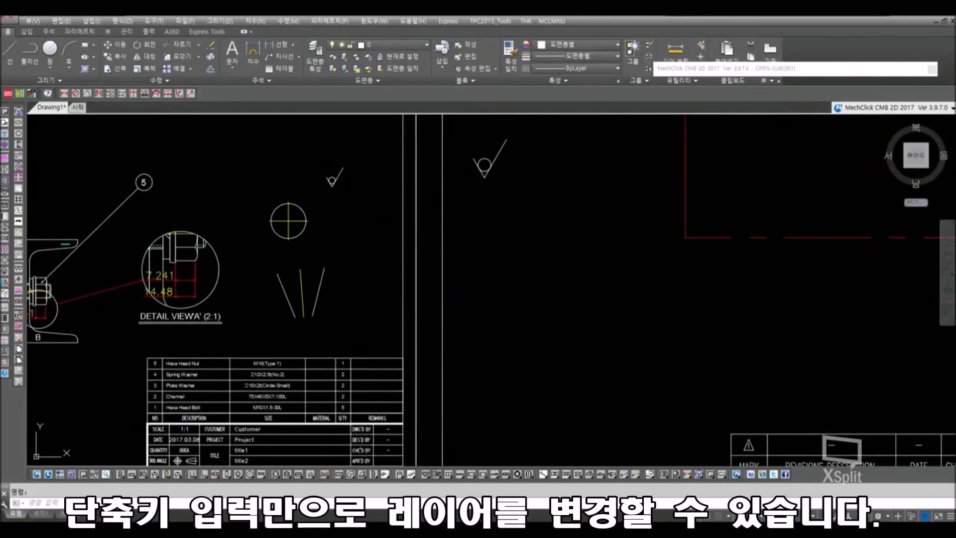
type("rec")
key("Return")
key("Escape")
type("l")
key("Return")
left_click(527, 330)
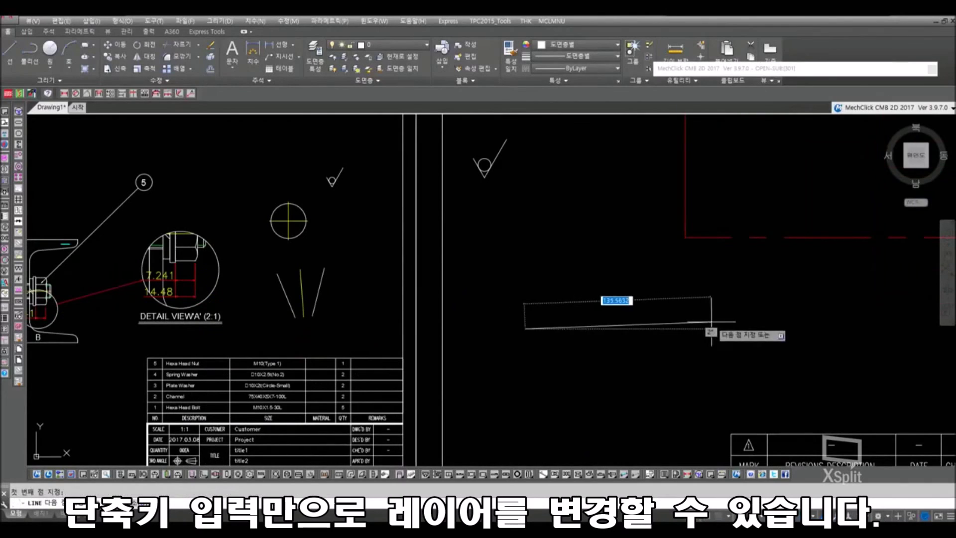
left_click(712, 325)
- Change the new line to the CENTER layer and linetype with layer shortcut command 11
scroll(643, 322, "up", 4)
type("ce")
key("Return")
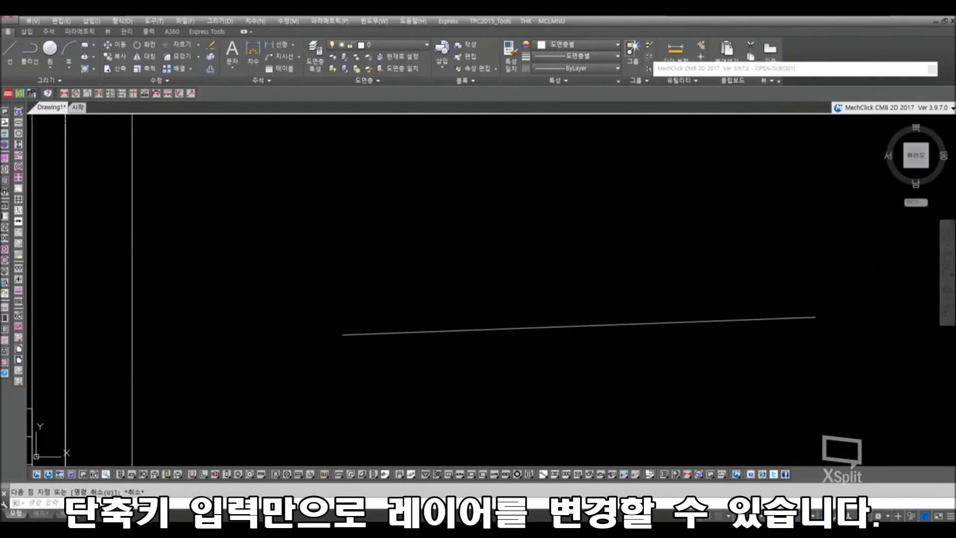
left_click(624, 307)
left_click(593, 362)
key("Return")
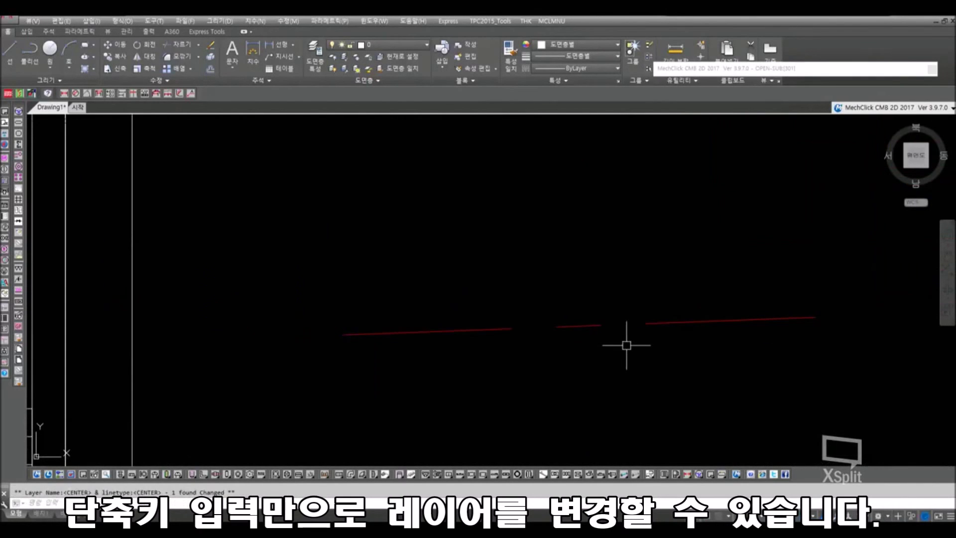
- Change the line to the HIDDEN layer with layer shortcut command 22
type("22")
key("Return")
left_click(581, 301)
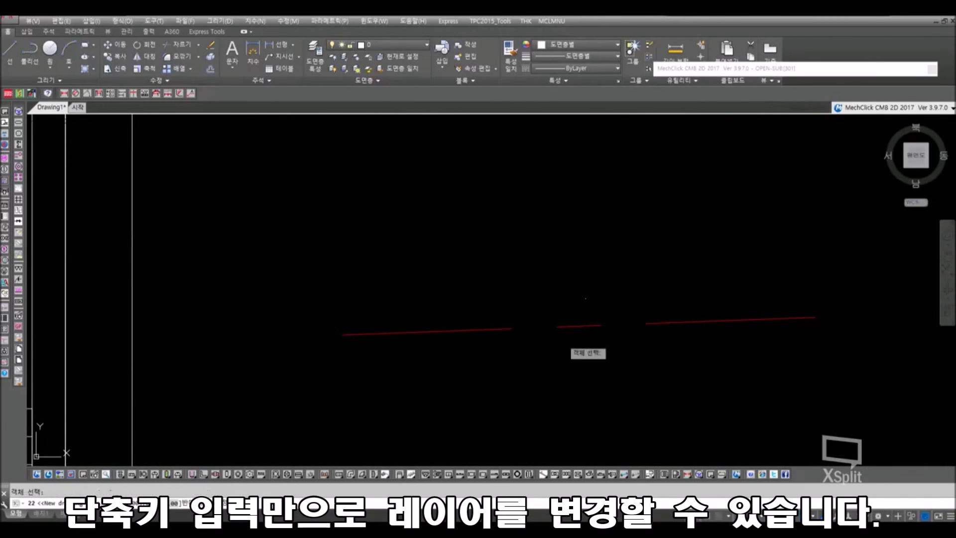
left_click(533, 378)
key("Return")
- Change the line to the THIN layer with CONTINUOUS linetype using layer shortcut command 33
type("11")
key("Return")
left_click(621, 301)
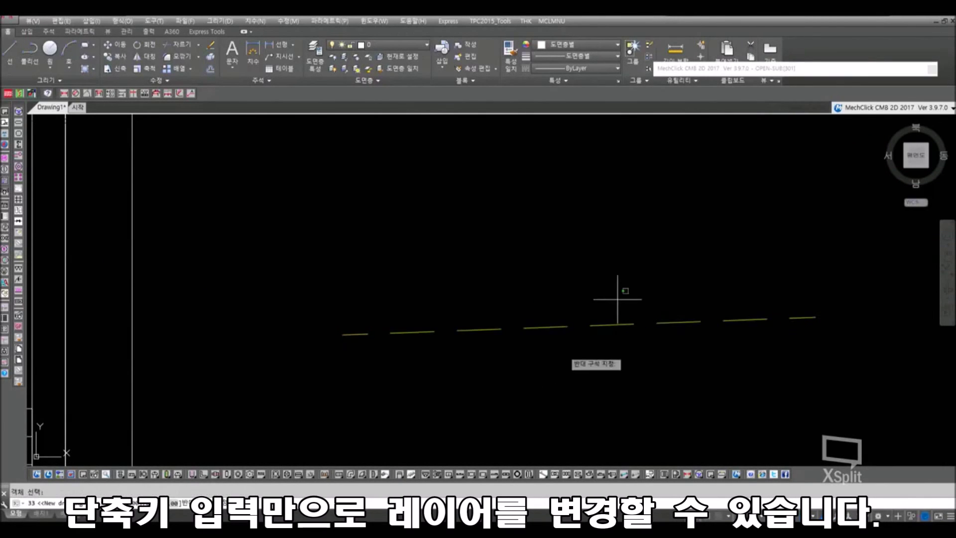
left_click(551, 362)
key("Return")
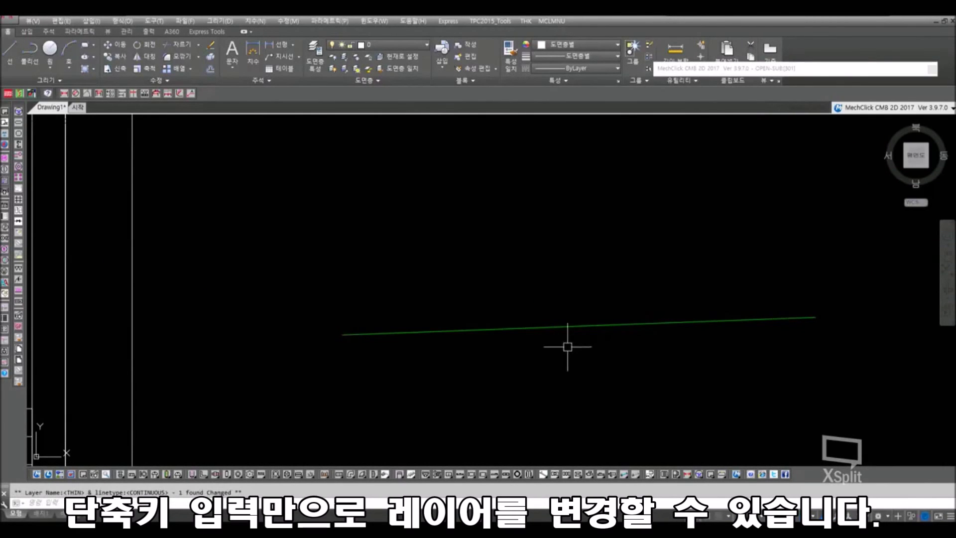
key("Escape")
scroll(600, 316, "down", 2)
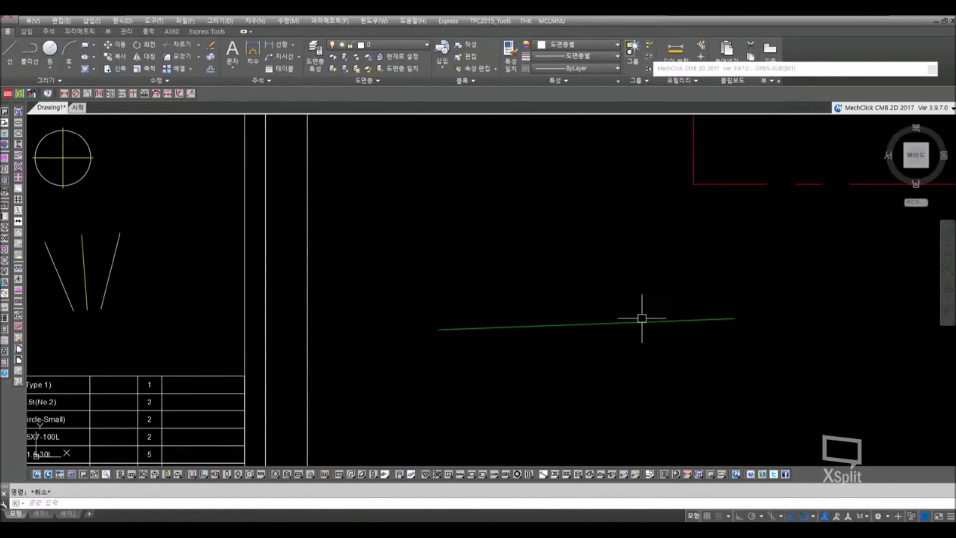
mouse_move(796, 69)
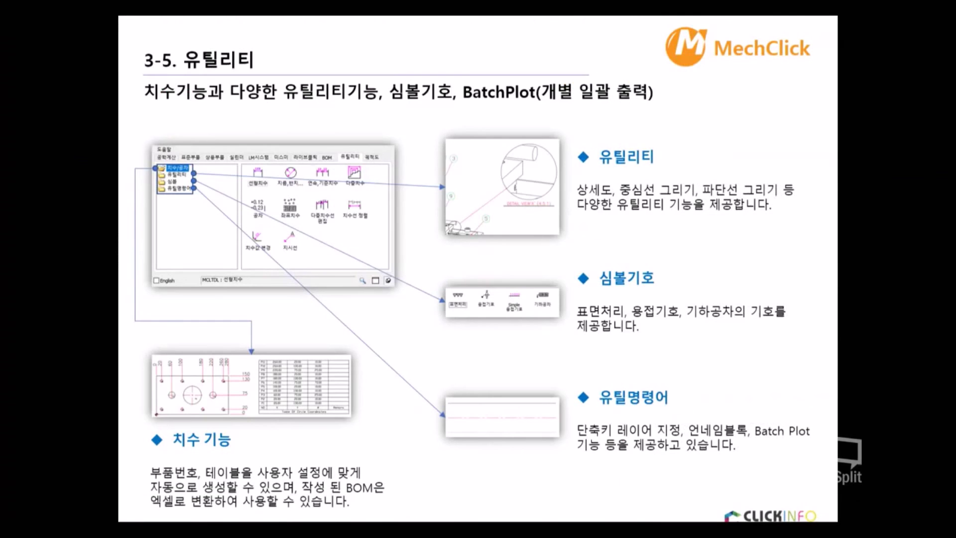
left_click(729, 306)
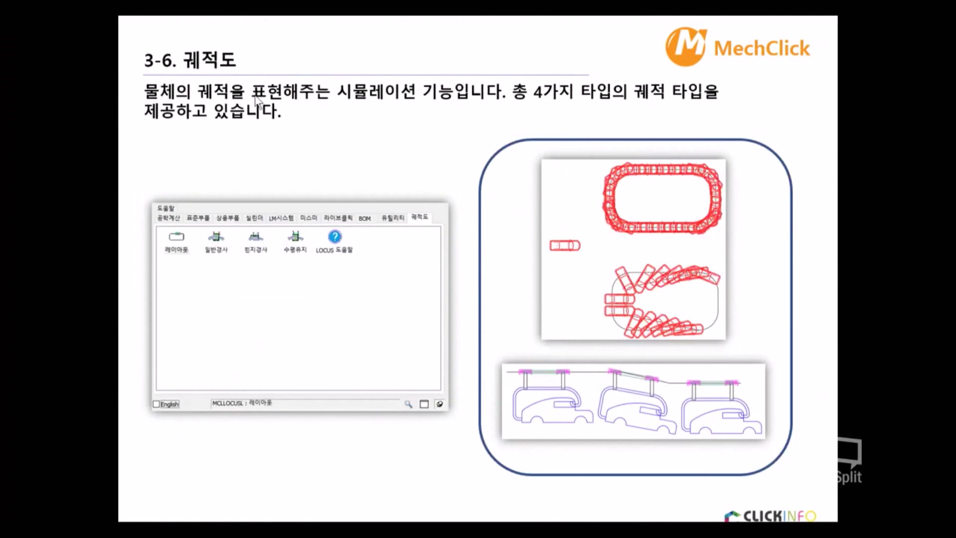